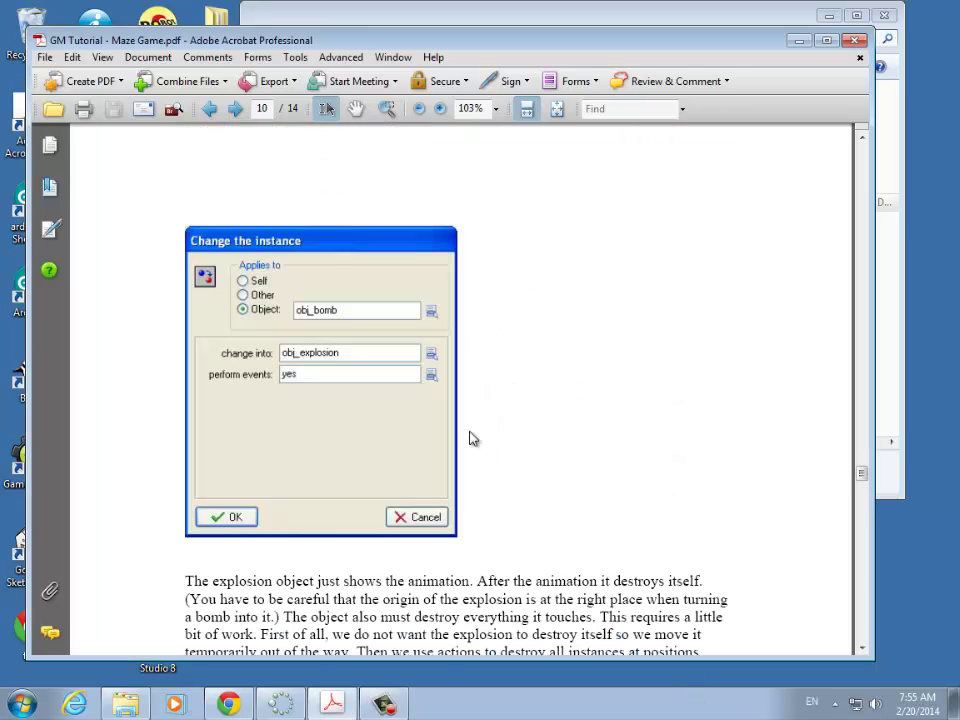
Launch Game Maker with the recent MonsterMaze project.
mouse_move(376, 714)
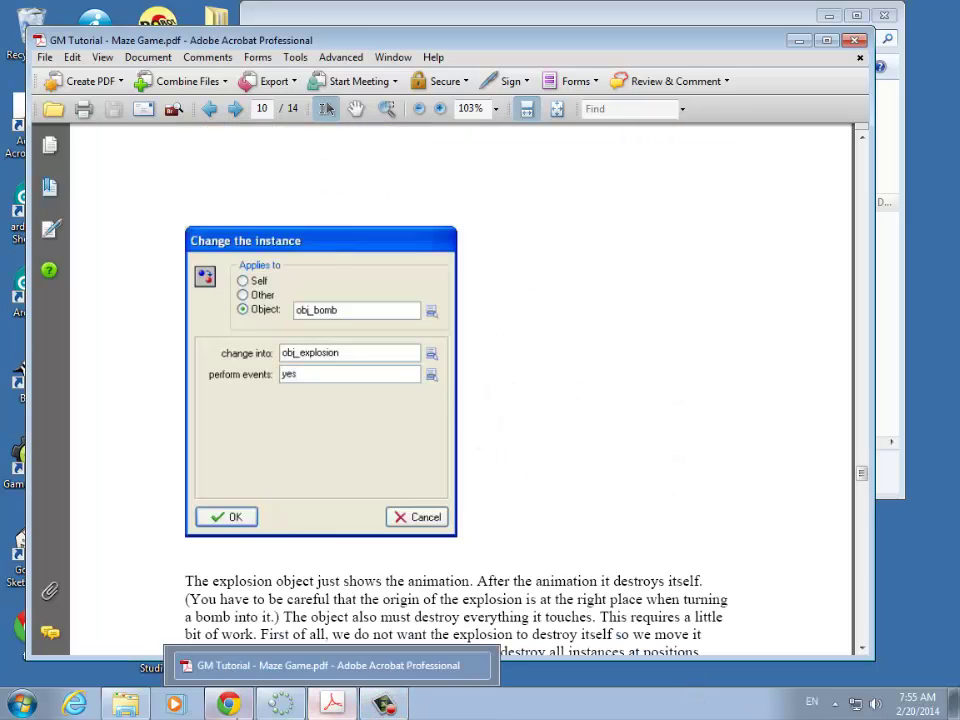
mouse_move(125, 704)
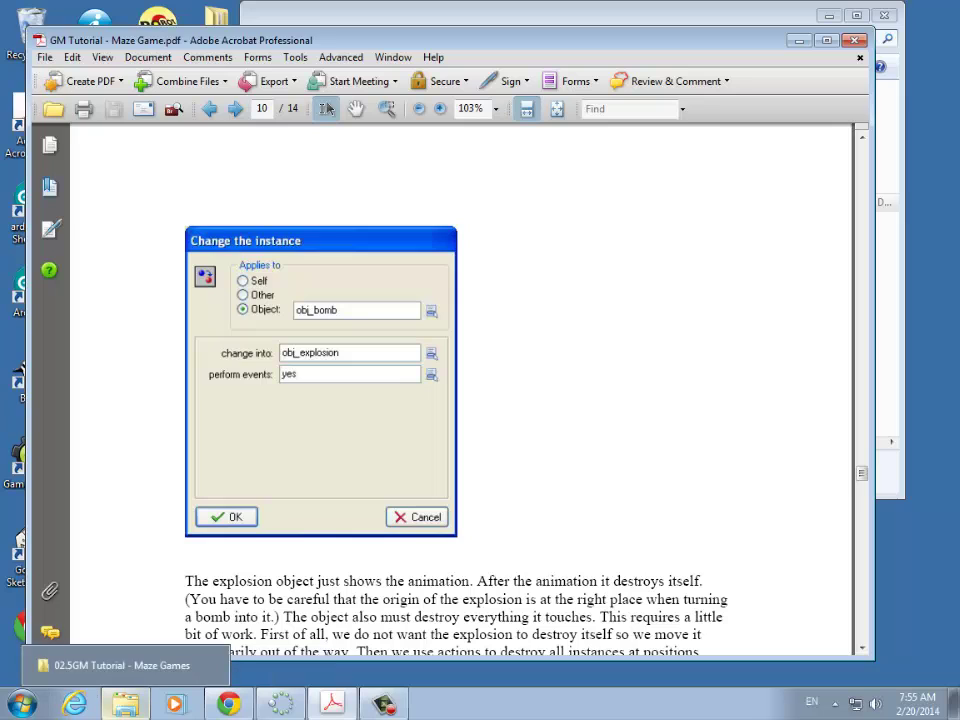
left_click(22, 704)
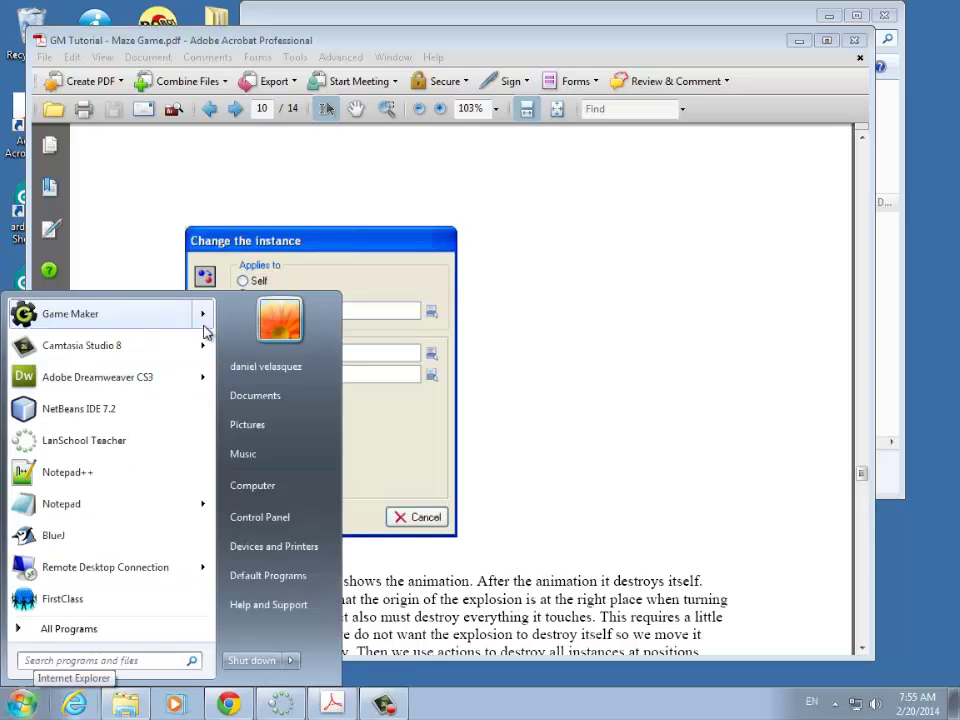
mouse_move(205, 326)
left_click(278, 364)
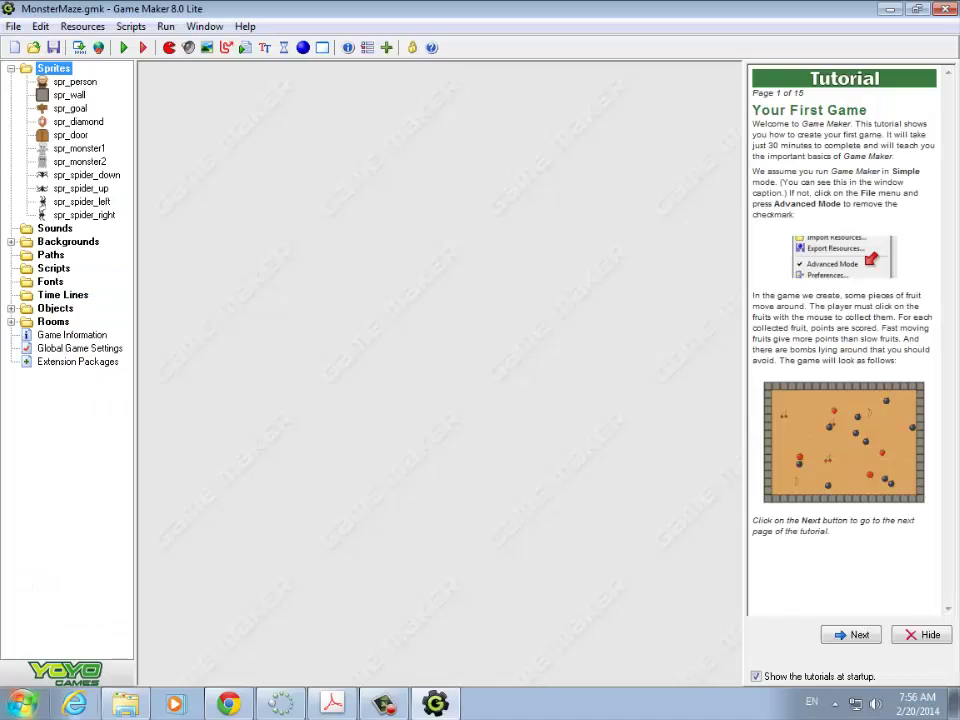
Expand the Backgrounds, Objects and Rooms resource folders and open room0 for editing.
left_click(11, 241)
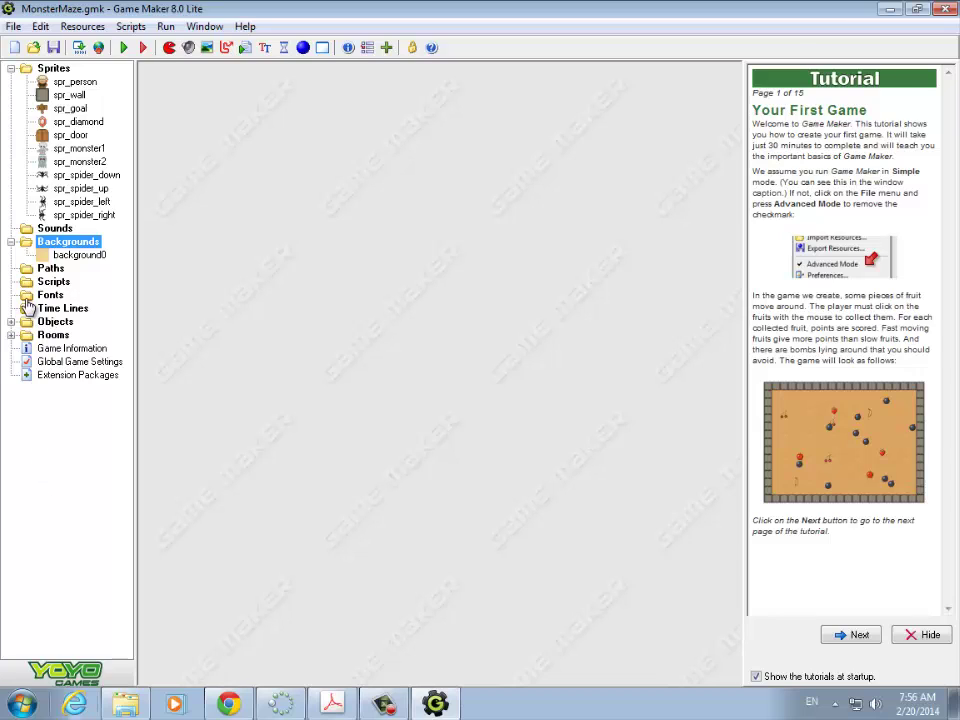
left_click(75, 255)
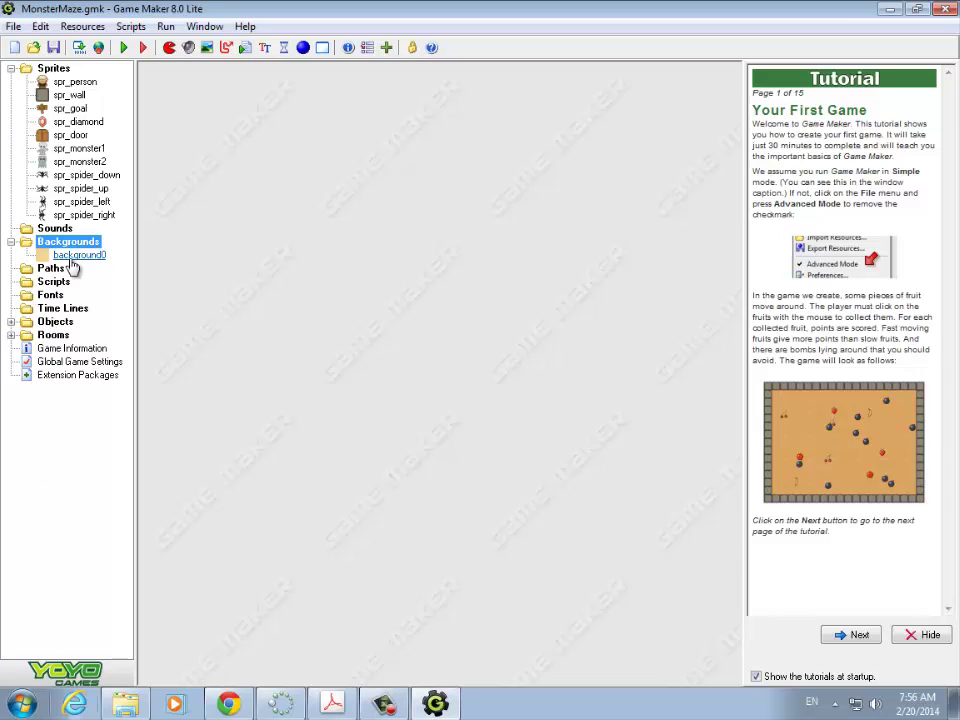
left_click(11, 321)
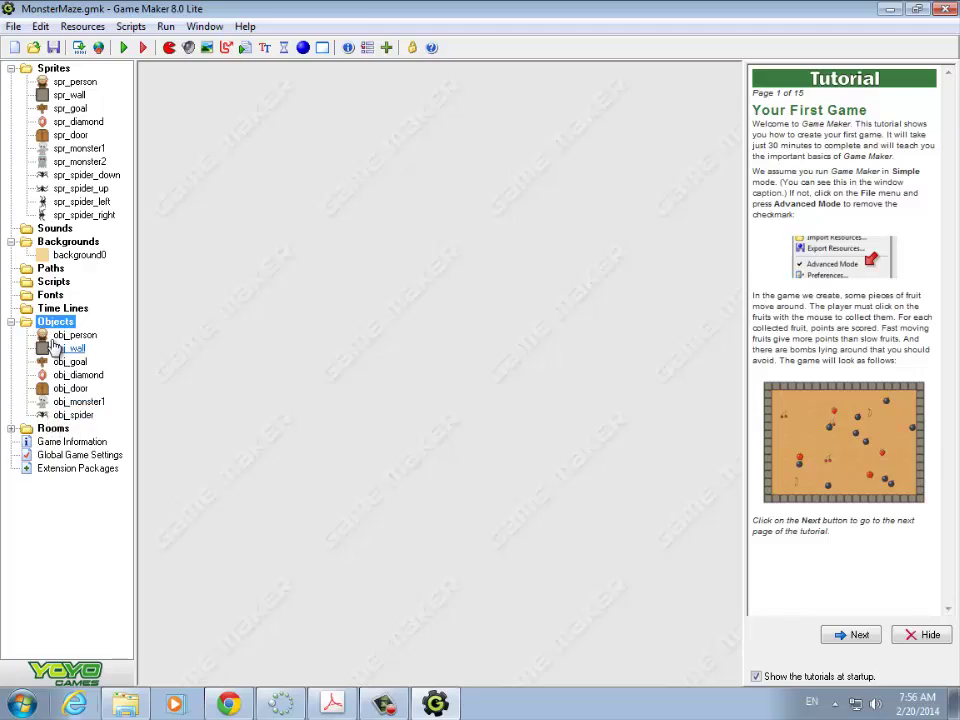
left_click(12, 428)
double_click(60, 443)
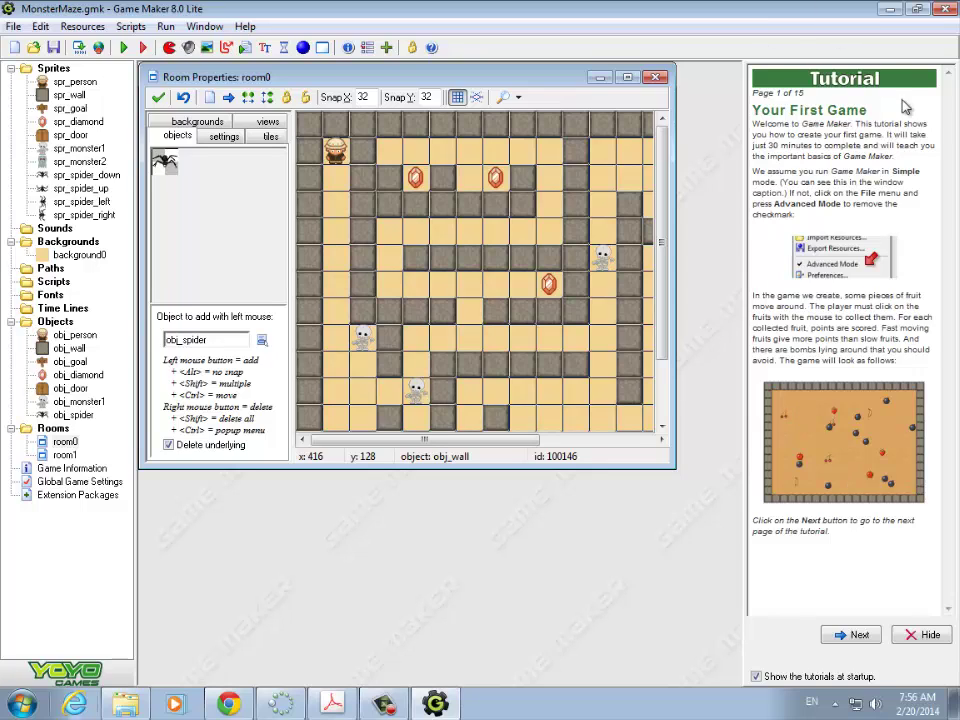
Hide the tutorial and maximize the workspace so that room0 is shown in full.
left_click(921, 634)
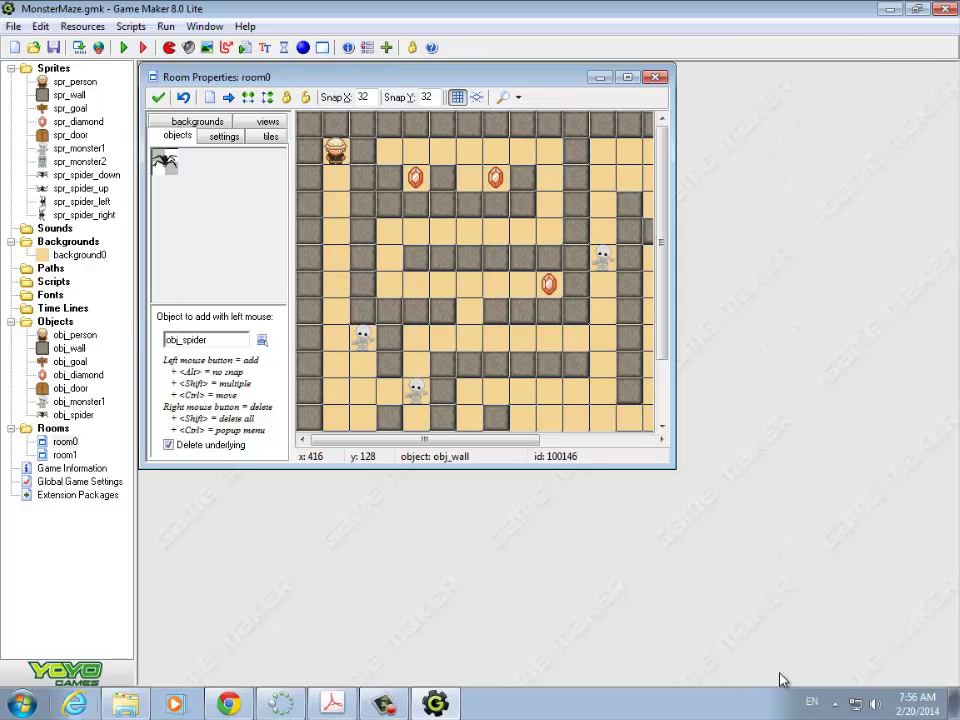
left_click(916, 9)
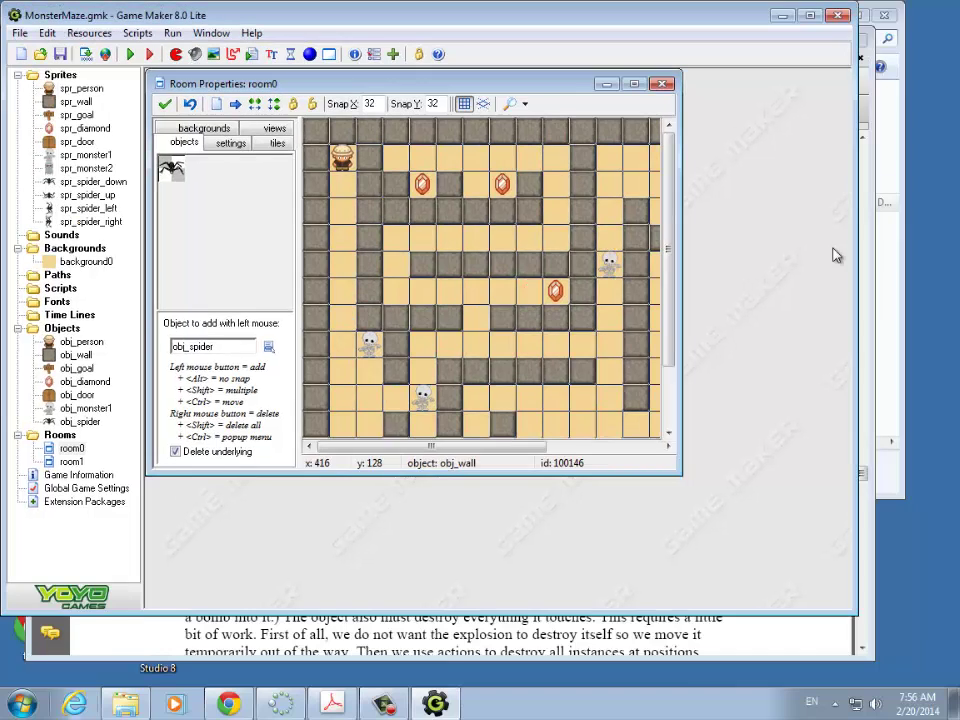
left_click(810, 15)
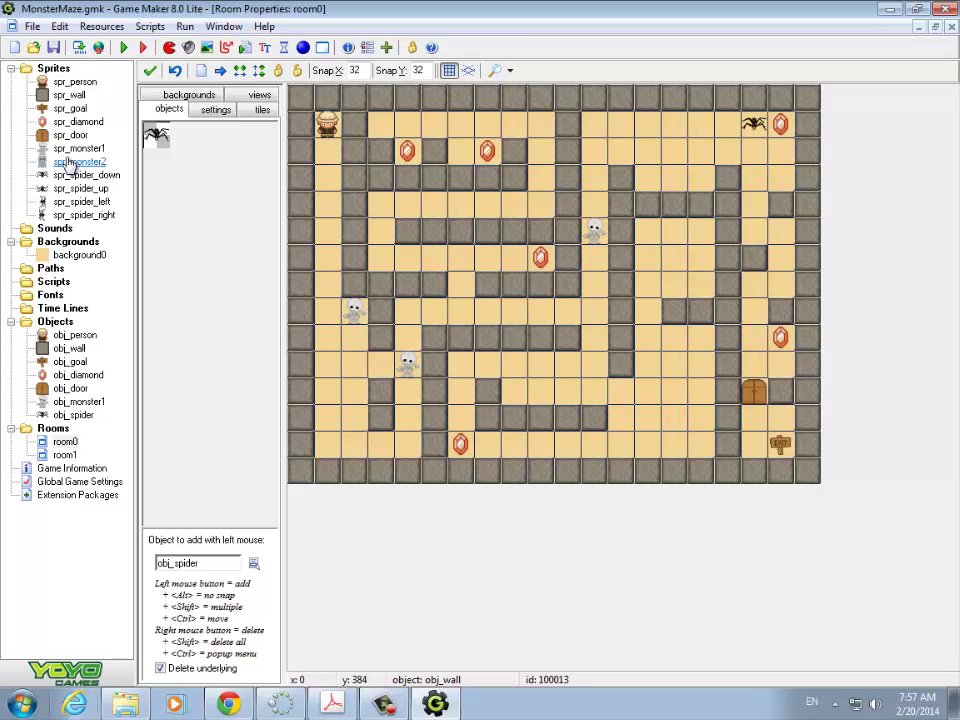
Create a new sprite resource and name it spr_bomb.
right_click(50, 71)
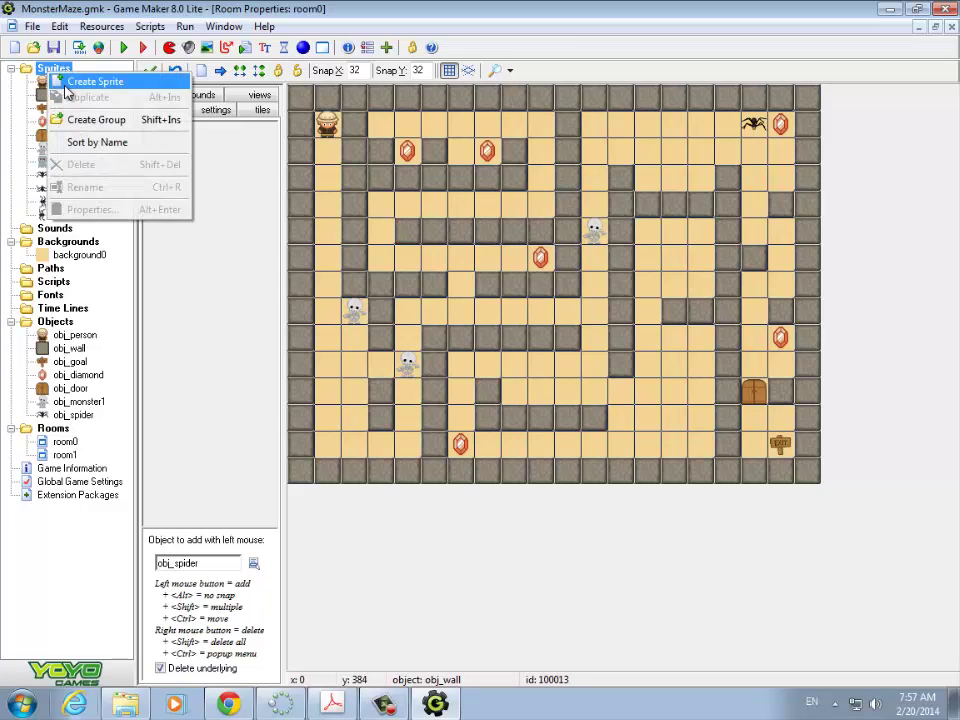
left_click(90, 81)
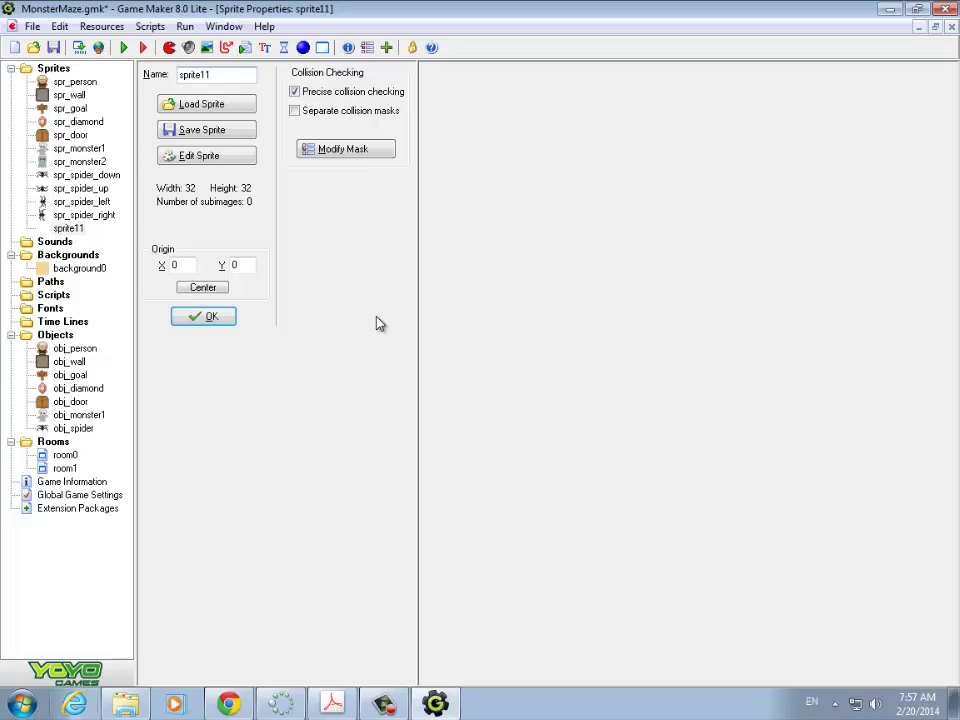
key("End")
key("BackSpace")
key("BackSpace")
key("BackSpace")
key("BackSpace")
key("BackSpace")
type("_bomb")
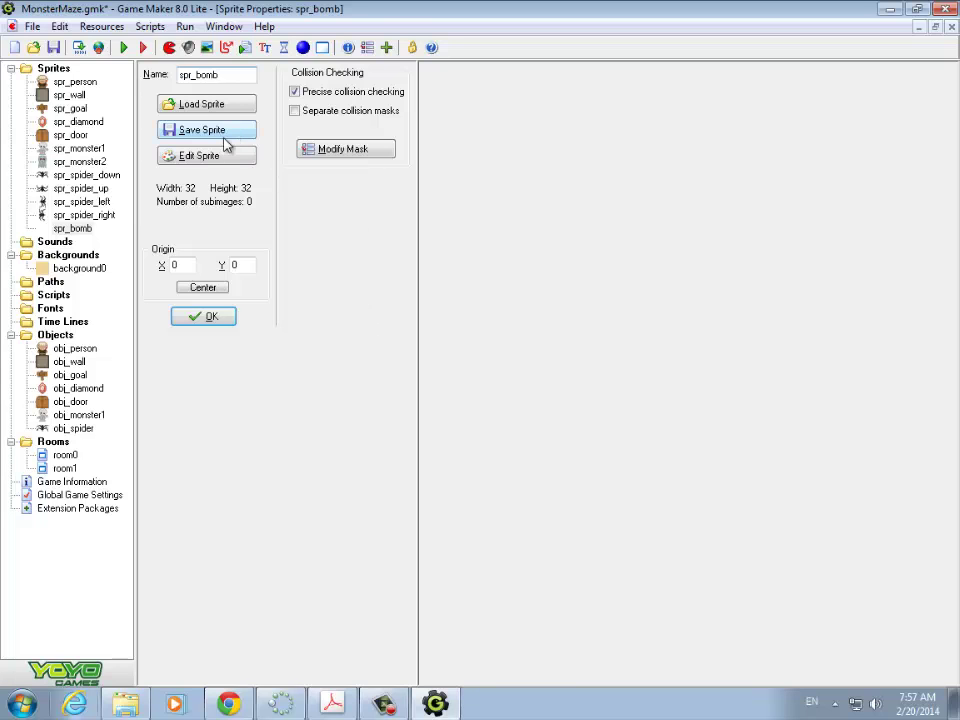
Load the bomb image from the Maze - Platform folder into spr_bomb.
left_click(190, 106)
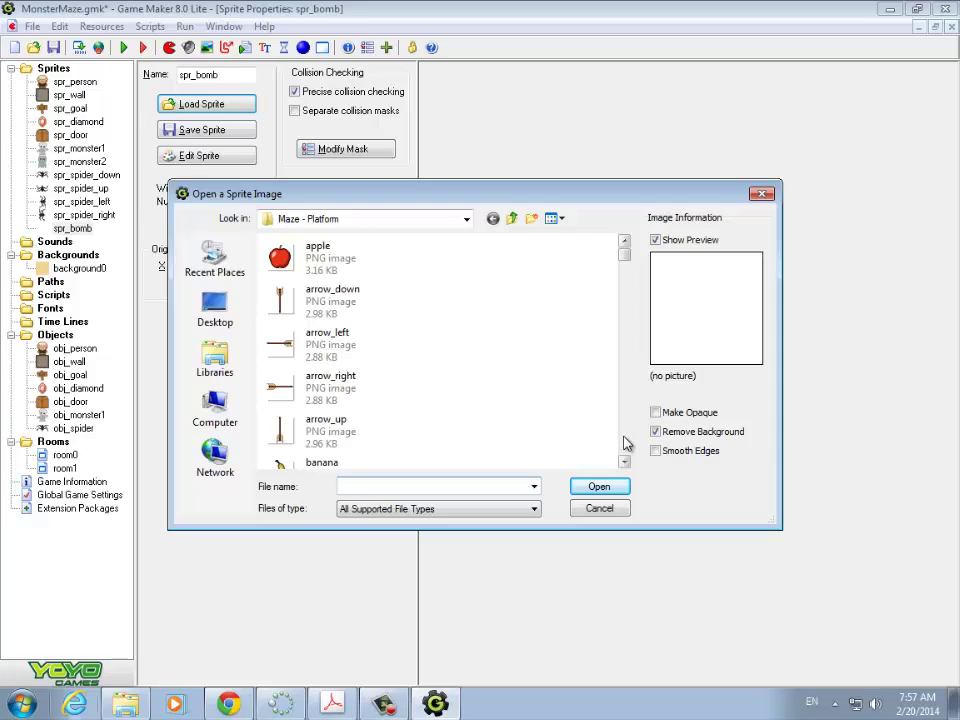
scroll(624, 443, "down", 3)
scroll(624, 443, "down", 3)
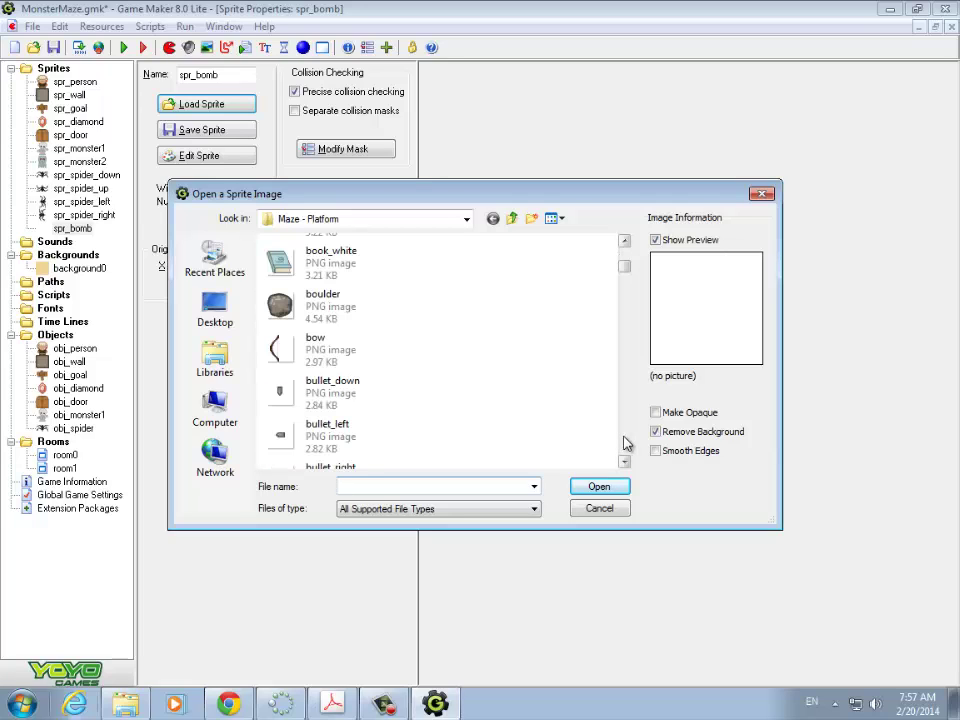
scroll(624, 443, "down", 3)
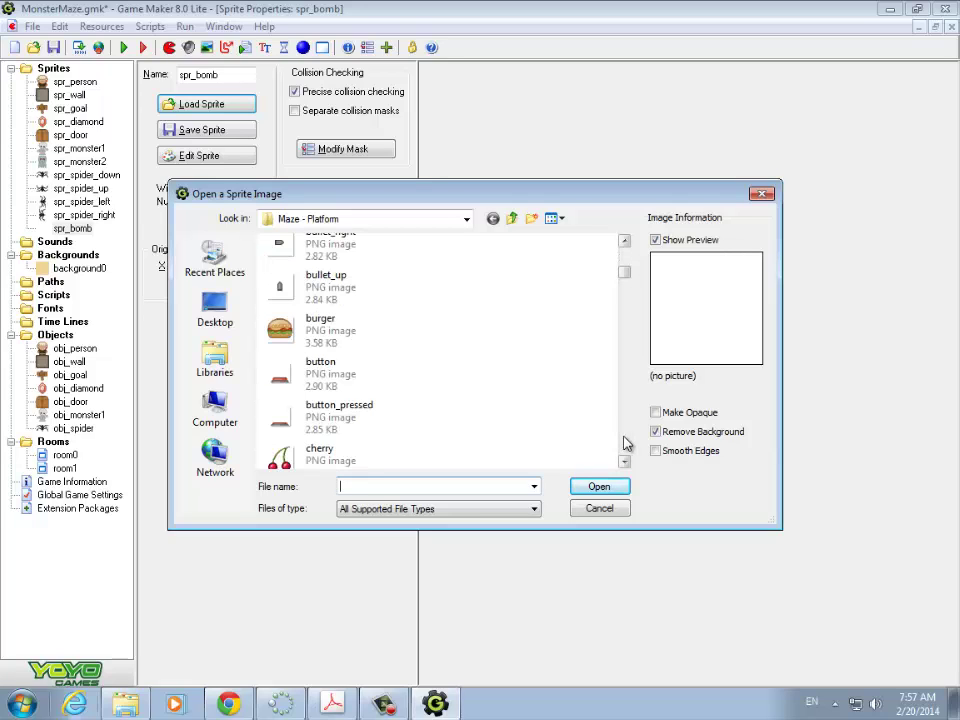
scroll(624, 443, "down", 3)
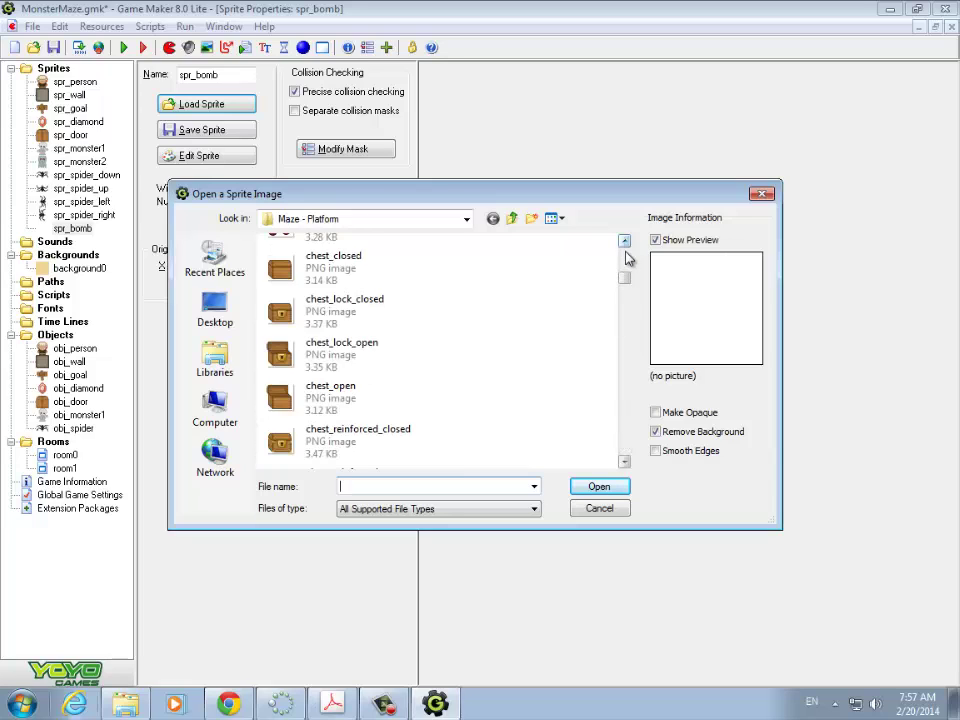
scroll(626, 258, "up", 9)
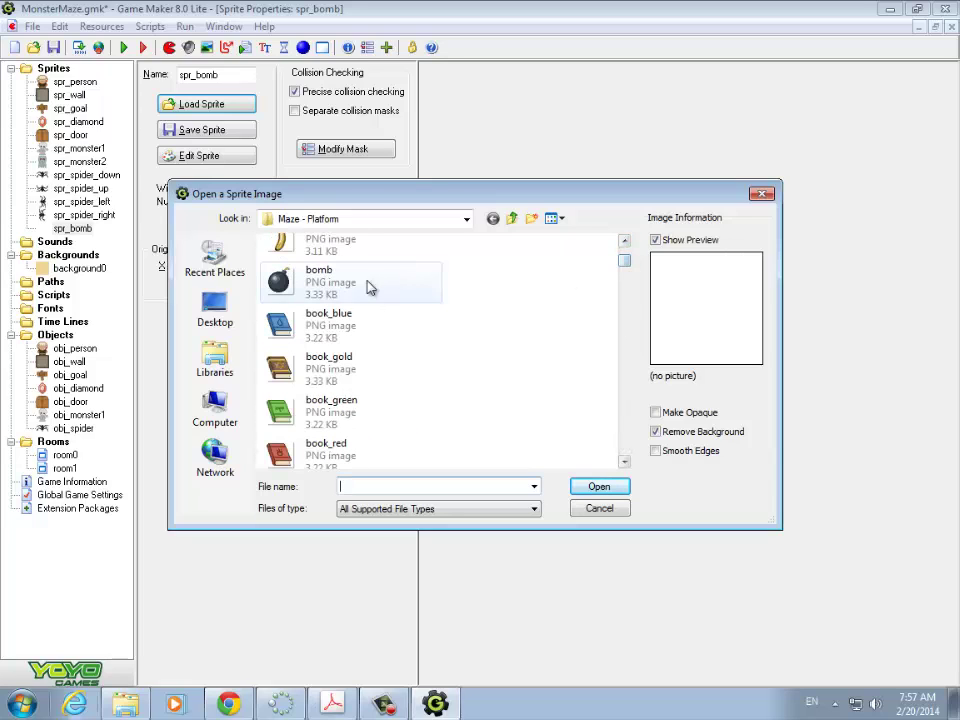
left_click(367, 288)
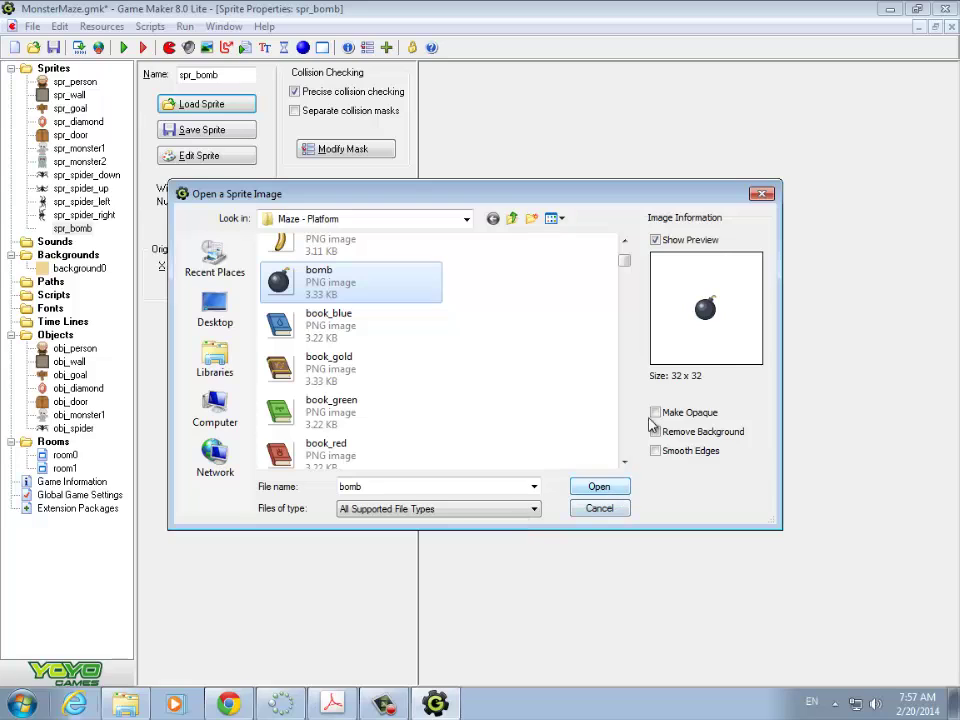
left_click(599, 487)
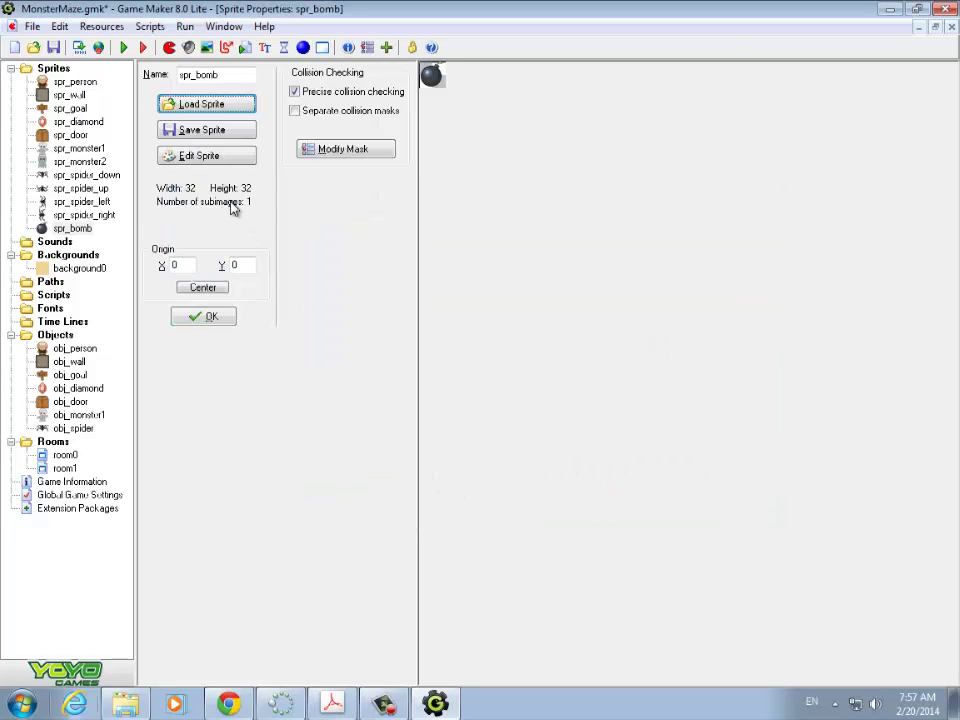
Turn off precise collision checking for spr_bomb and set its mask's bounding box to Full image.
left_click(296, 94)
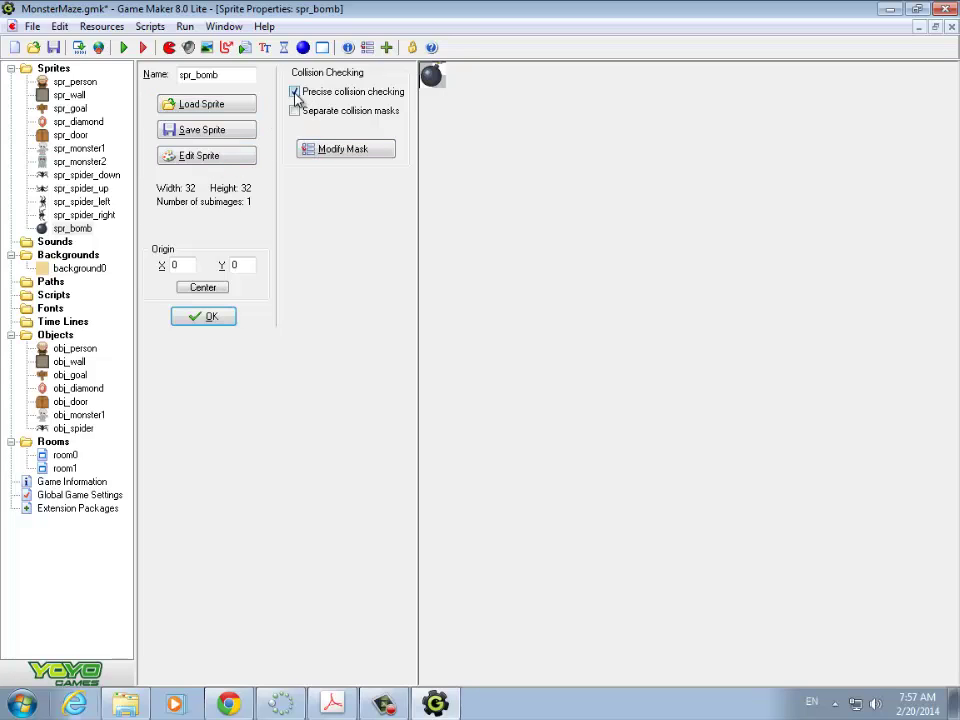
left_click(331, 152)
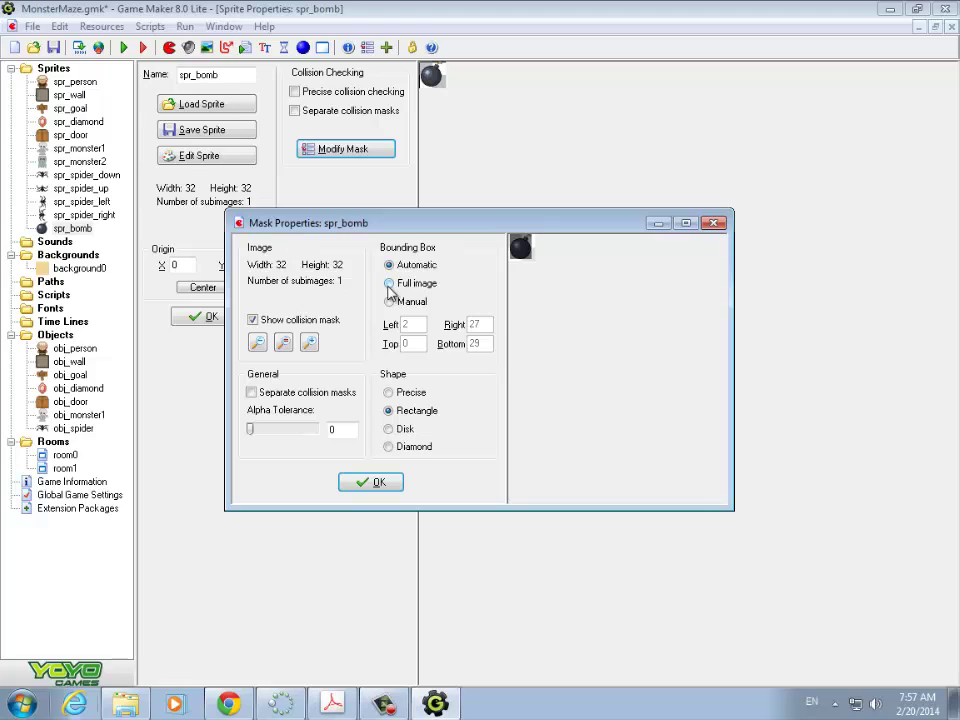
left_click(393, 285)
left_click(371, 482)
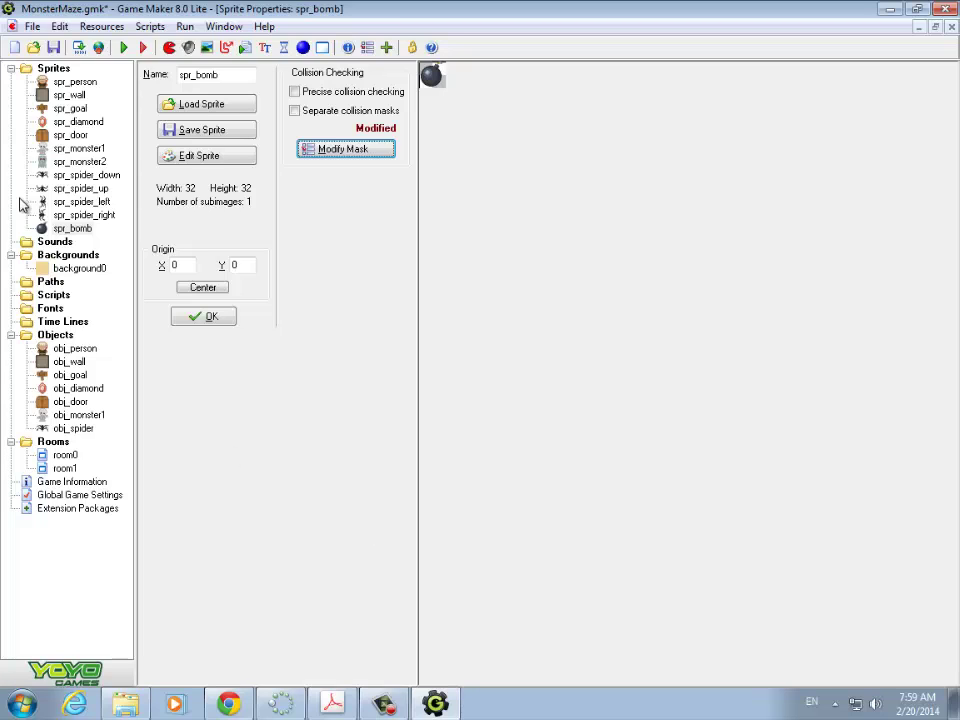
Create another sprite resource and name it spr_detonator.
right_click(52, 70)
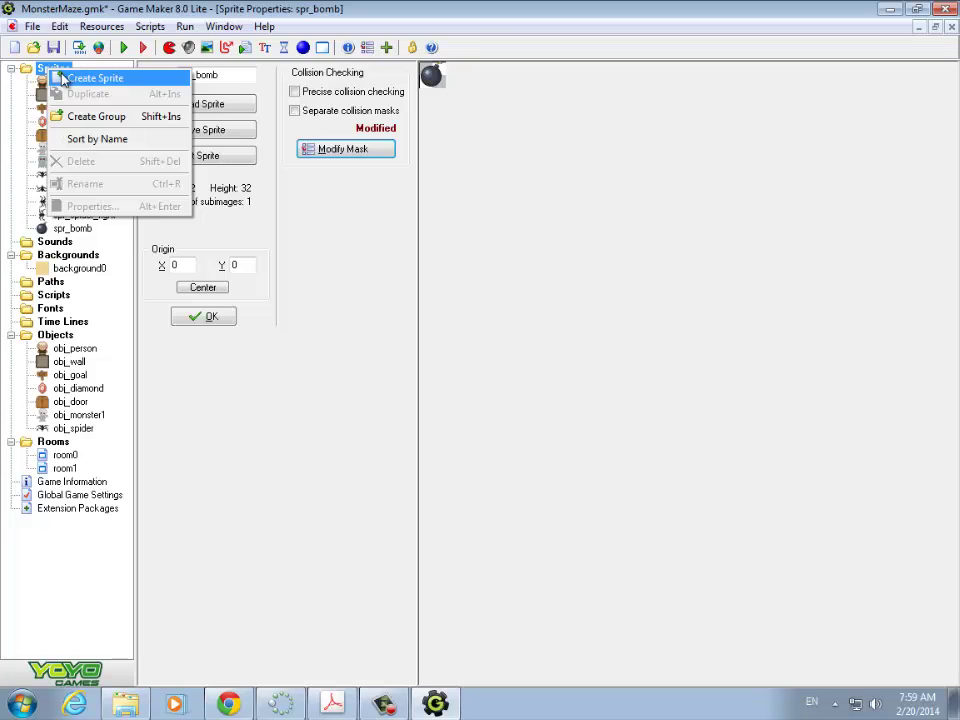
left_click(90, 78)
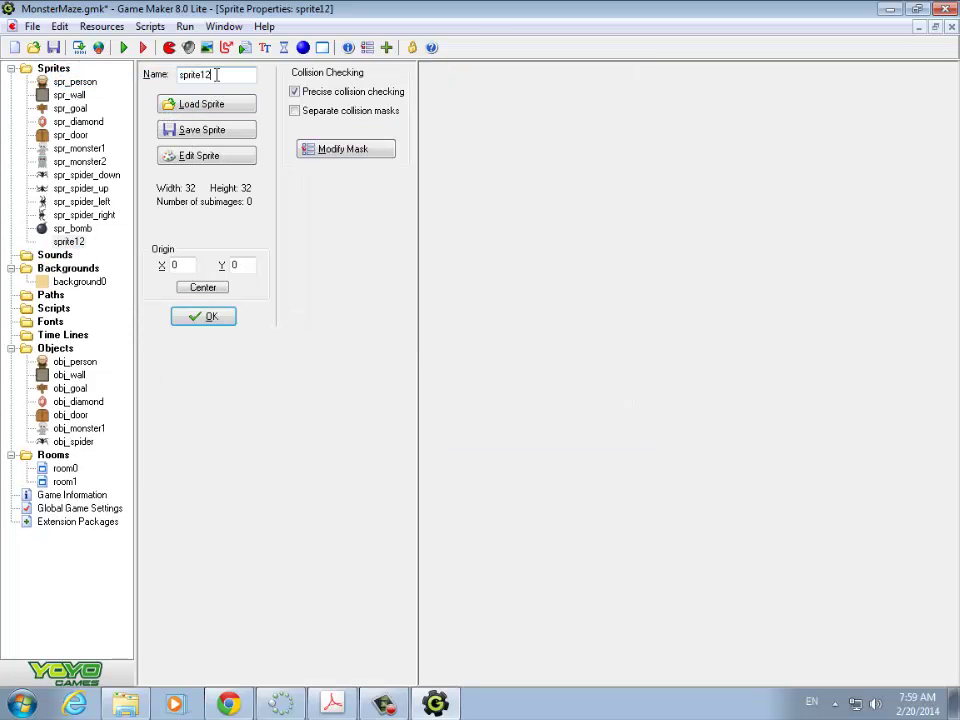
key("BackSpace")
key("BackSpace")
key("BackSpace")
key("BackSpace")
key("BackSpace")
type("_detonator")
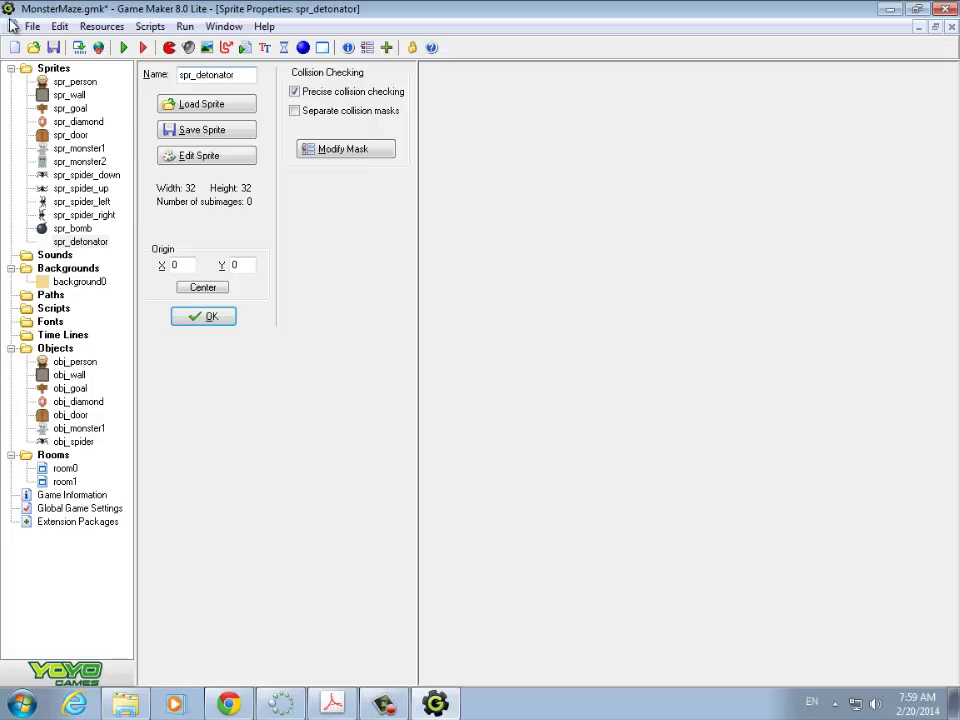
Load the detonator_off image from the Maze - Platform folder into spr_detonator.
left_click(172, 105)
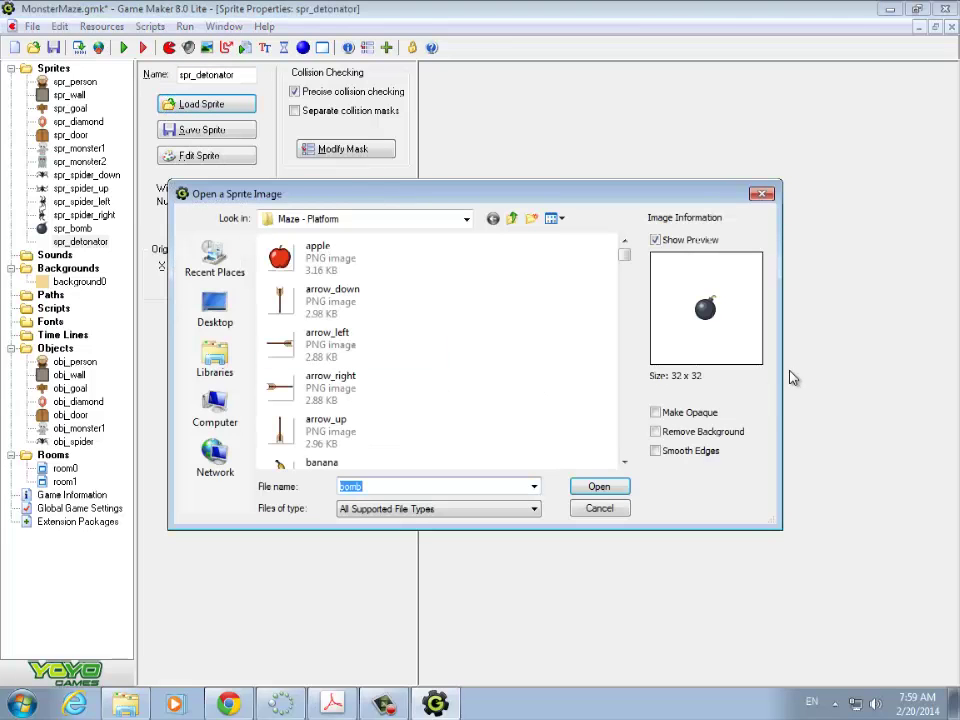
left_click(273, 311)
key("d")
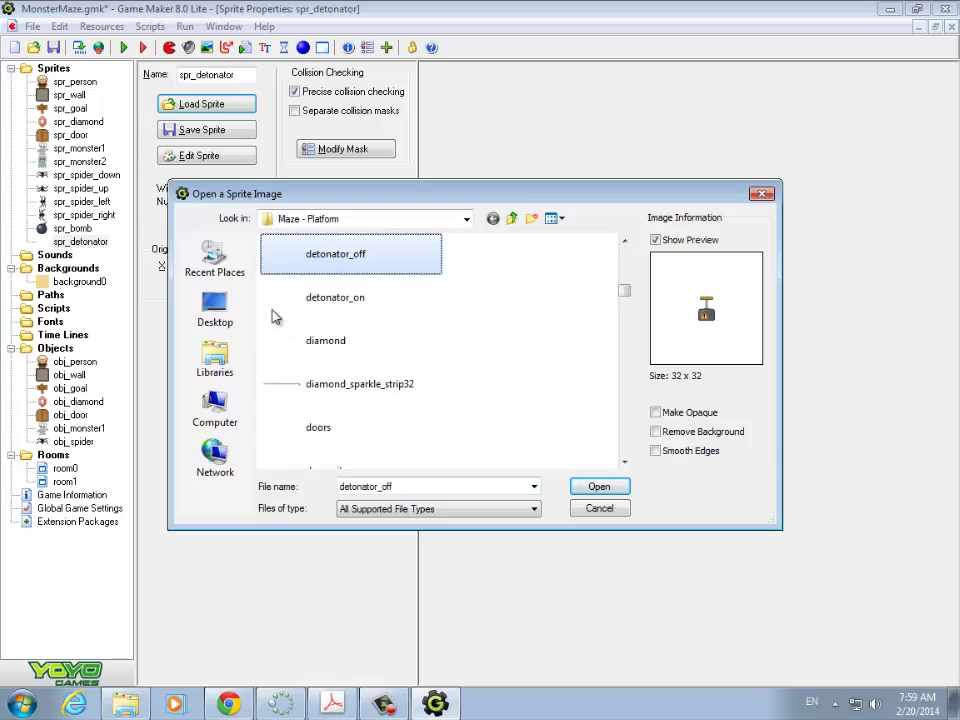
left_click(348, 270)
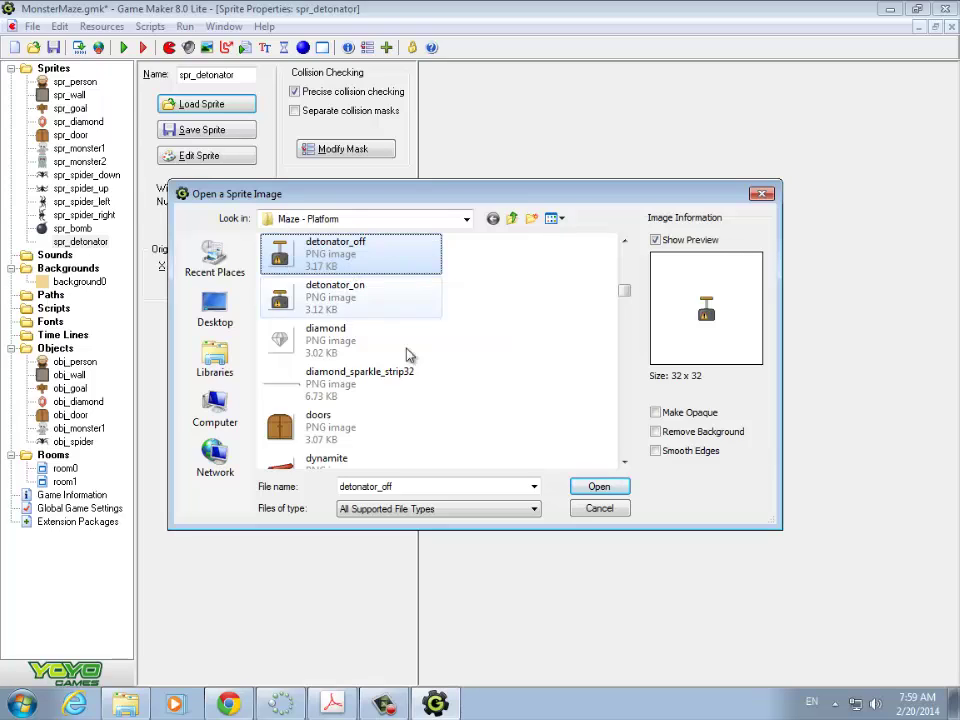
left_click(275, 259)
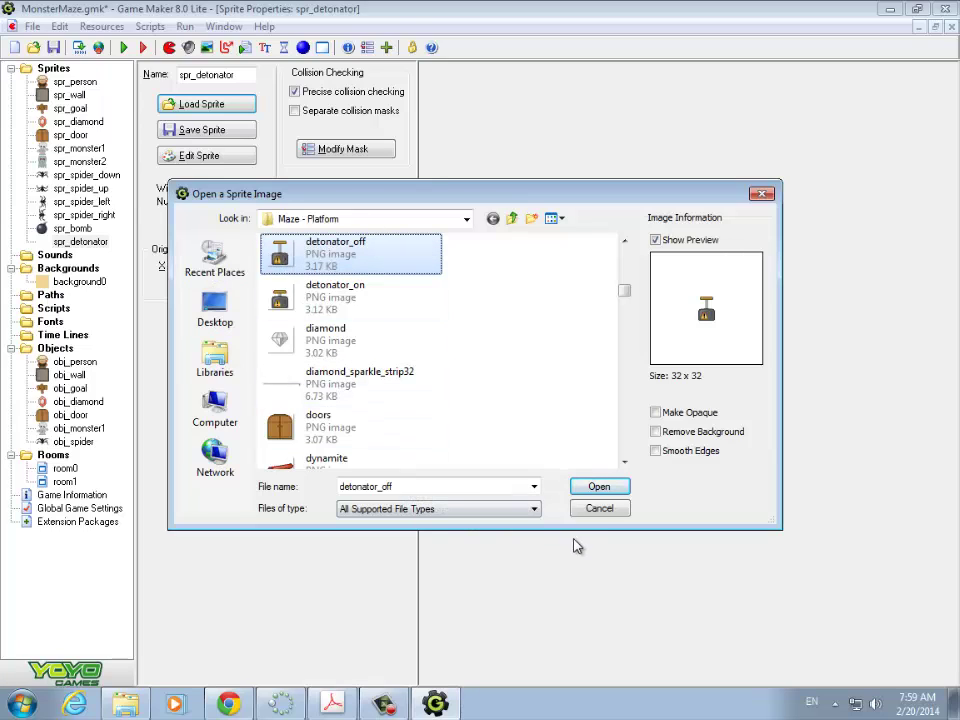
left_click(599, 488)
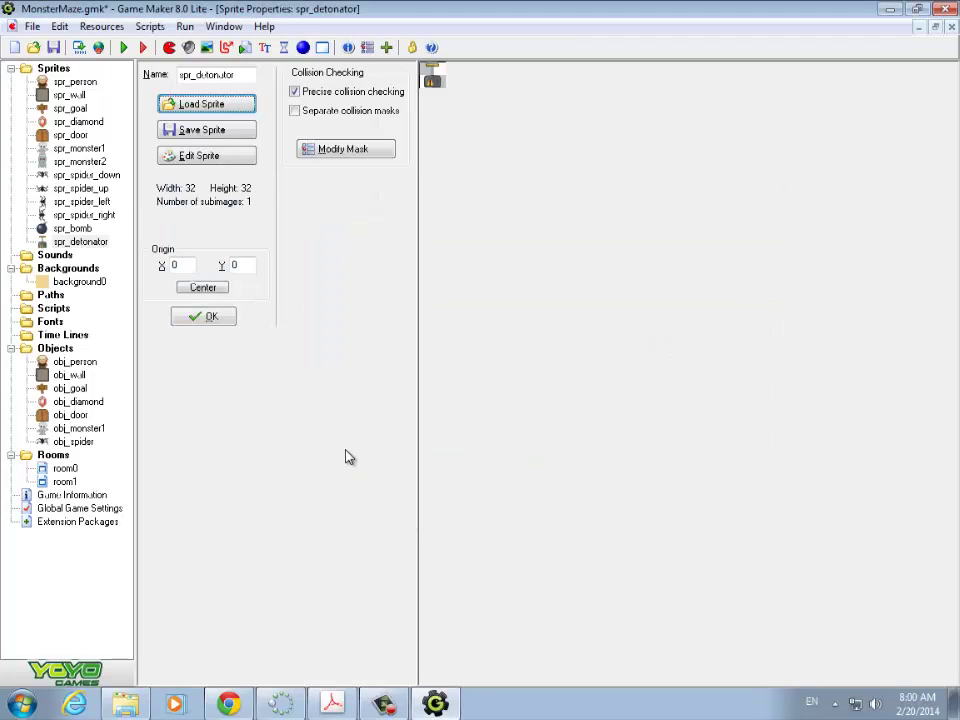
Turn off precise collision checking for spr_detonator and set its mask's bounding box to Full image.
left_click(298, 93)
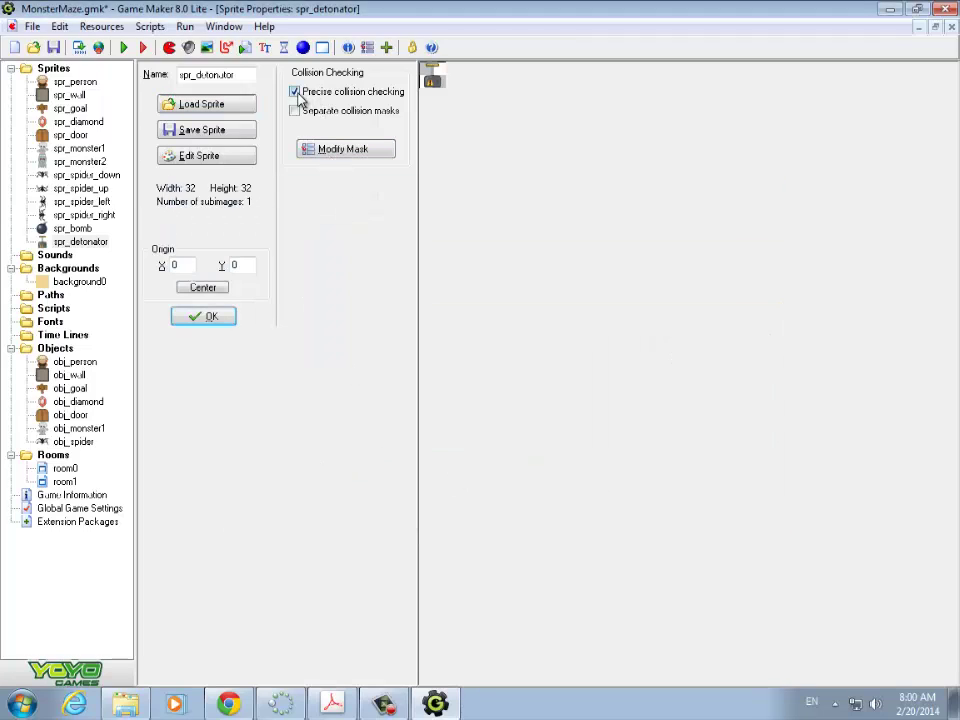
left_click(325, 153)
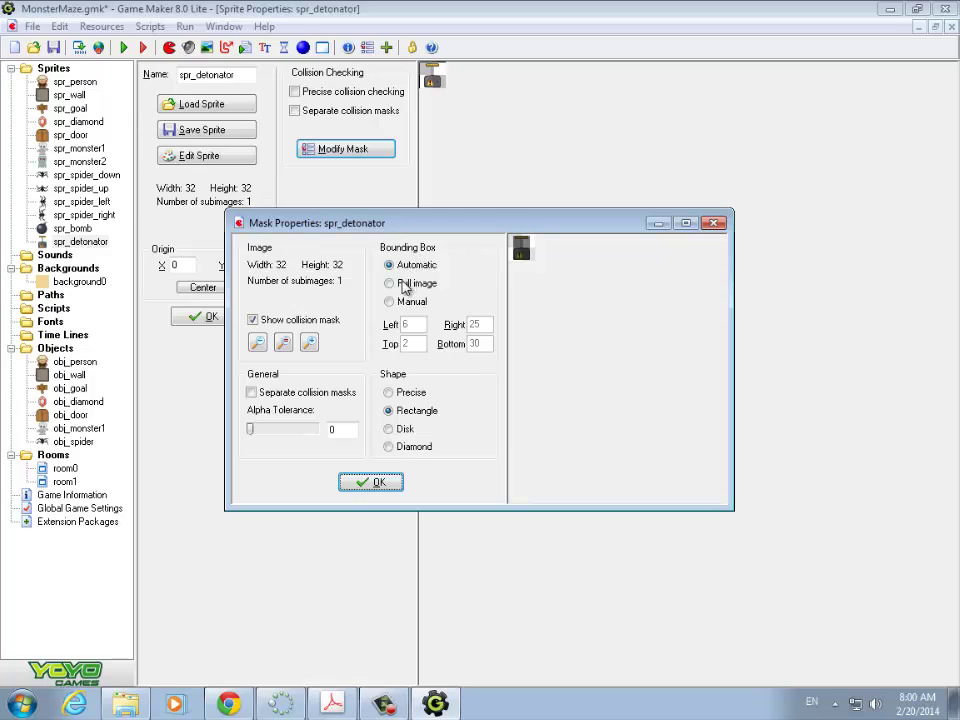
left_click(400, 284)
left_click(373, 482)
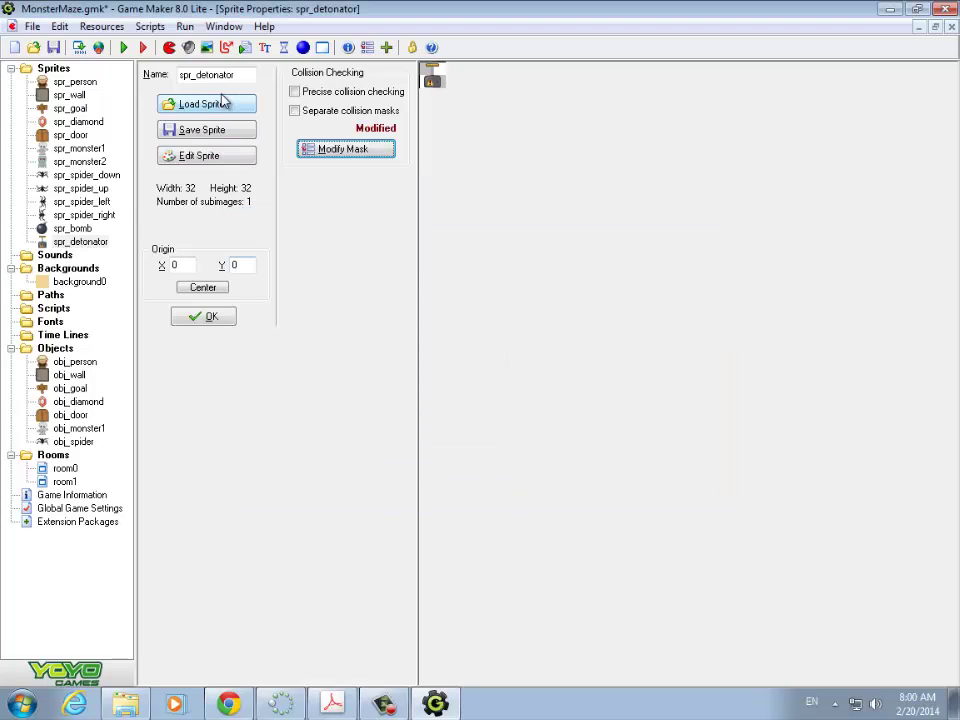
Accept the spr_detonator properties and create a new sprite resource named spr_explosion.
left_click(210, 318)
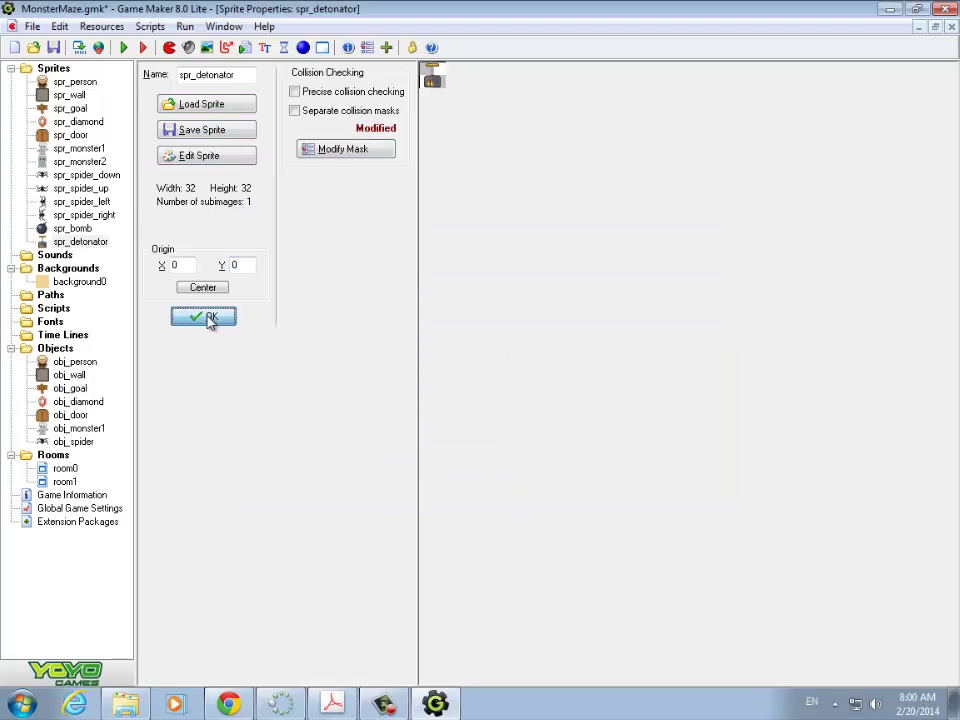
left_click(220, 311)
left_click(32, 26)
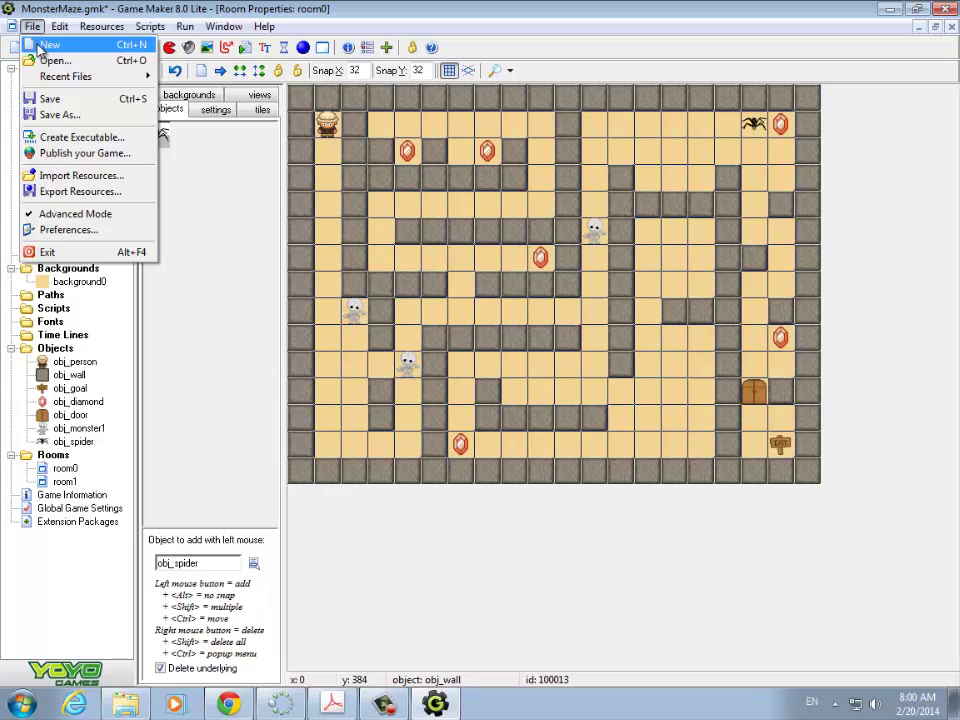
mouse_move(43, 80)
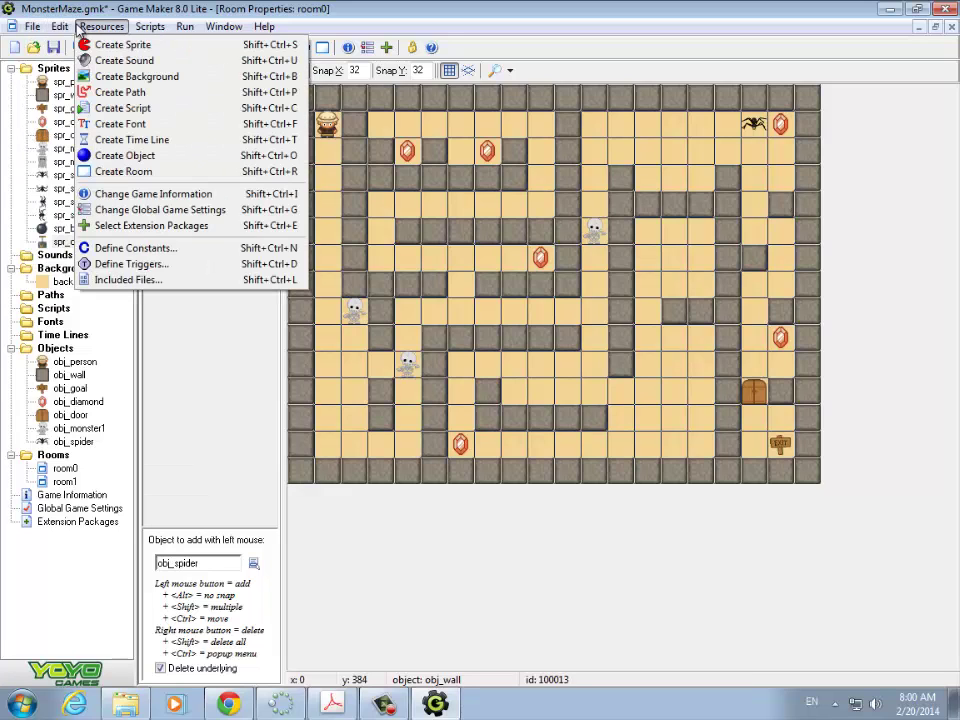
left_click(110, 45)
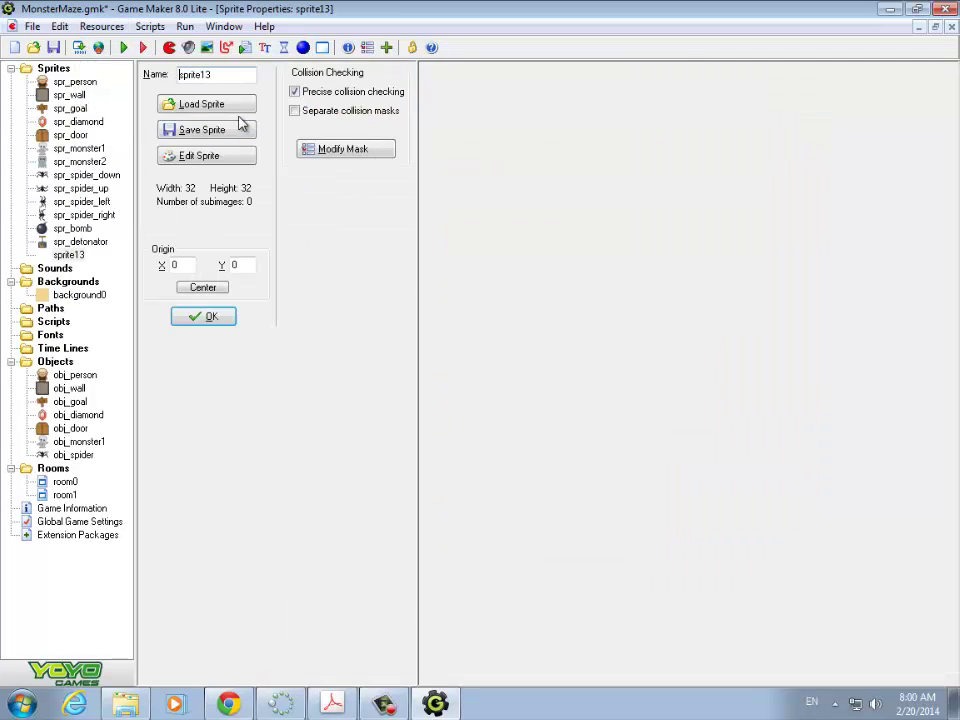
key("BackSpace")
key("BackSpace")
key("BackSpace")
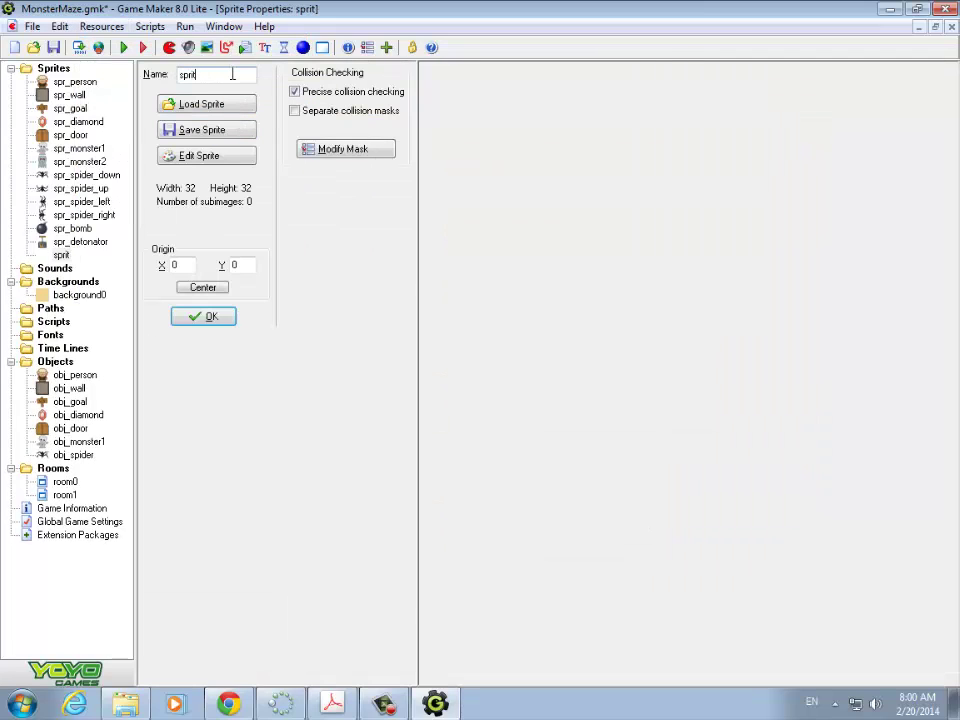
key("BackSpace")
type("_")
type("explosio")
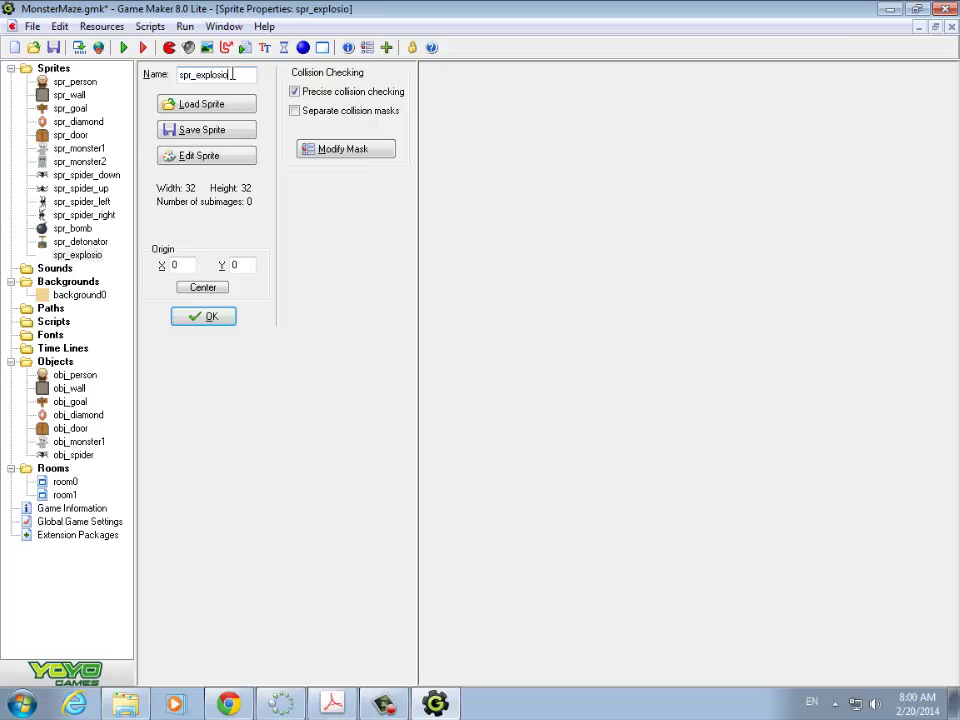
type("n")
Load the explosion_strip7 image from the Maze - Platform folder into spr_explosion.
left_click(183, 106)
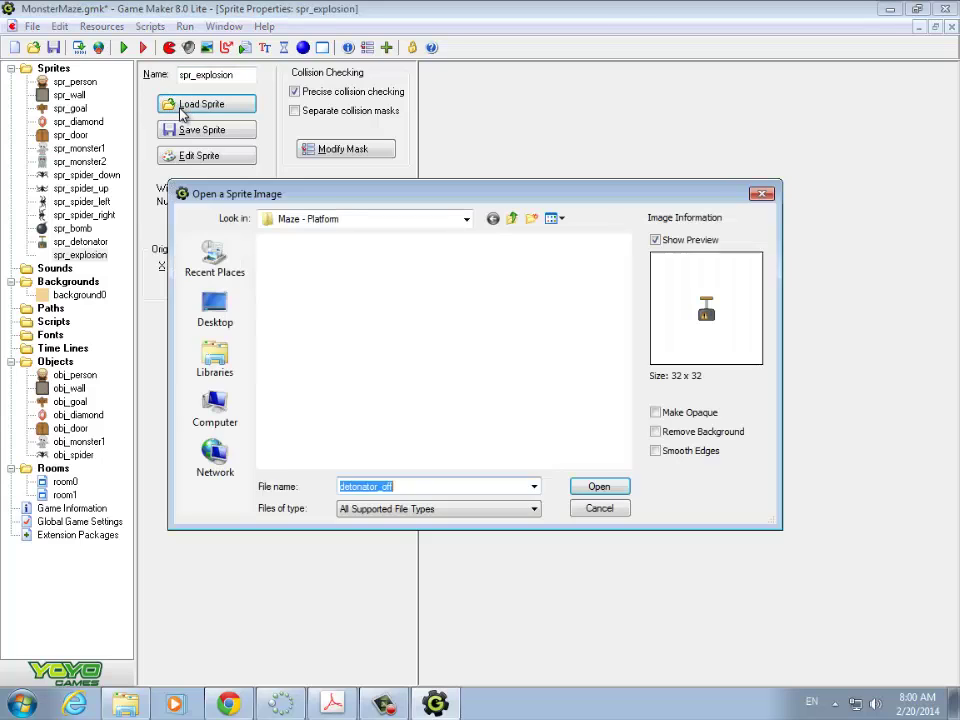
left_click(330, 262)
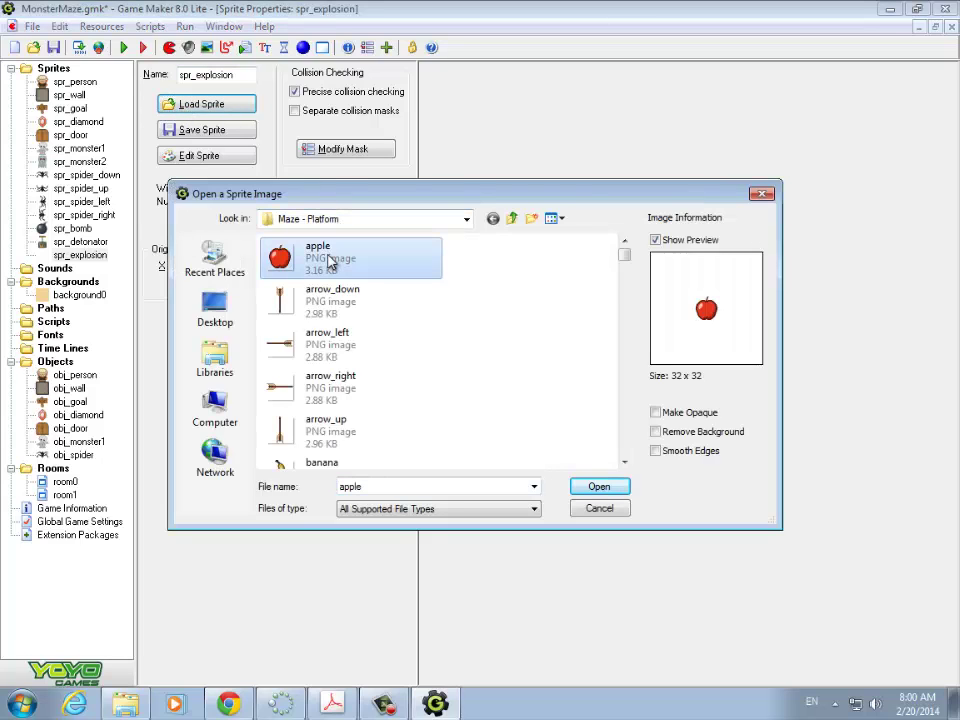
scroll(335, 258, "down", 5)
left_click(343, 251)
scroll(356, 279, "down", 6)
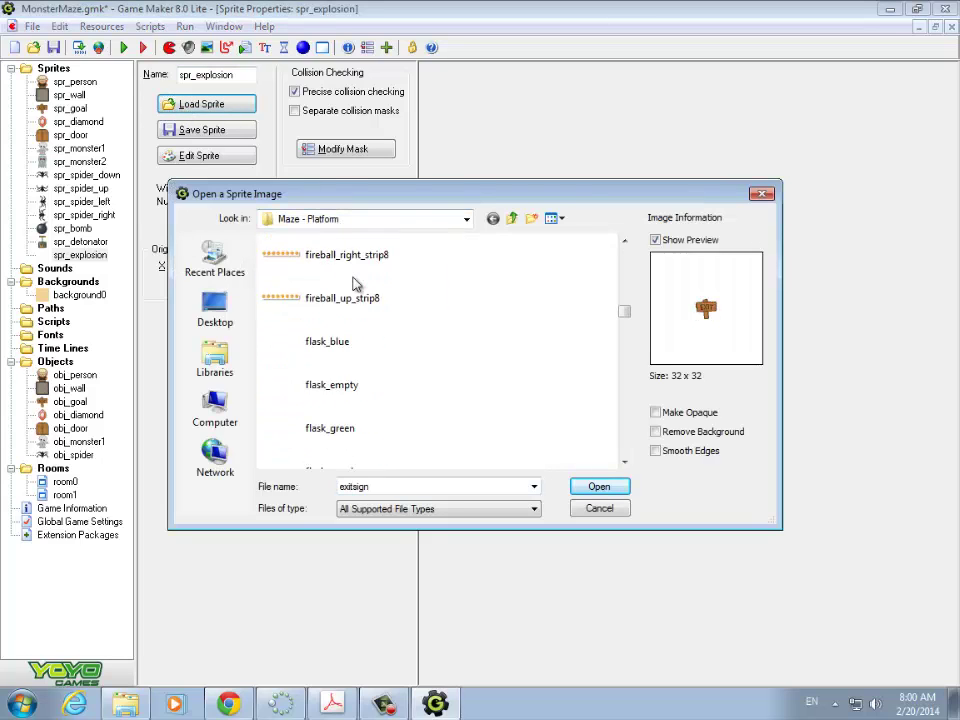
scroll(356, 283, "up", 3)
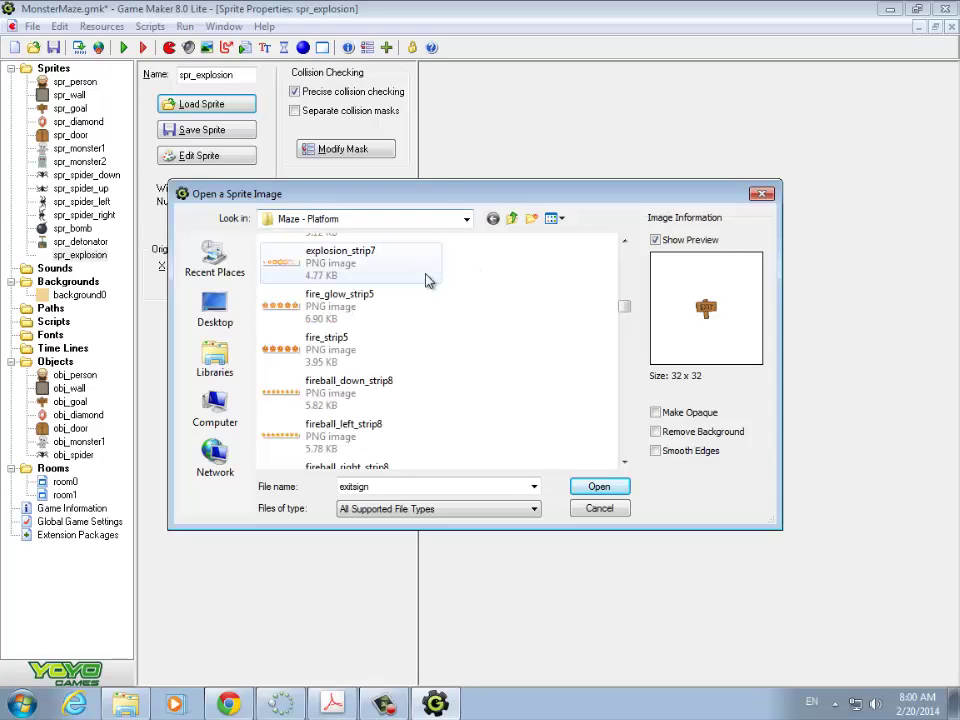
left_click(347, 263)
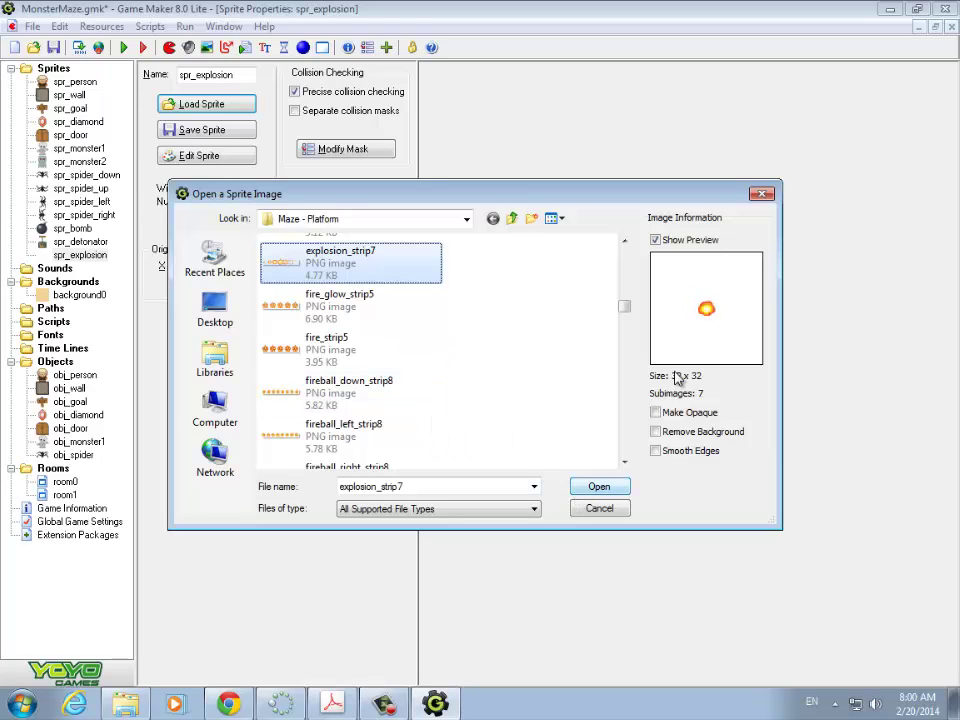
left_click(600, 489)
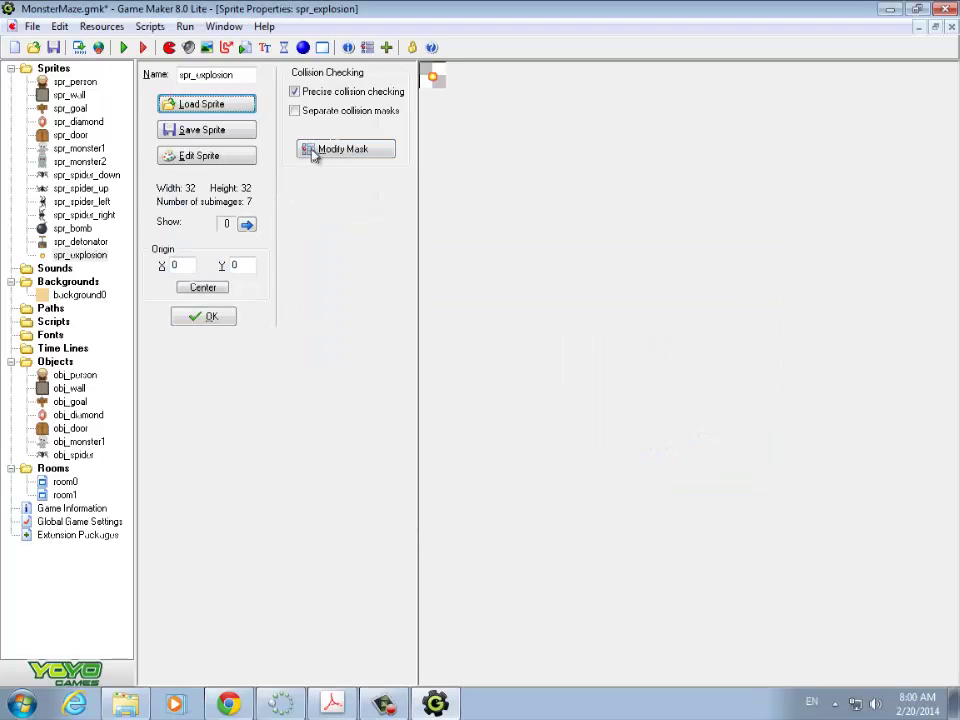
Turn off precise collision checking for spr_explosion, set its mask's bounding box to Full image, and accept the sprite.
left_click(294, 91)
left_click(338, 150)
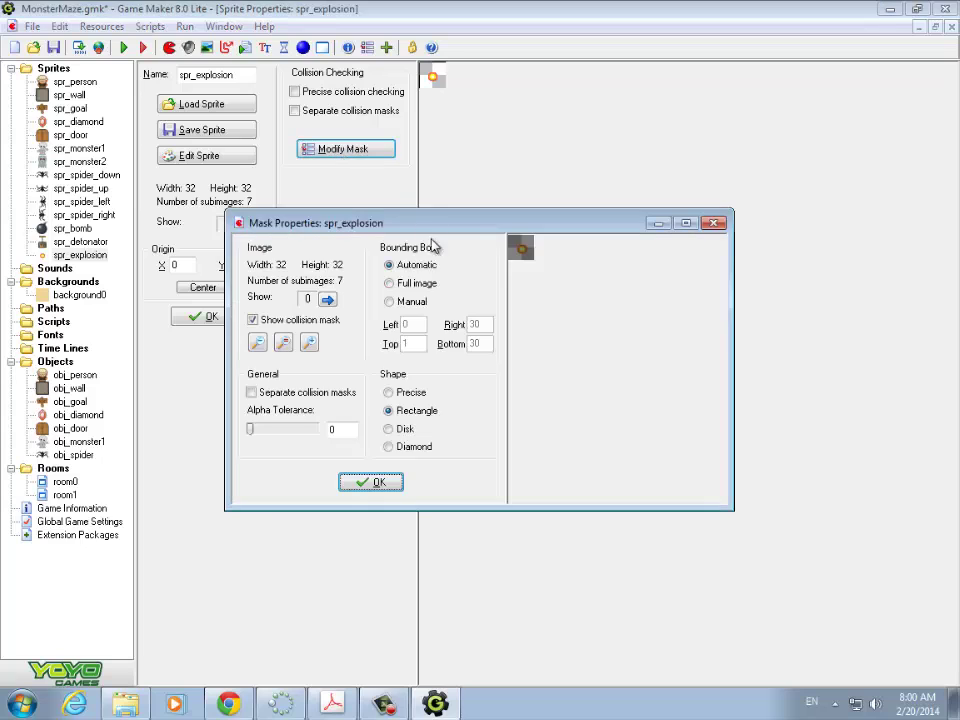
left_click(389, 283)
left_click(374, 483)
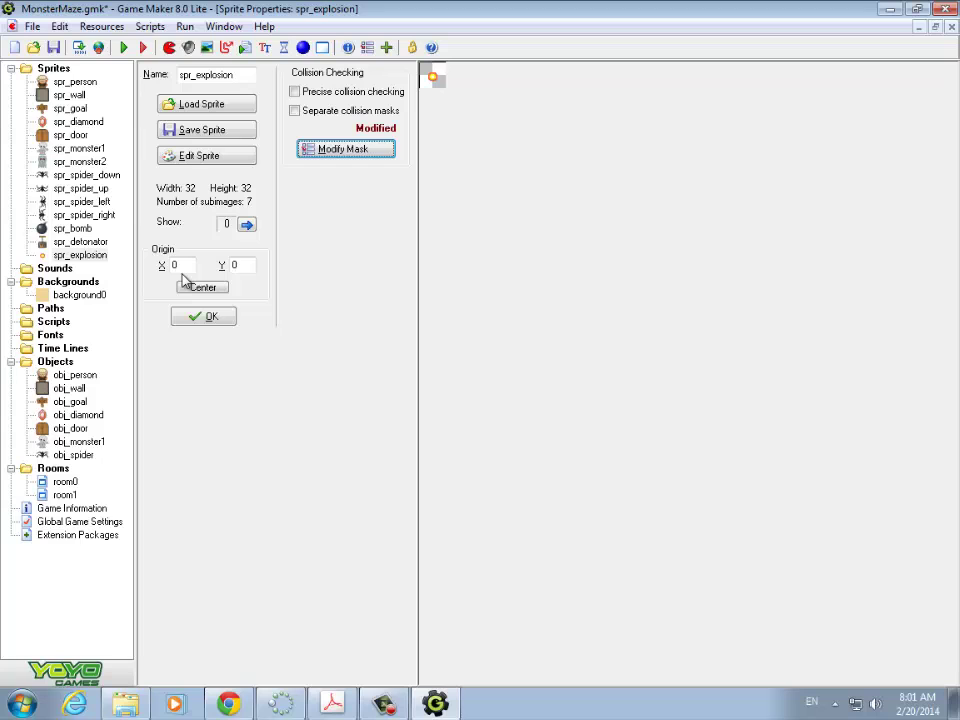
left_click(201, 320)
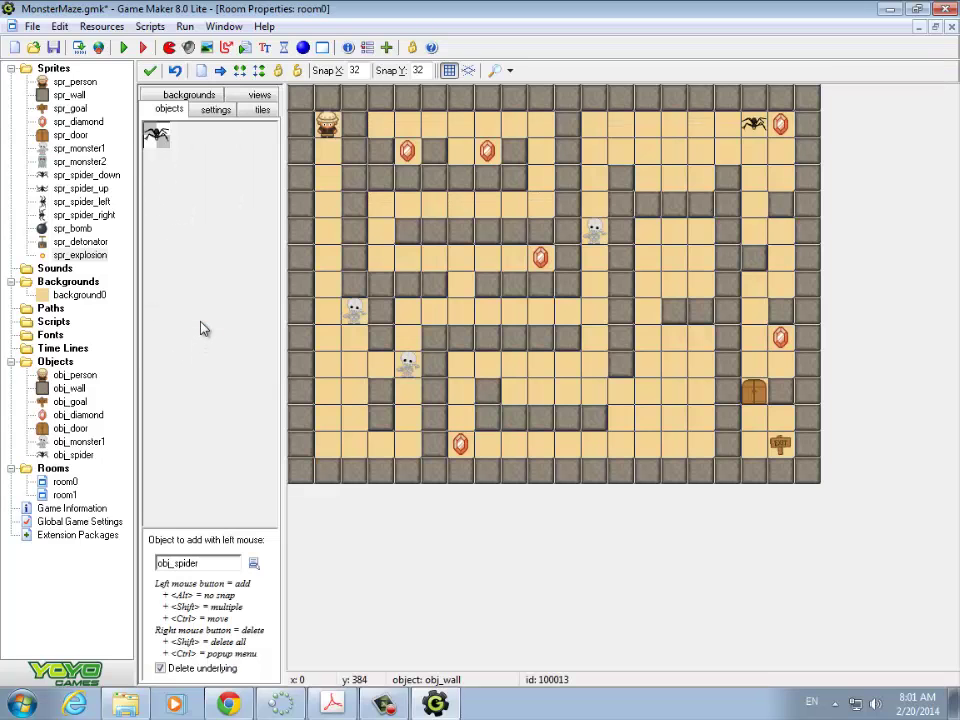
Create a new object resource and name it obj_bomb.
right_click(60, 364)
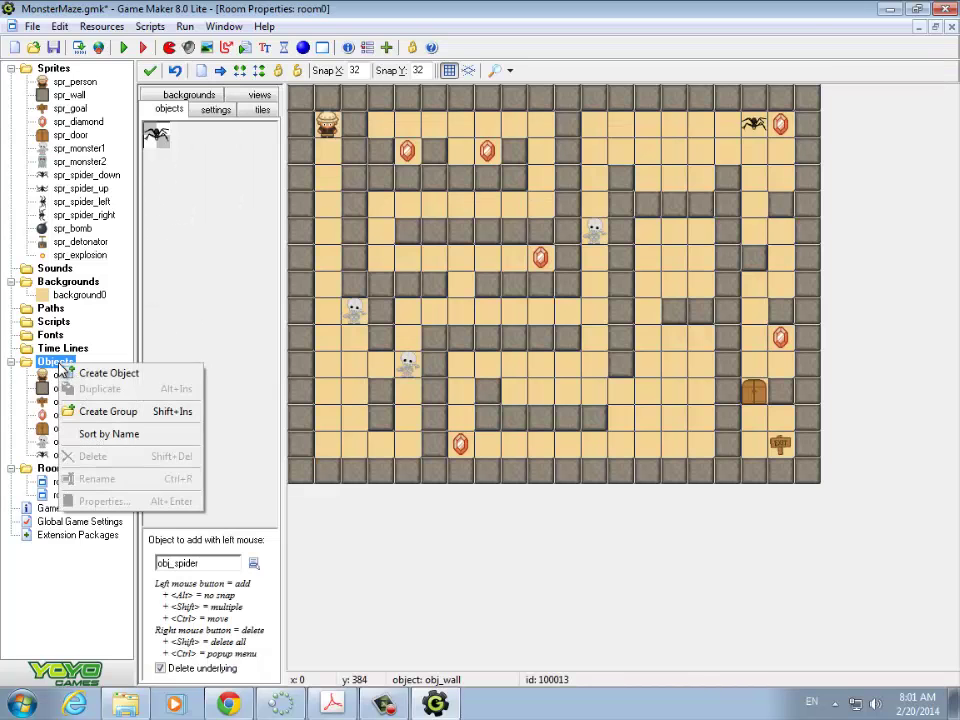
left_click(80, 373)
left_click(231, 73)
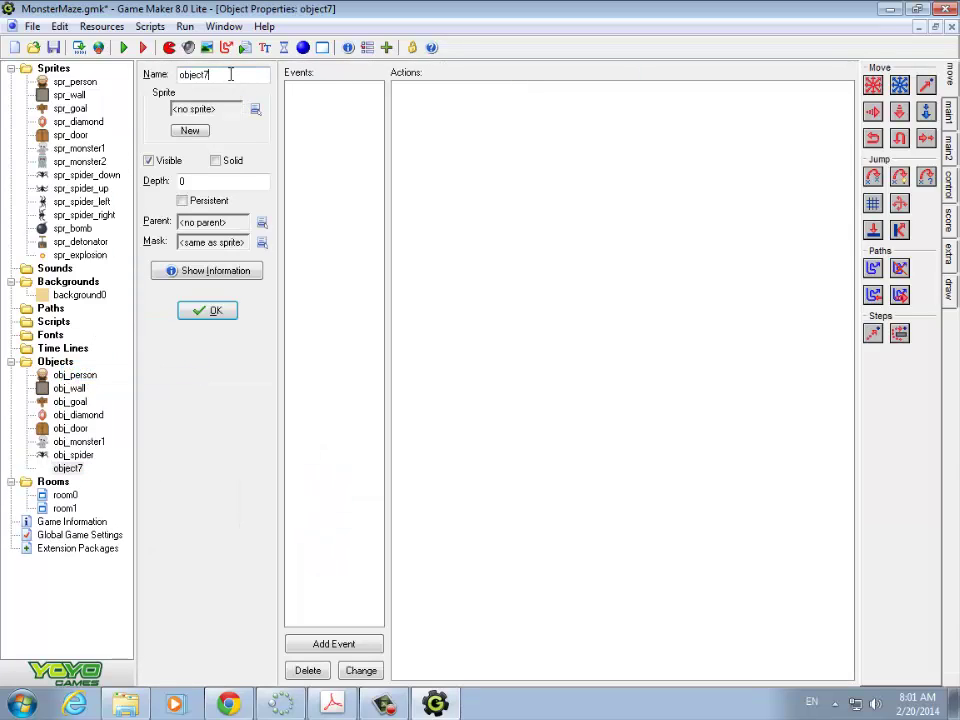
key("BackSpace")
key("BackSpace")
key("BackSpace")
key("BackSpace")
type("_bomb")
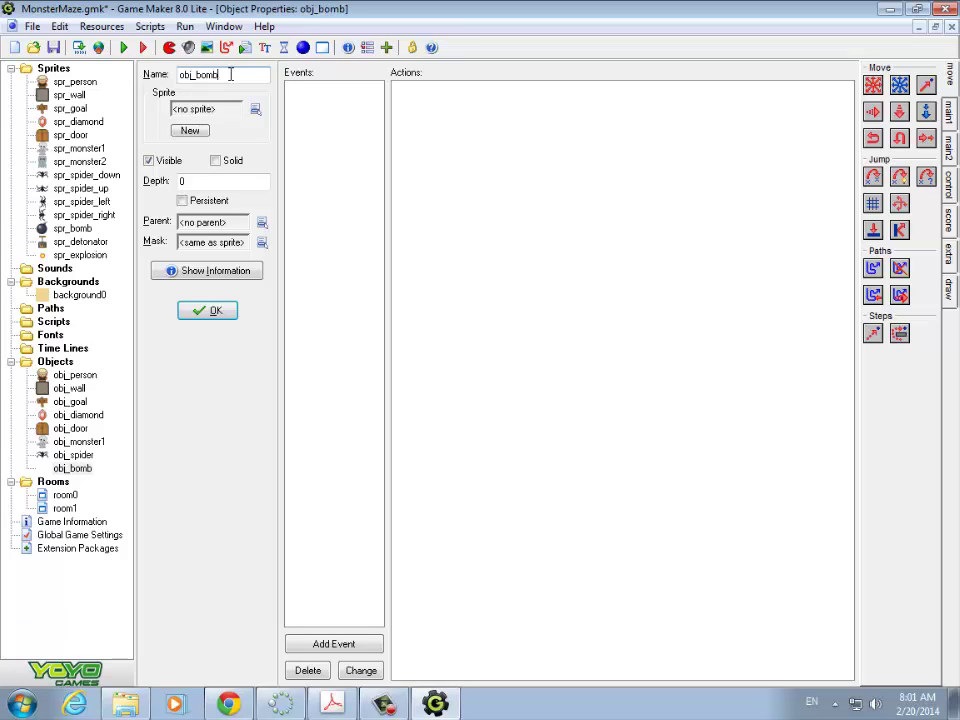
Assign the spr_bomb sprite to obj_bomb, set its depth to 10, and accept the object.
left_click(254, 110)
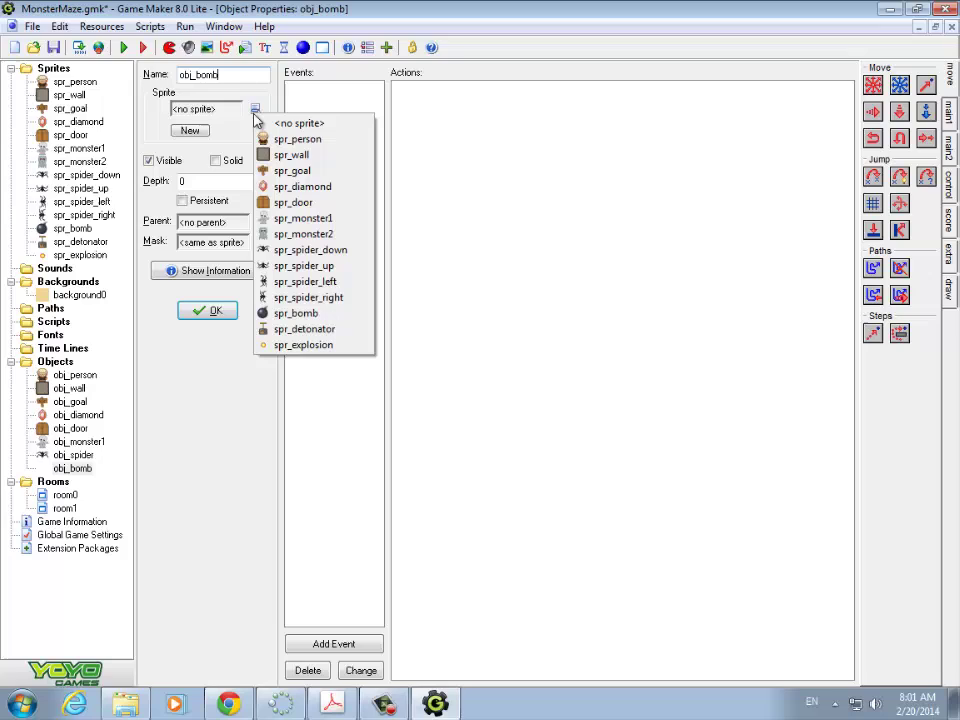
left_click(290, 313)
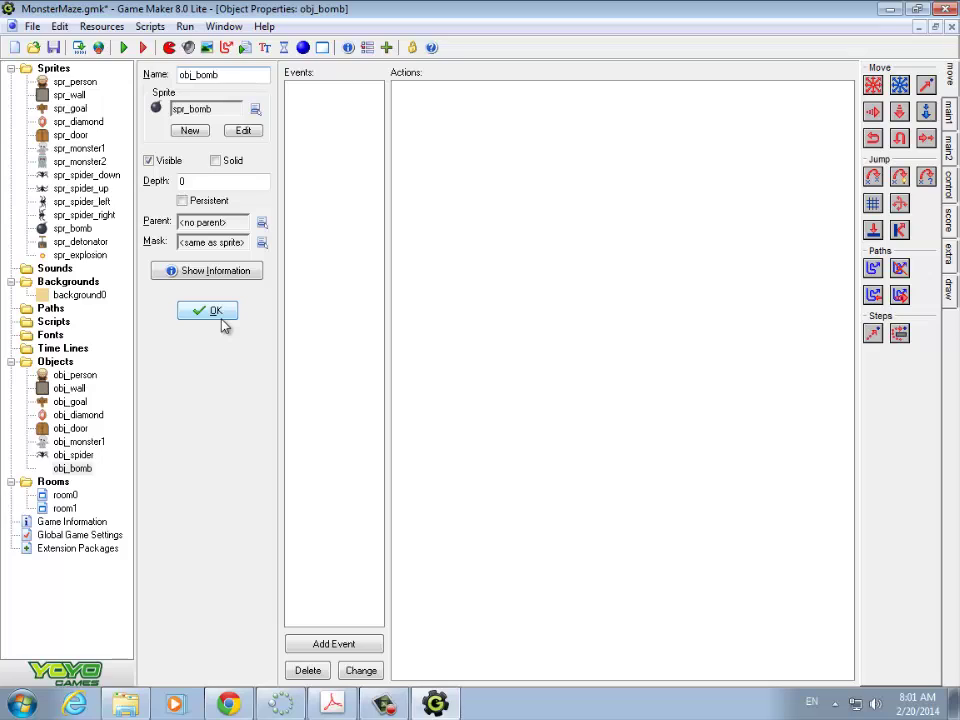
double_click(184, 181)
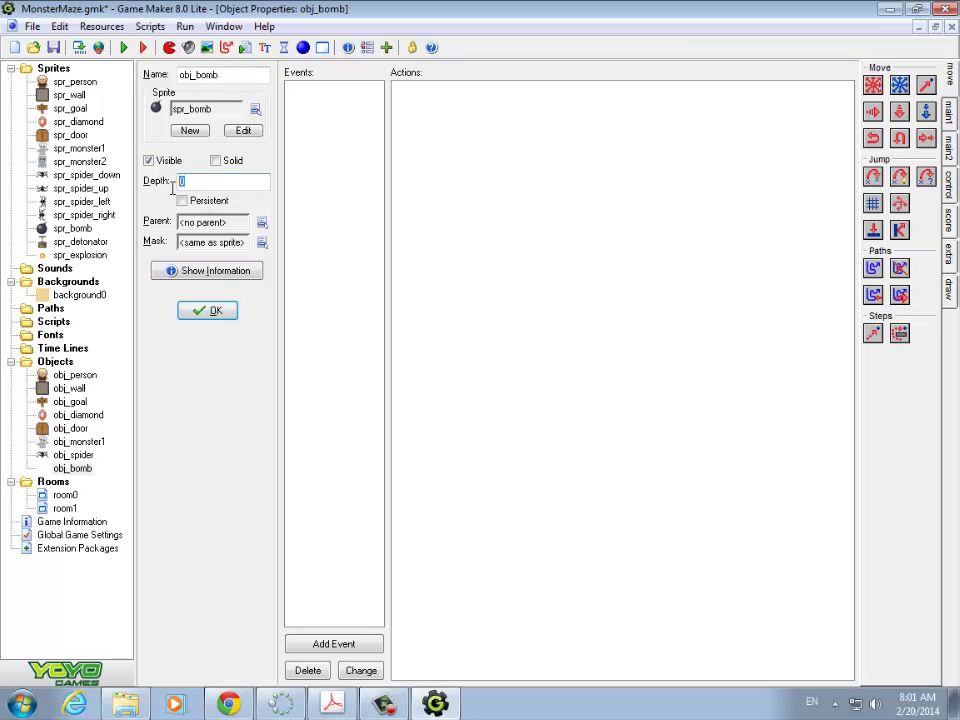
type("10")
left_click(230, 311)
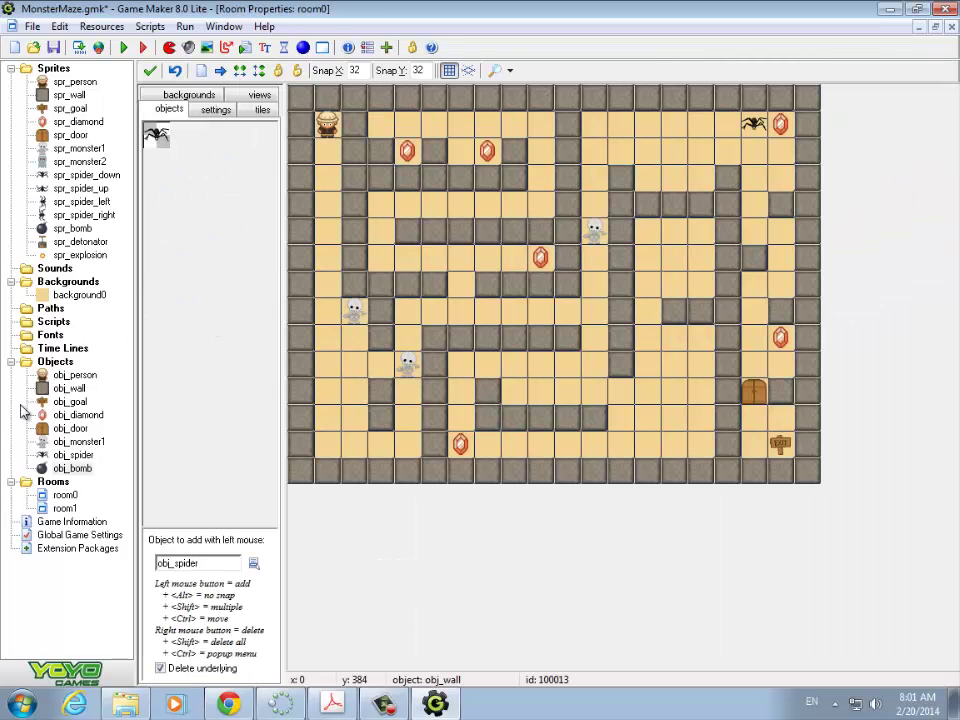
Create another sprite resource and name it spr_detonator_down.
left_click(50, 69)
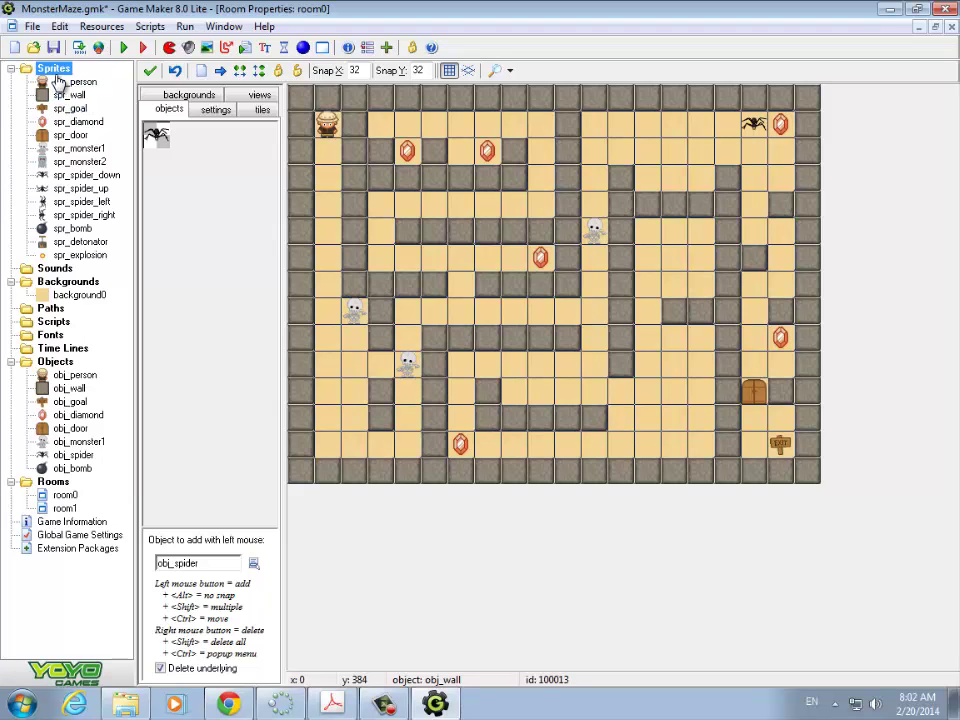
left_click(101, 26)
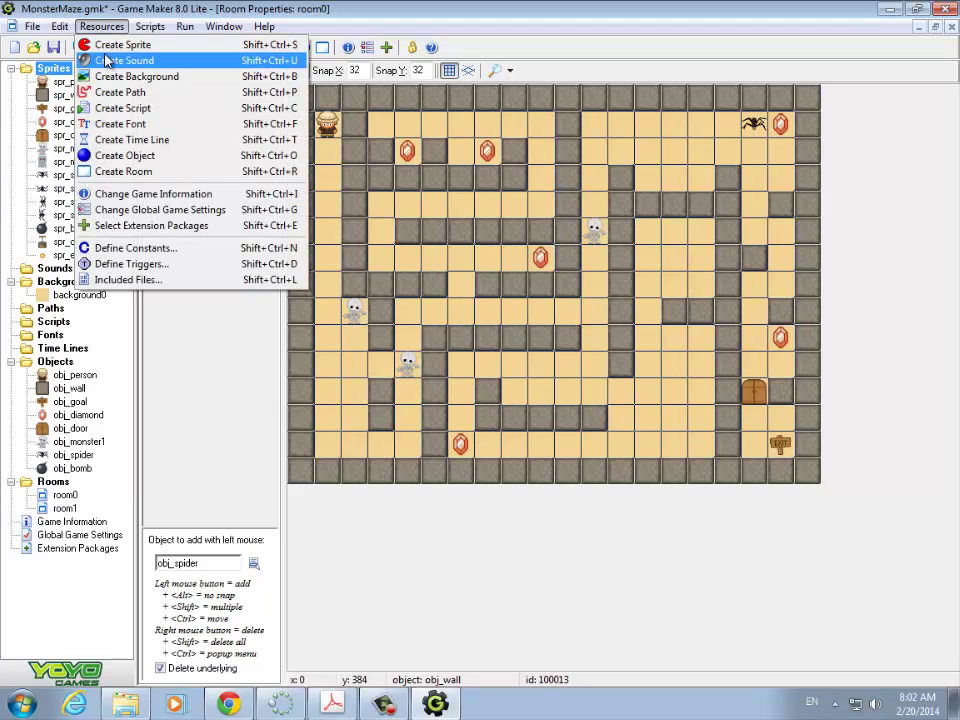
left_click(104, 48)
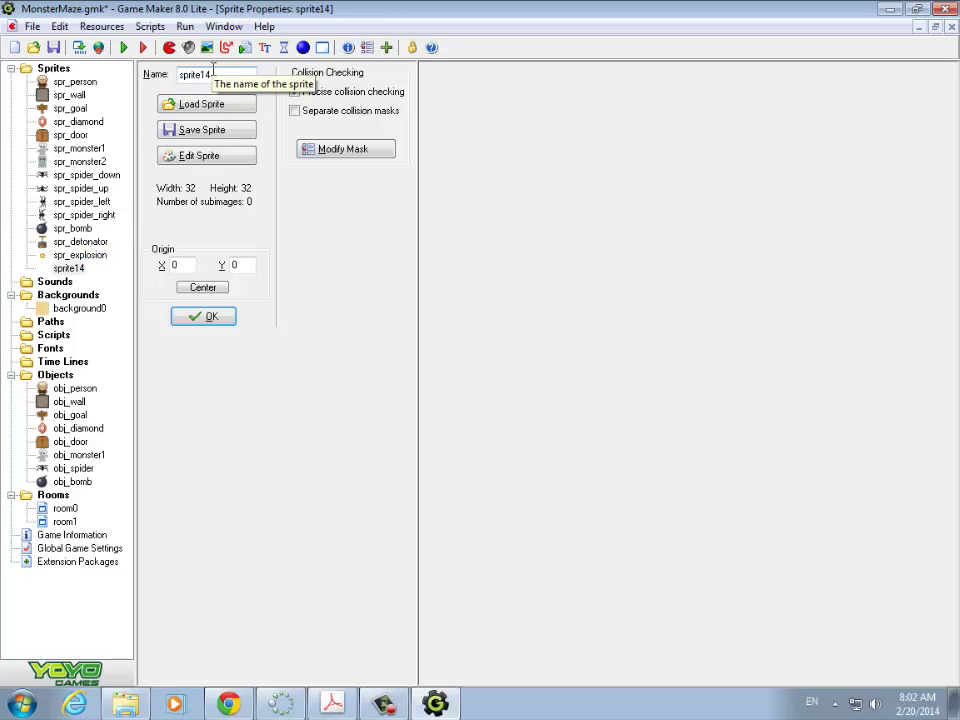
key("BackSpace")
key("BackSpace")
key("BackSpace")
key("BackSpace")
key("BackSpace")
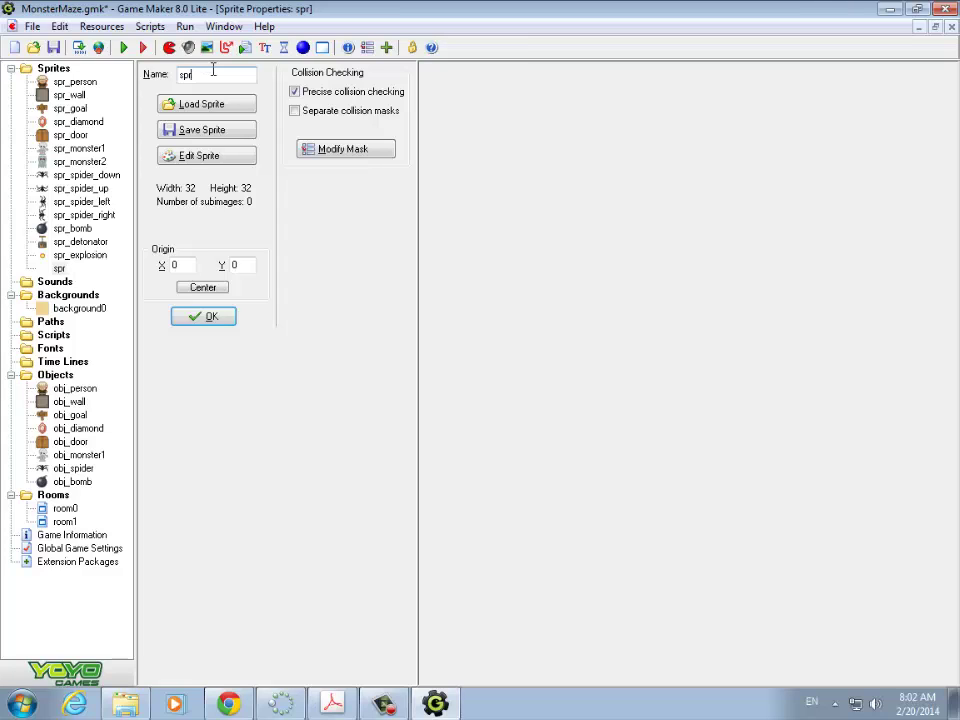
type("_detonator_down")
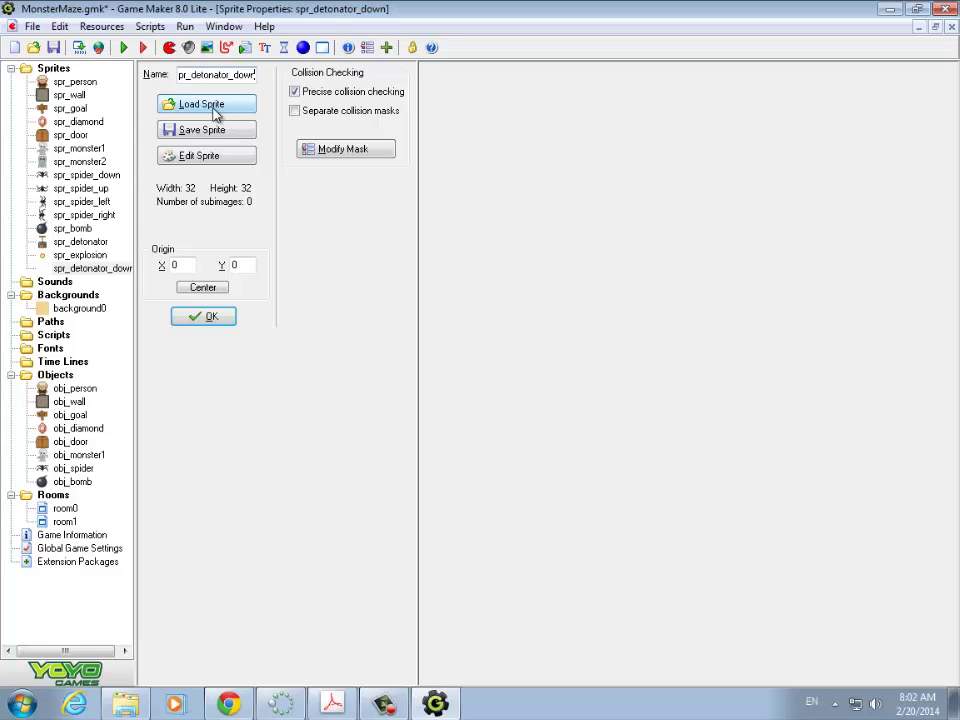
Load the detonator_on image from the Maze - Platform folder into spr_detonator_down.
left_click(213, 107)
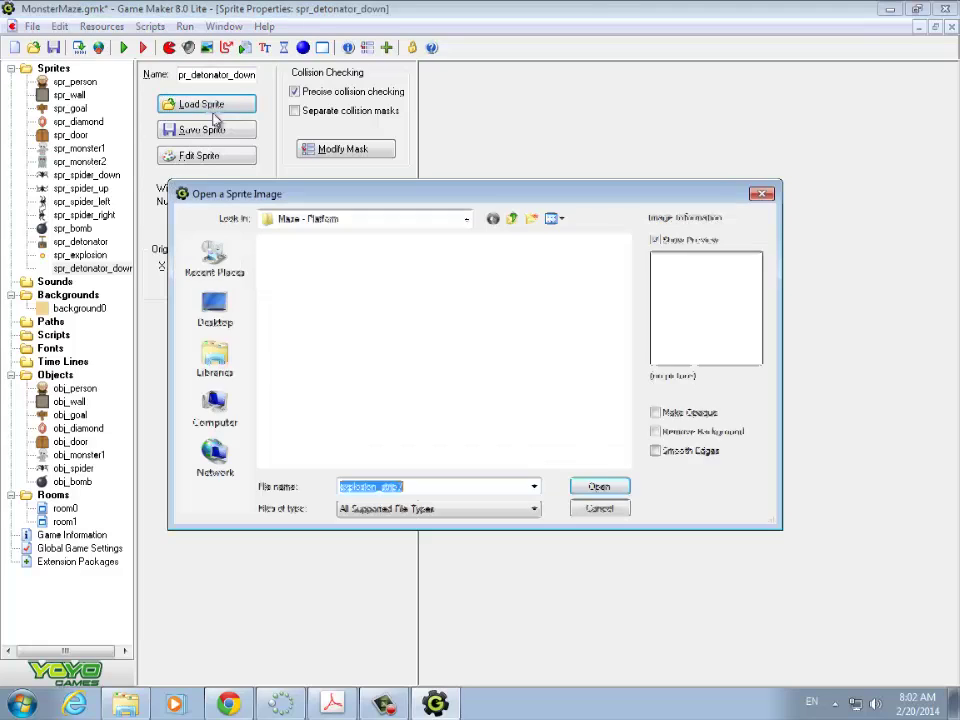
scroll(631, 422, "down", 5)
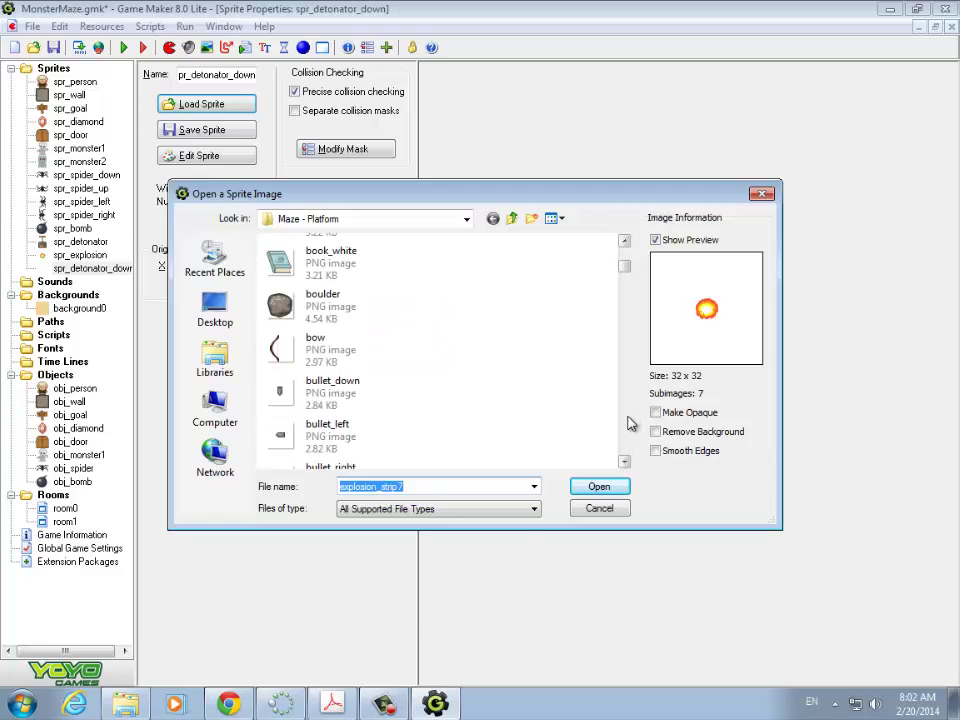
type("d")
left_click(358, 384)
key("d")
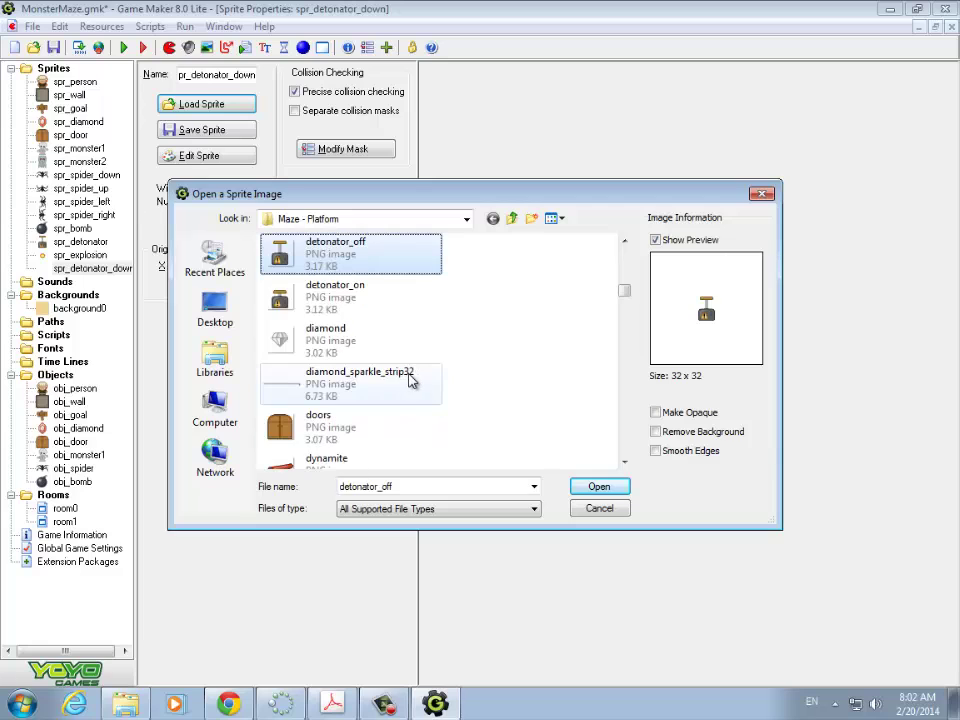
left_click(359, 306)
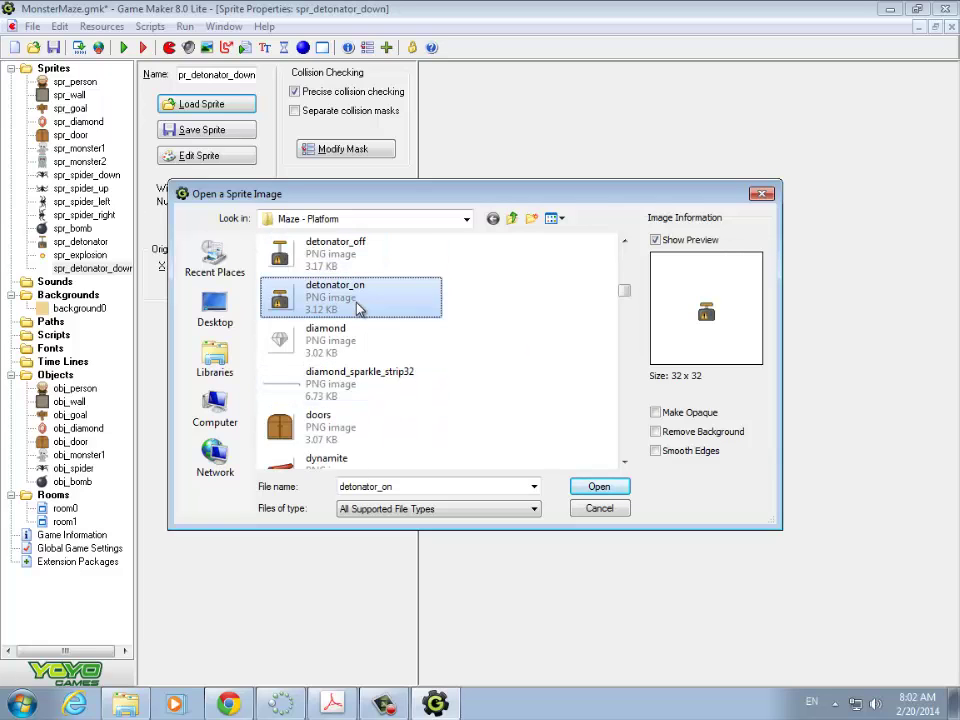
left_click(598, 485)
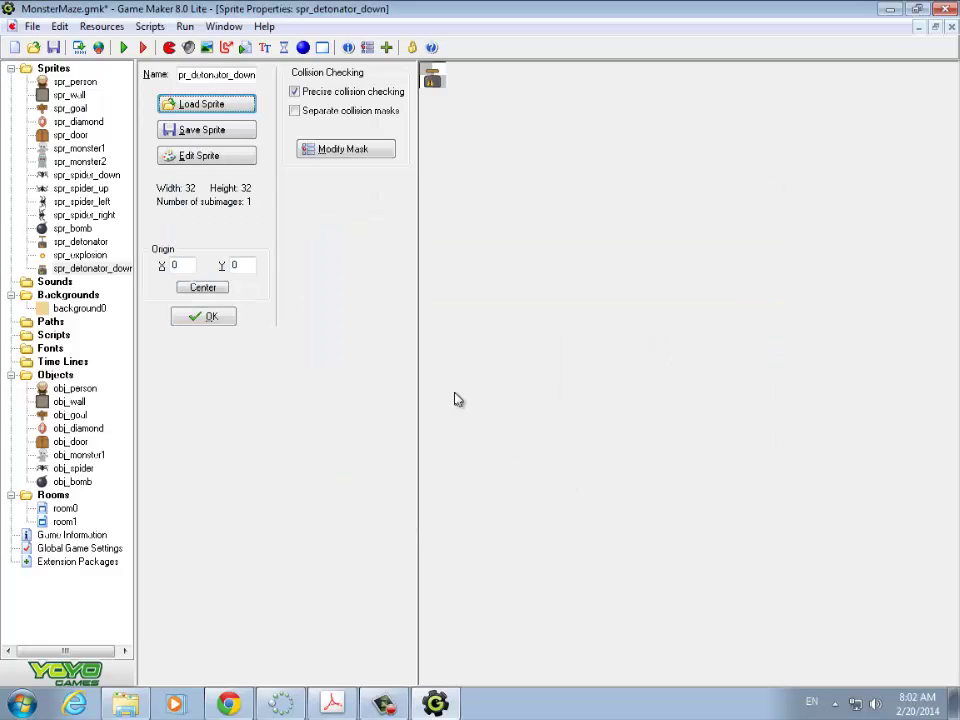
Turn off precise collision checking for spr_detonator_down and accept its mask properties with the Automatic bounding box.
left_click(295, 92)
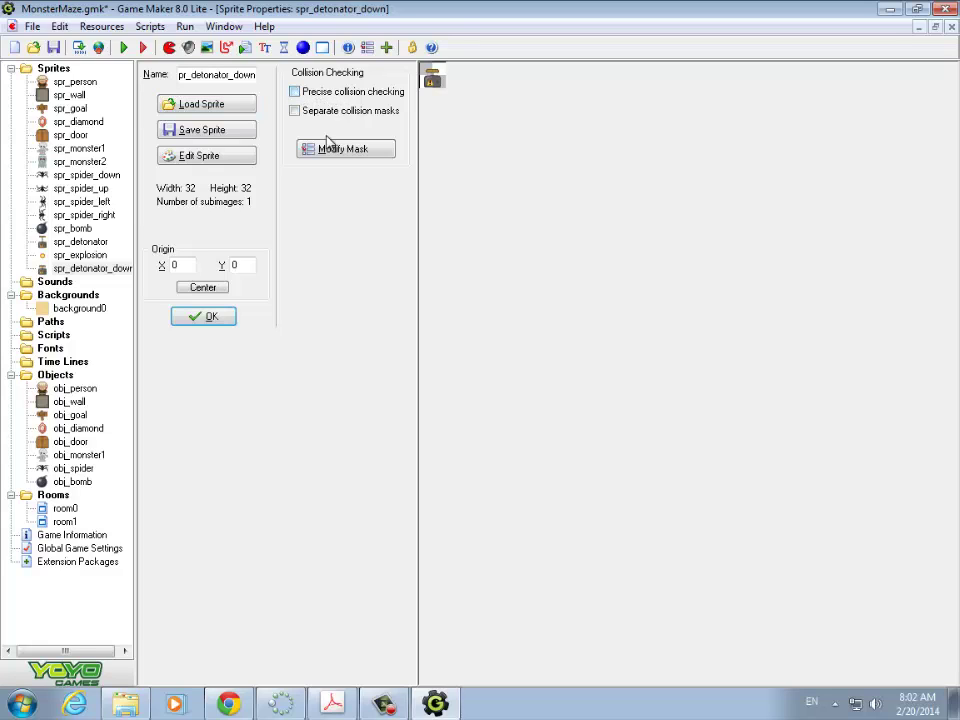
left_click(328, 150)
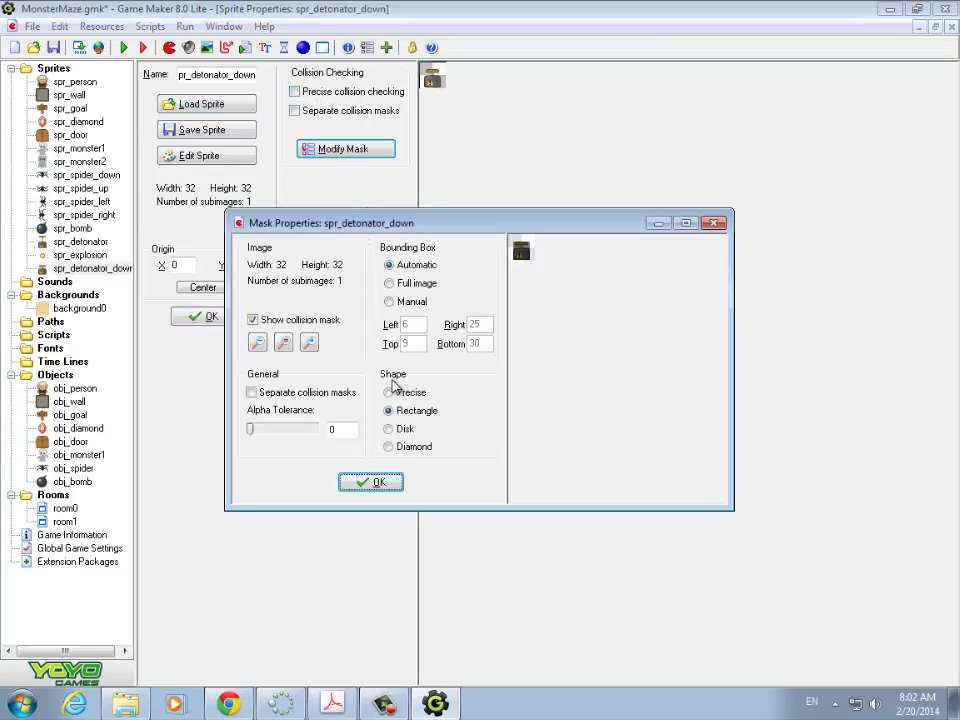
left_click(375, 483)
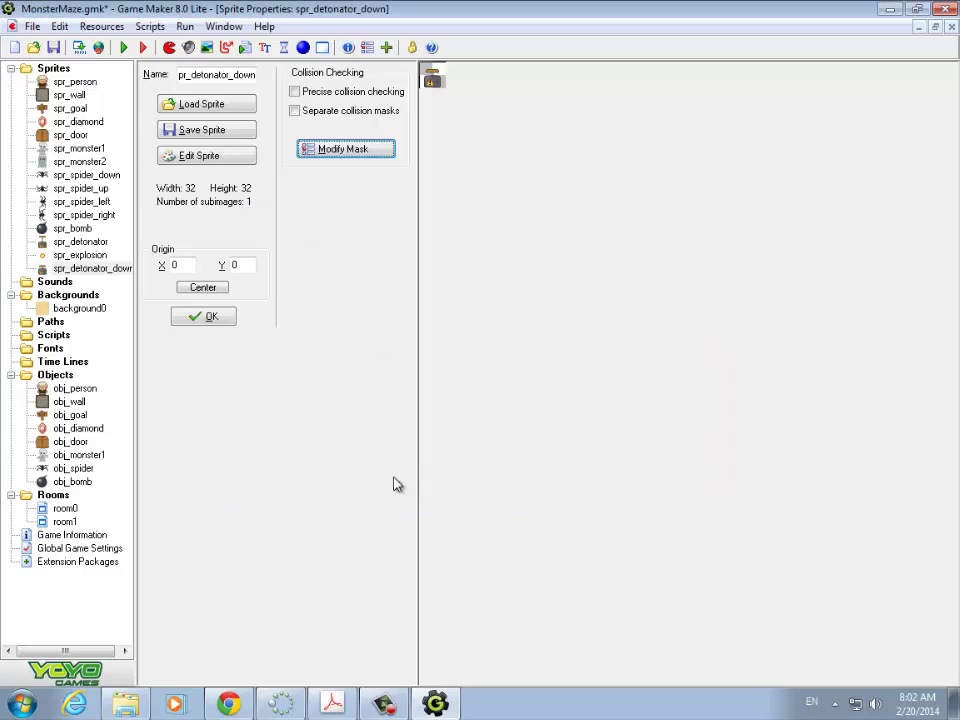
Accept the spr_detonator_down sprite and create a new object named obj_detonator.
left_click(58, 376)
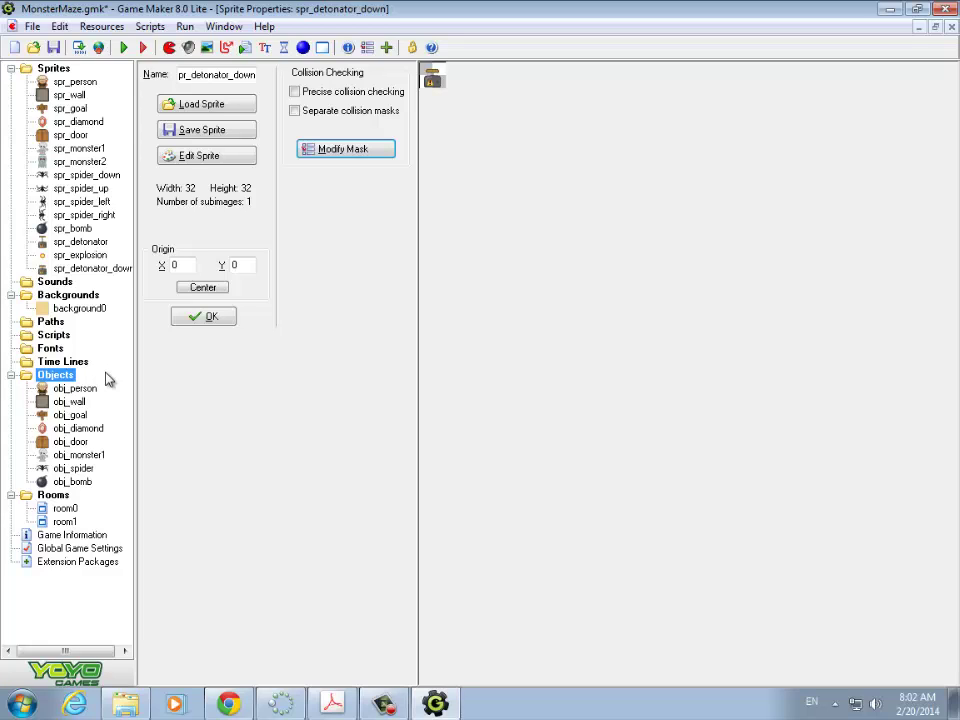
left_click(205, 318)
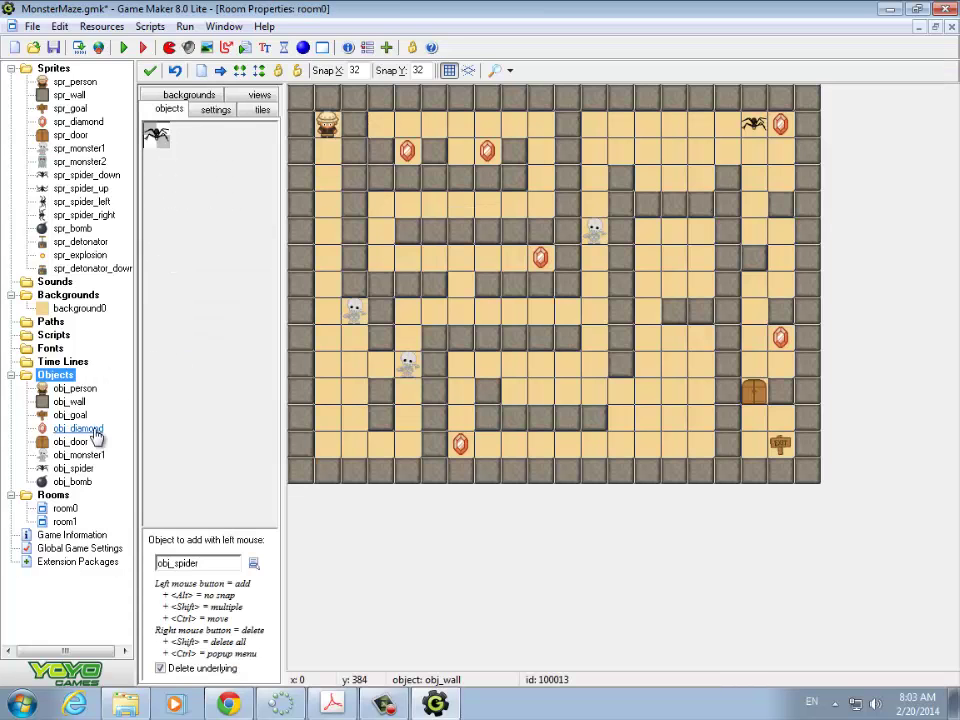
right_click(60, 378)
left_click(74, 389)
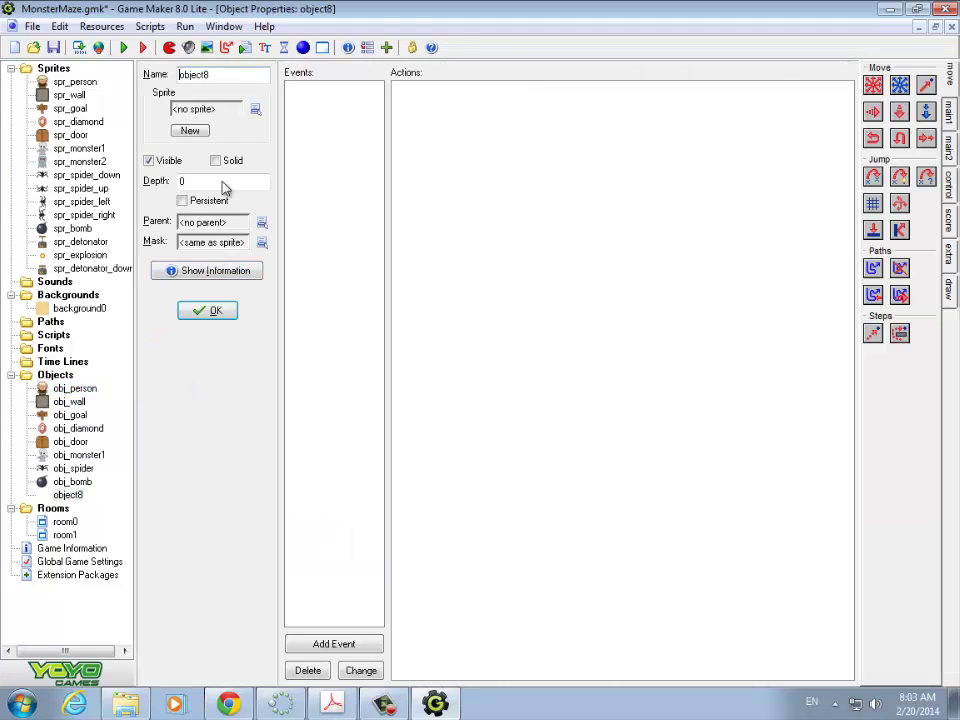
left_click(229, 75)
key("BackSpace")
key("BackSpace")
key("BackSpace")
key("BackSpace")
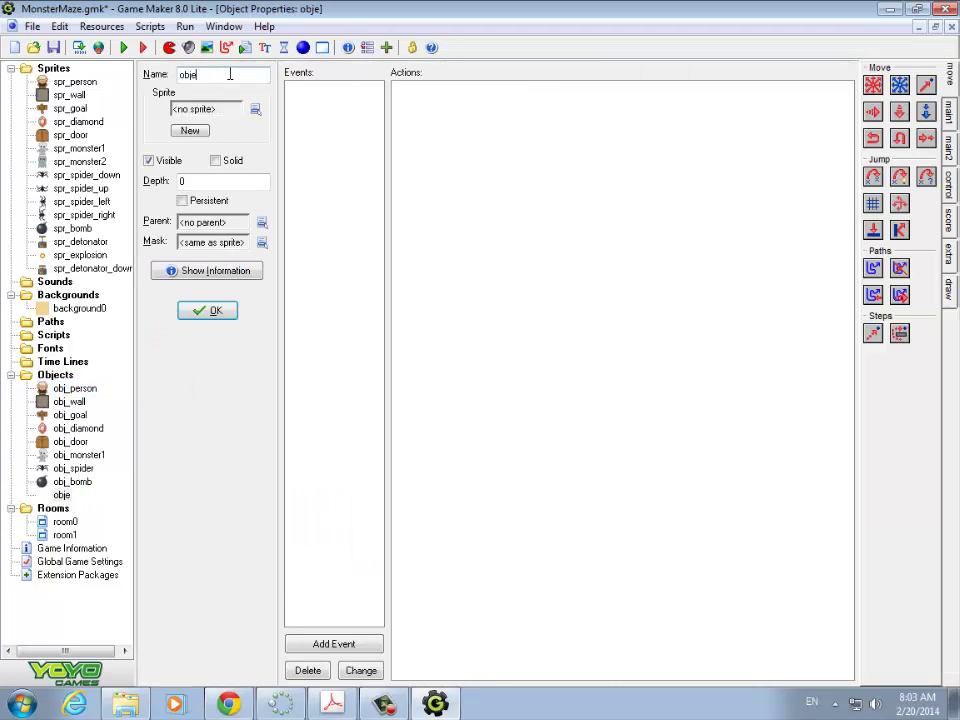
type("_detonator")
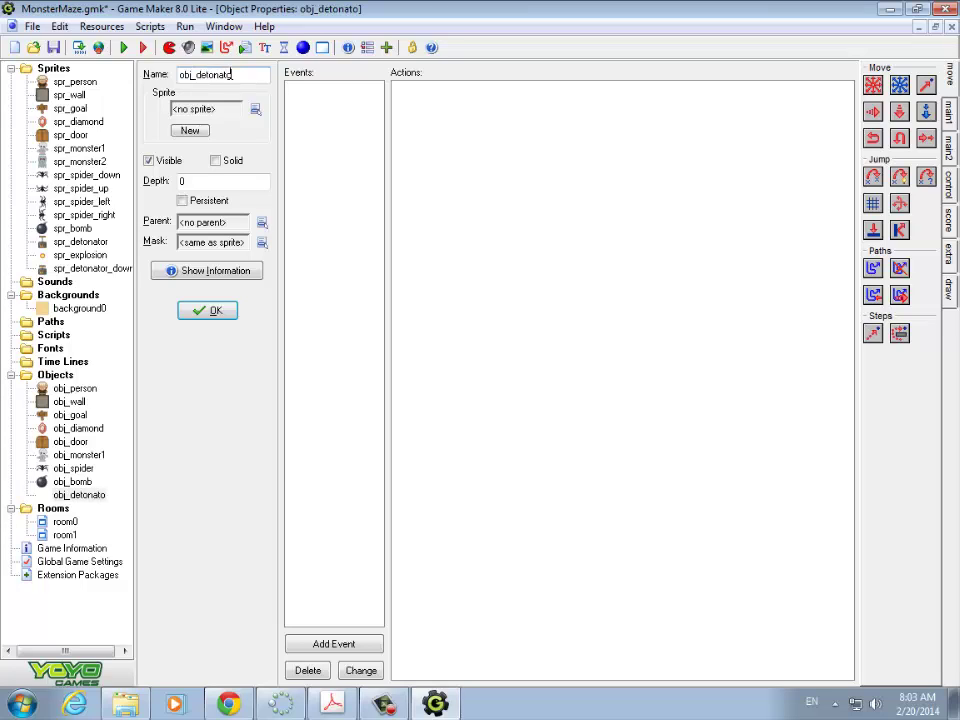
Assign the spr_detonator sprite to obj_detonator and accept the object.
left_click(255, 109)
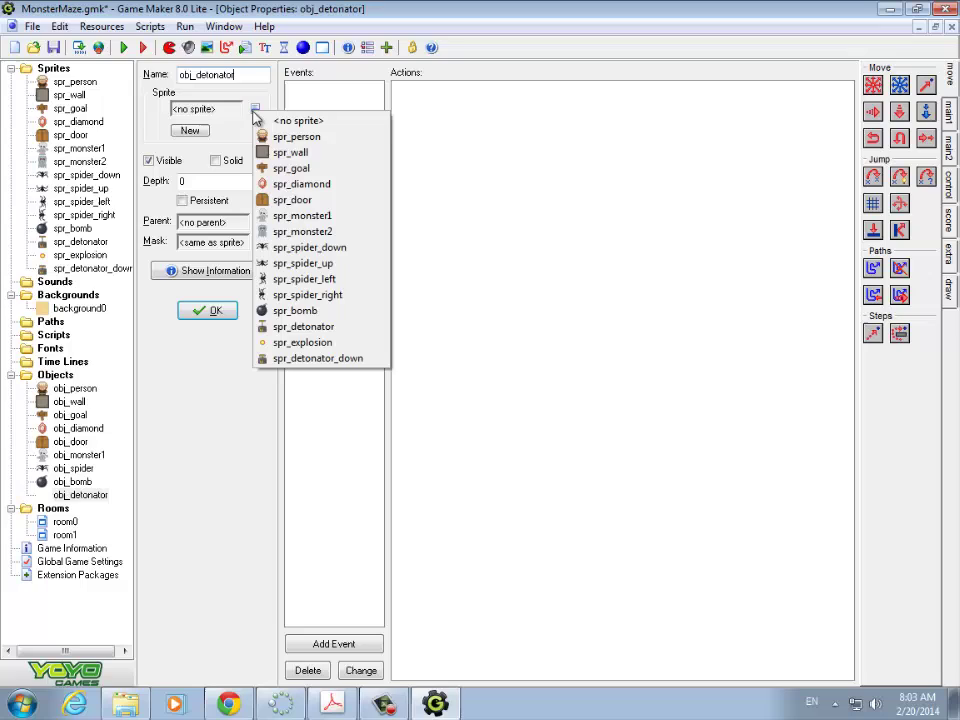
left_click(295, 332)
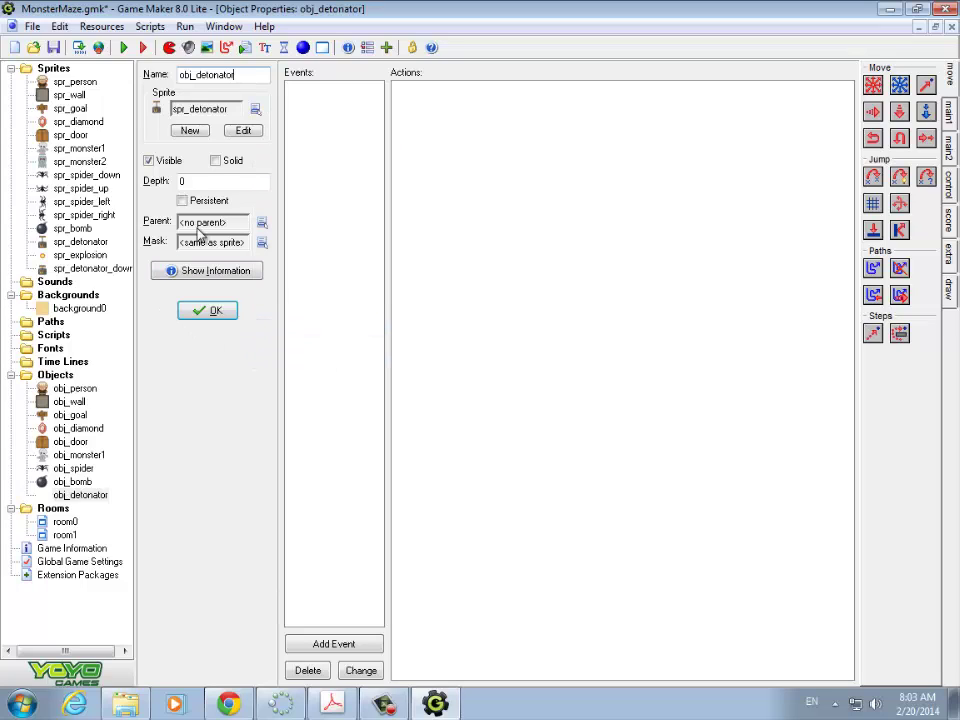
left_click(216, 311)
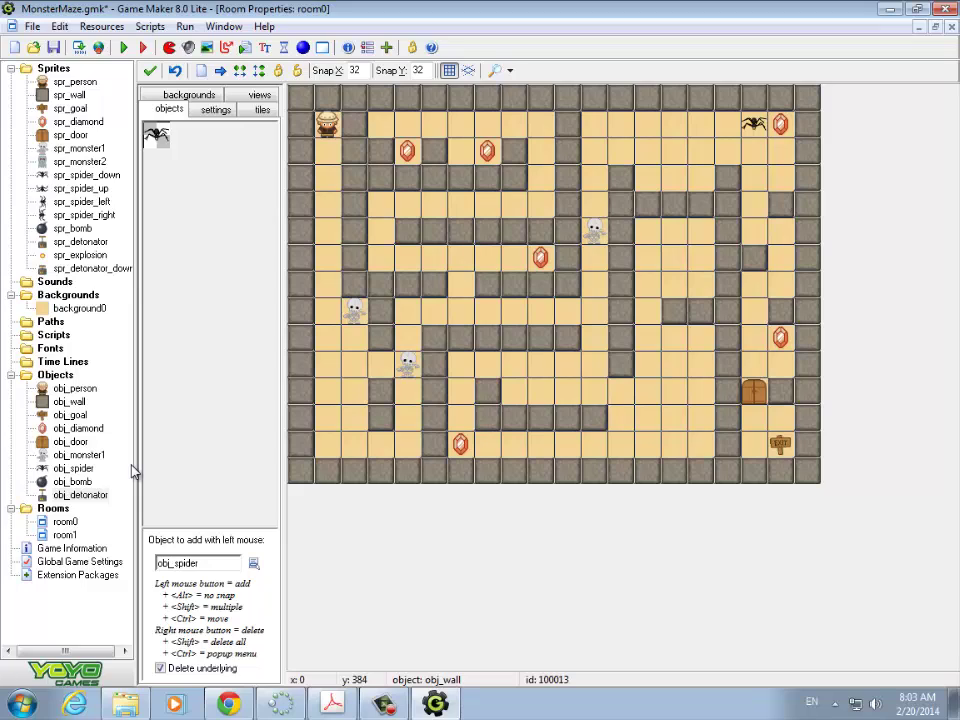
Create another object named obj_explosion and assign it the spr_explosion sprite.
right_click(57, 376)
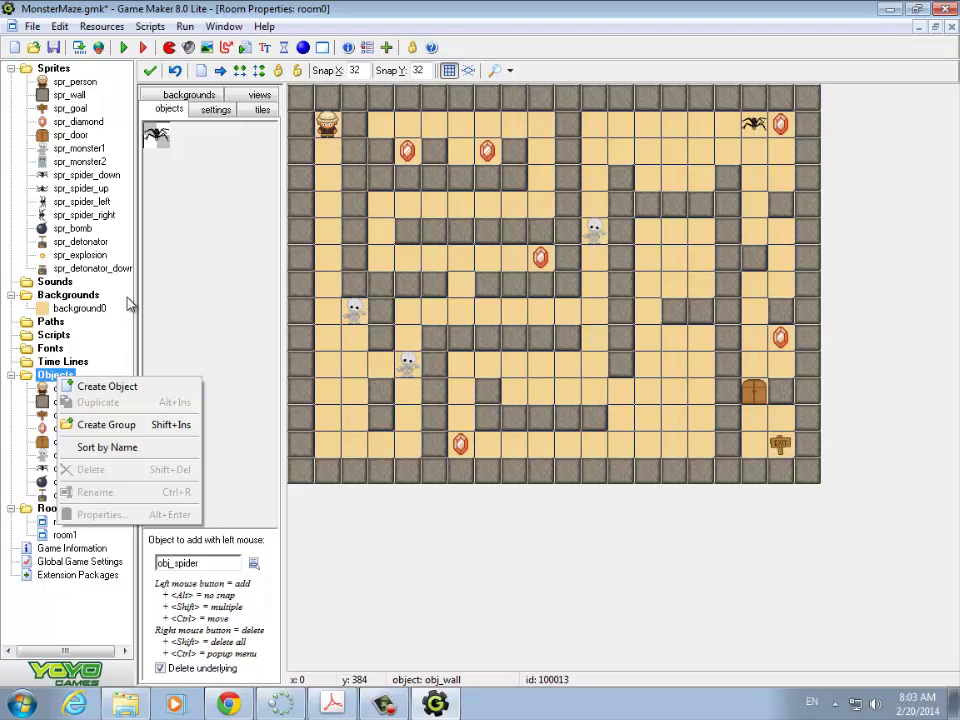
right_click(47, 376)
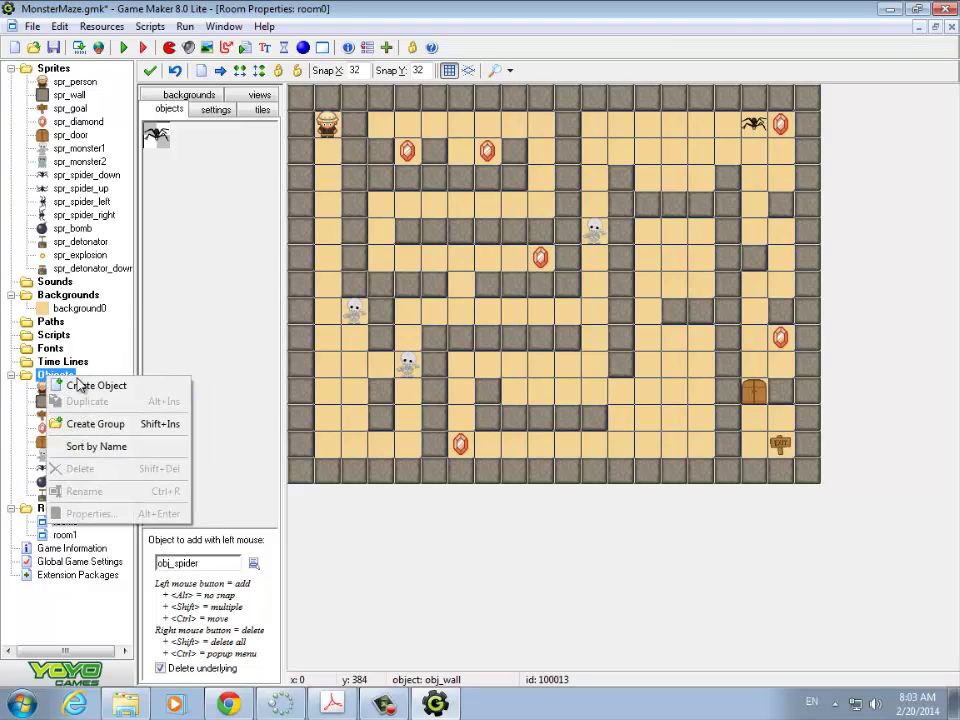
left_click(88, 386)
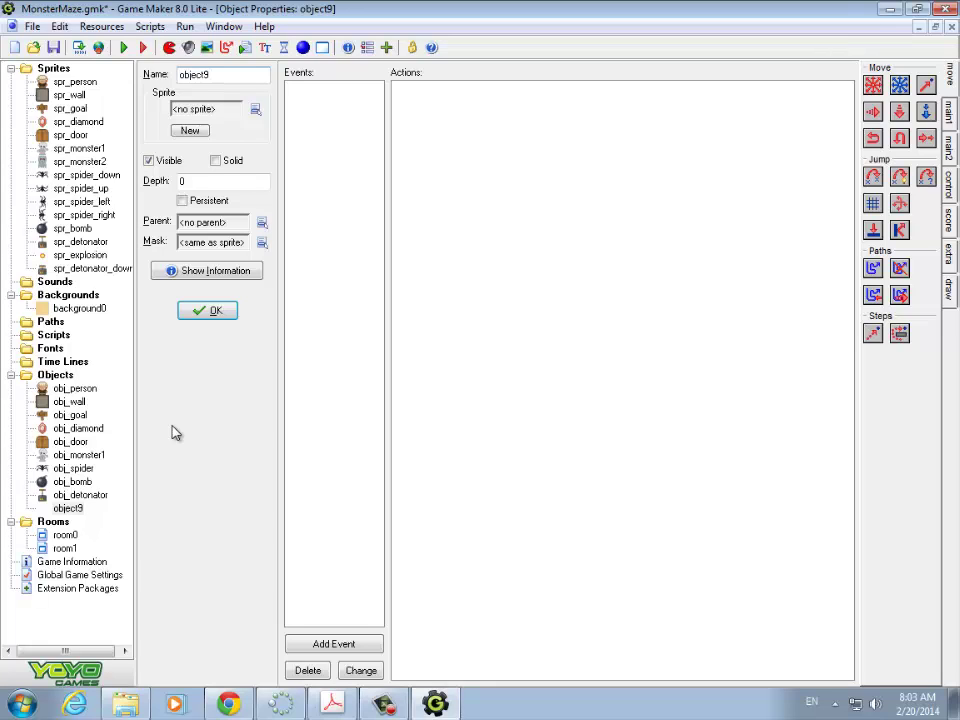
left_click(213, 74)
key("BackSpace")
key("BackSpace")
key("BackSpace")
key("BackSpace")
type("_explosio")
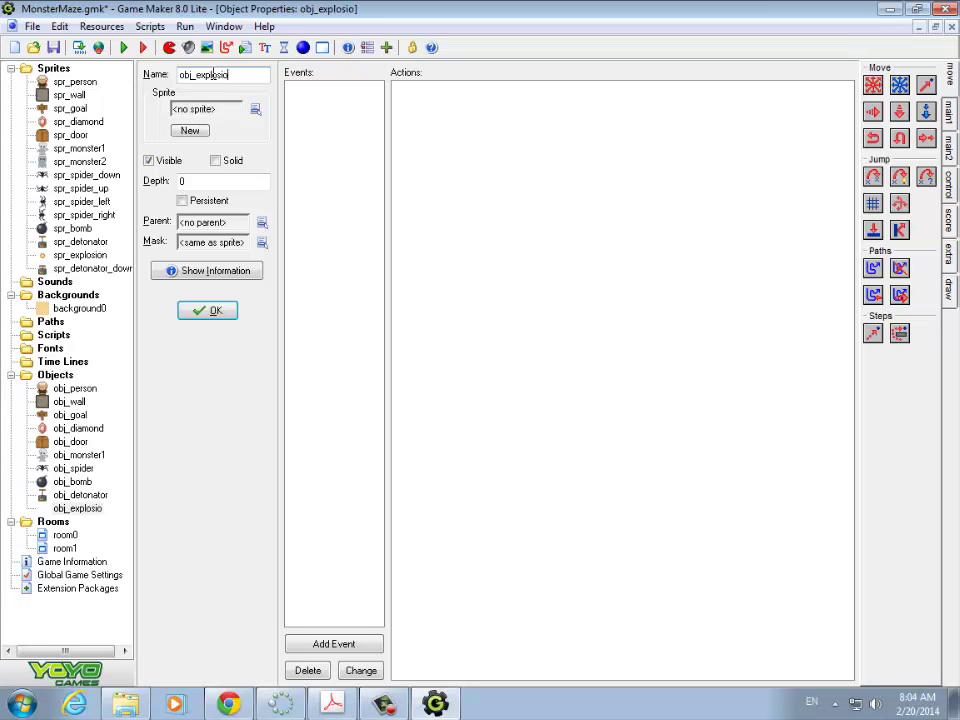
type("n")
left_click(256, 112)
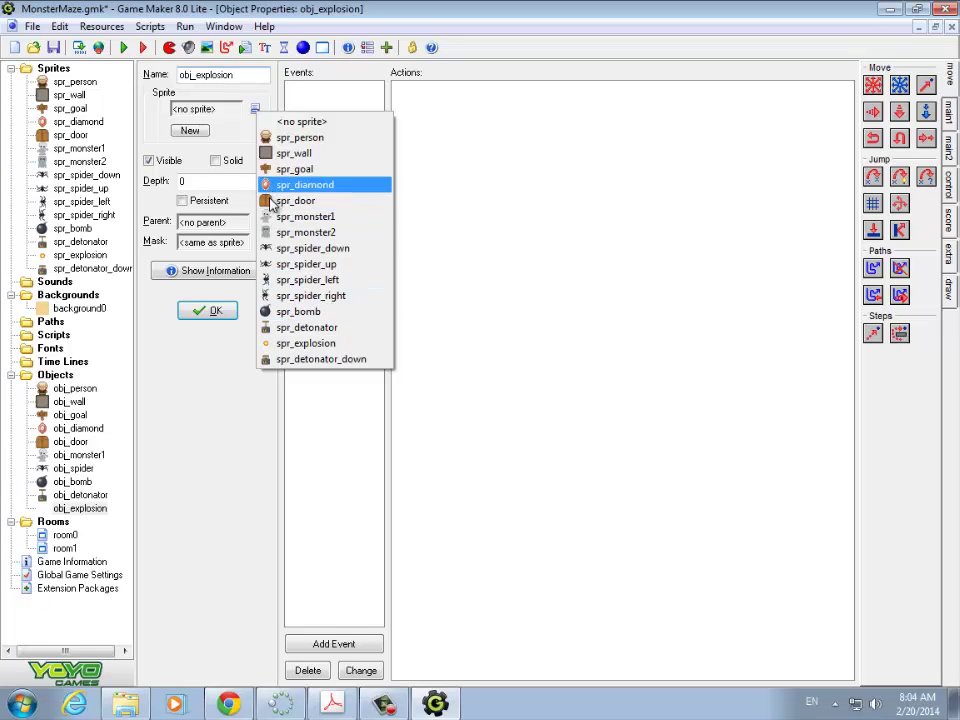
left_click(271, 343)
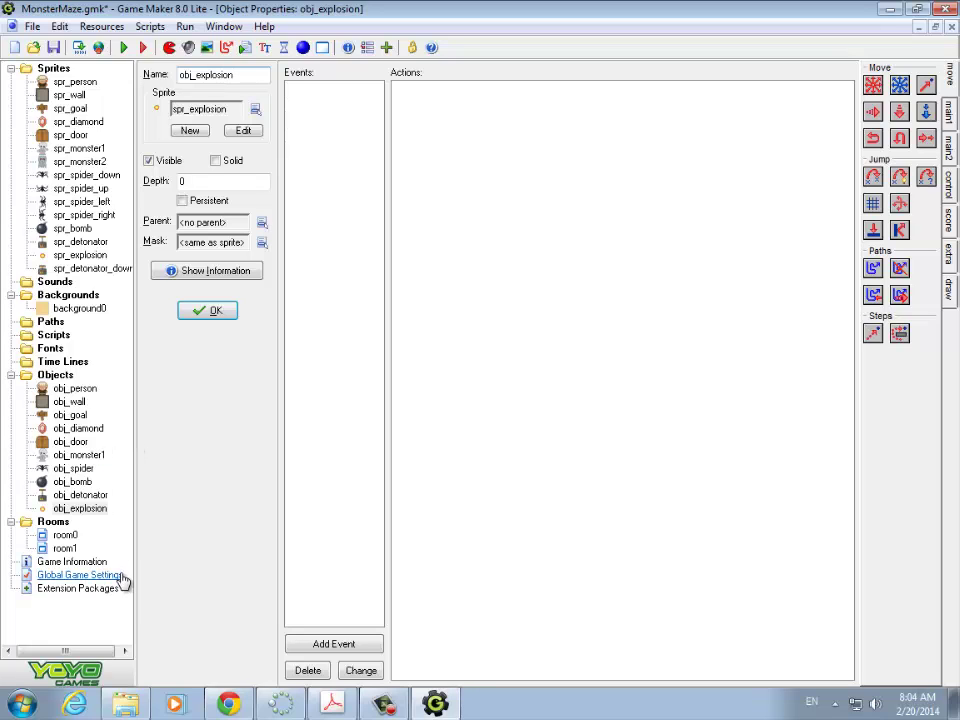
Place an obj_explosion instance in room0 at x 64, y 384, and test-run the game to check its animation.
double_click(64, 537)
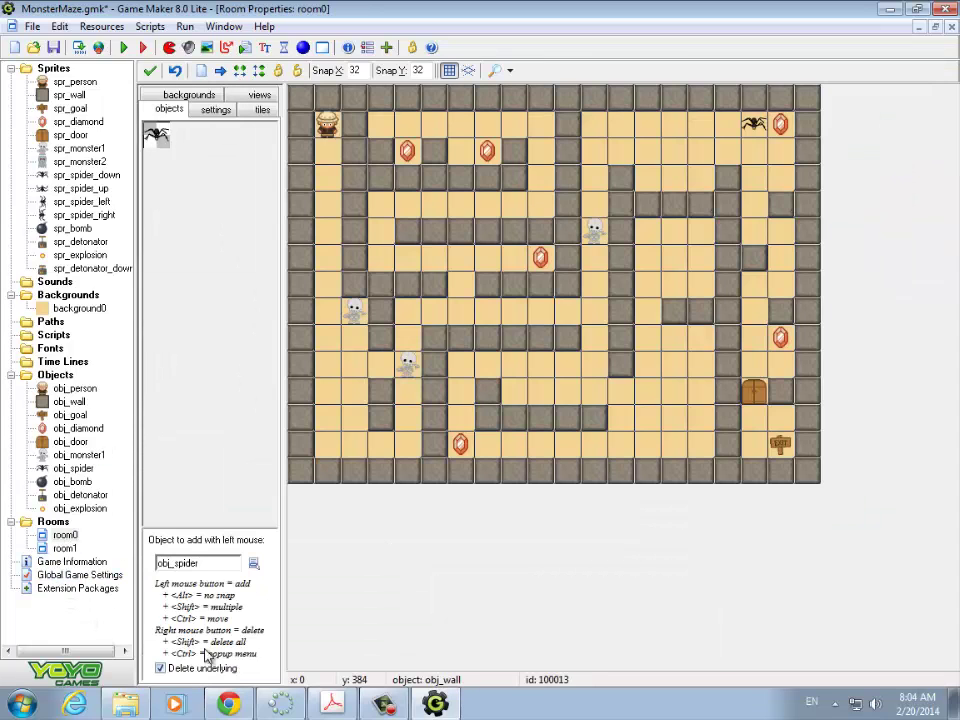
left_click(253, 565)
left_click(295, 559)
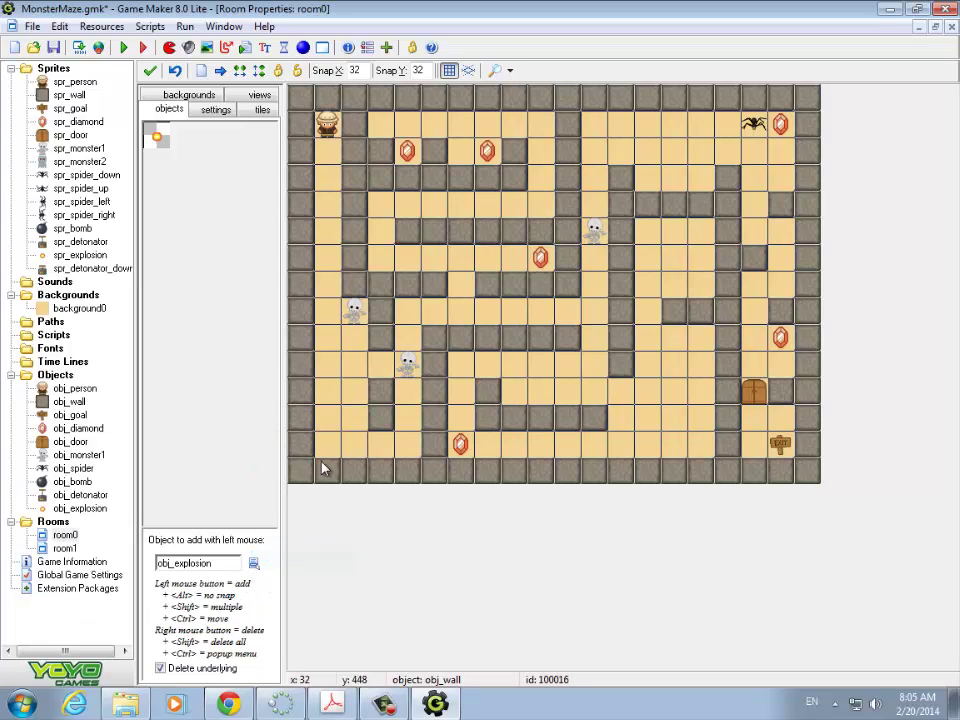
left_click(349, 424)
left_click(125, 49)
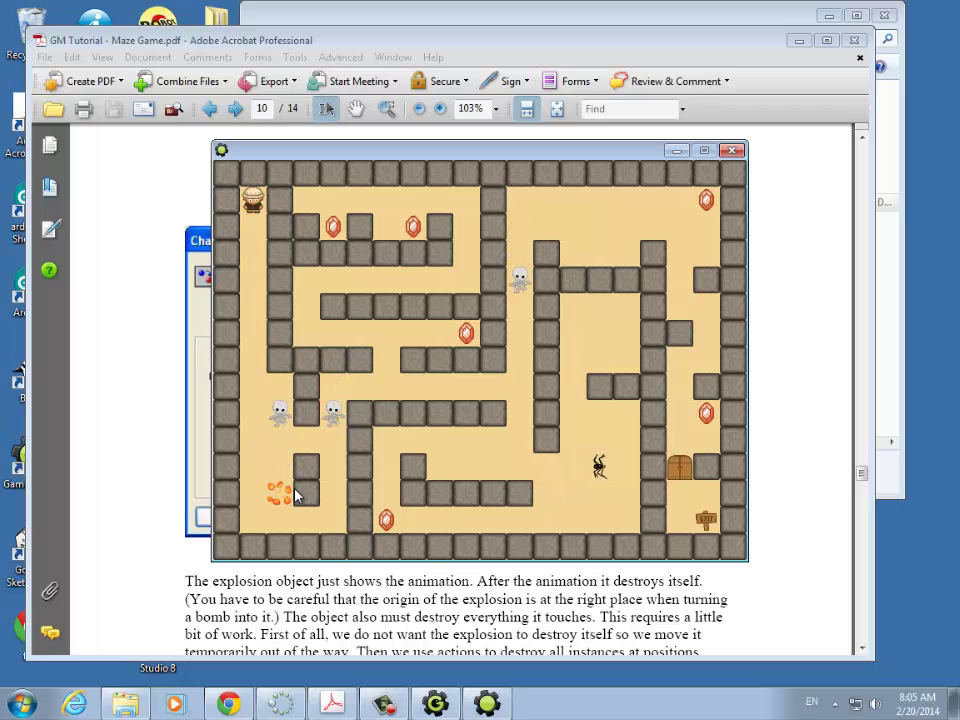
left_click(734, 151)
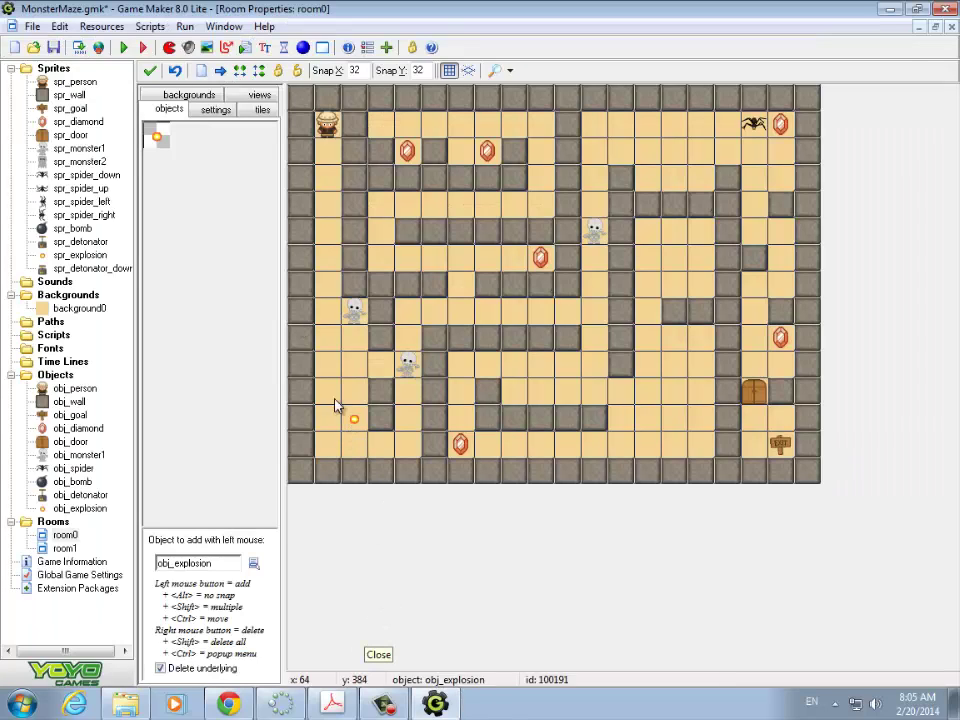
Add an Animation End event to obj_explosion with a Destroy Instance action applied to itself.
double_click(80, 508)
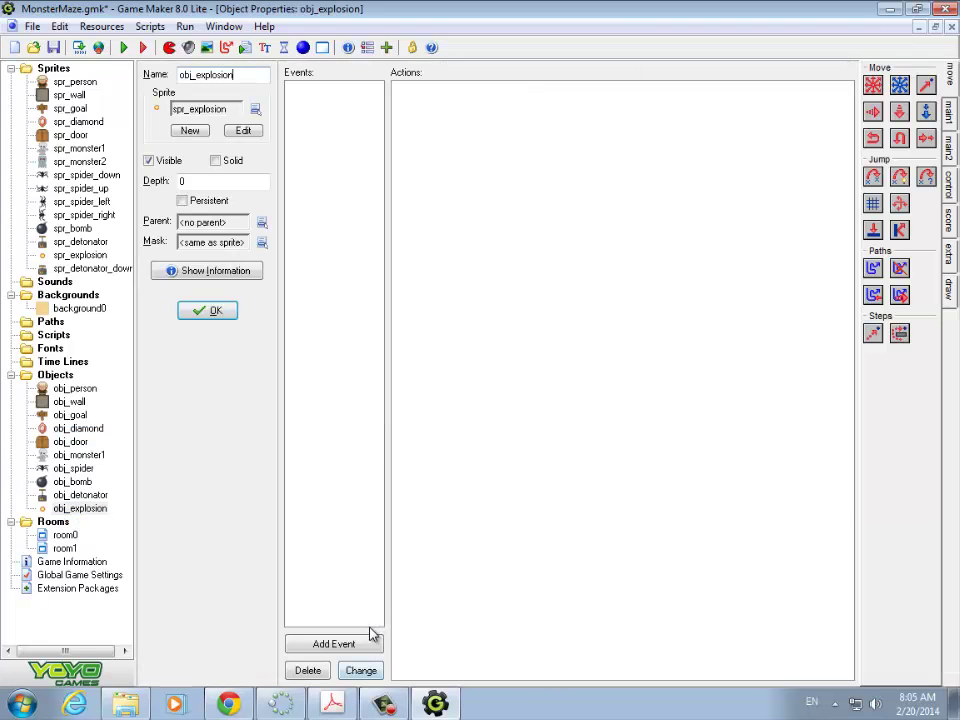
left_click(352, 648)
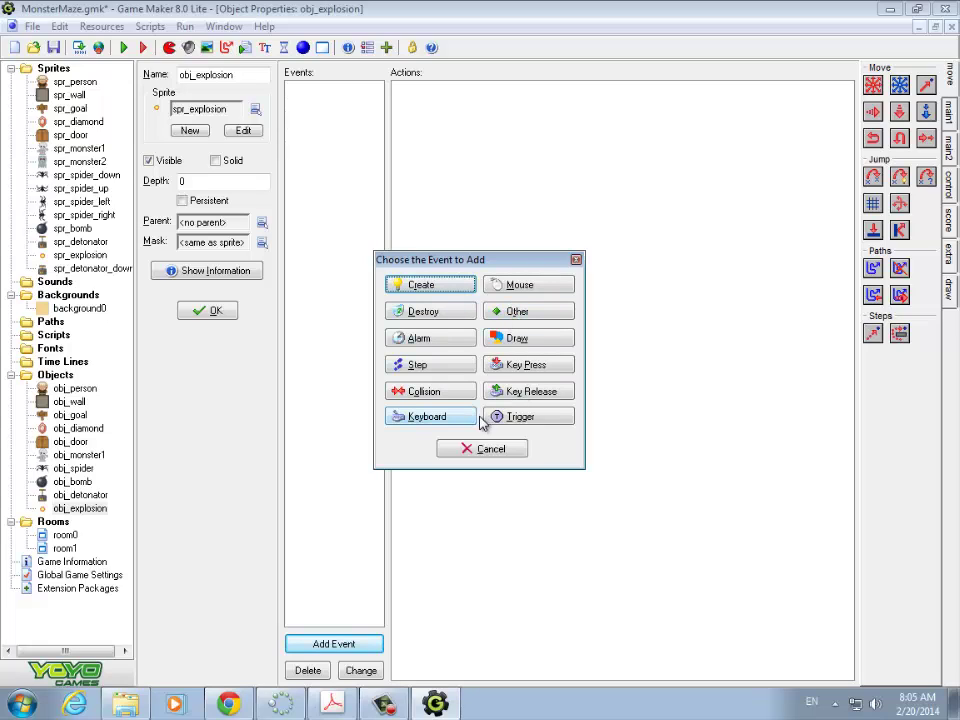
left_click(516, 312)
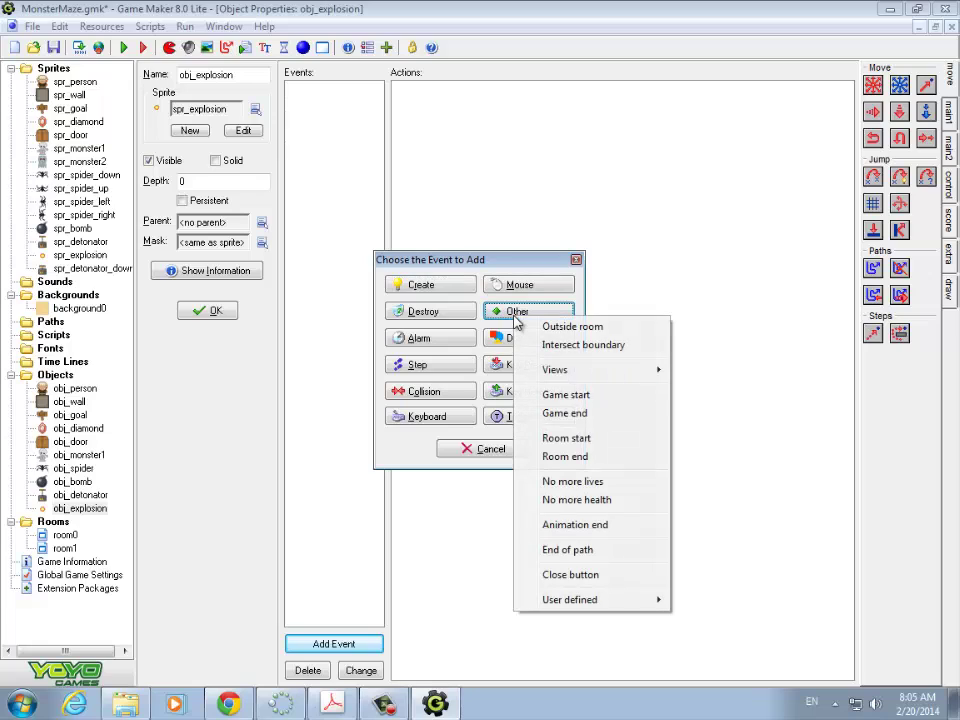
left_click(566, 525)
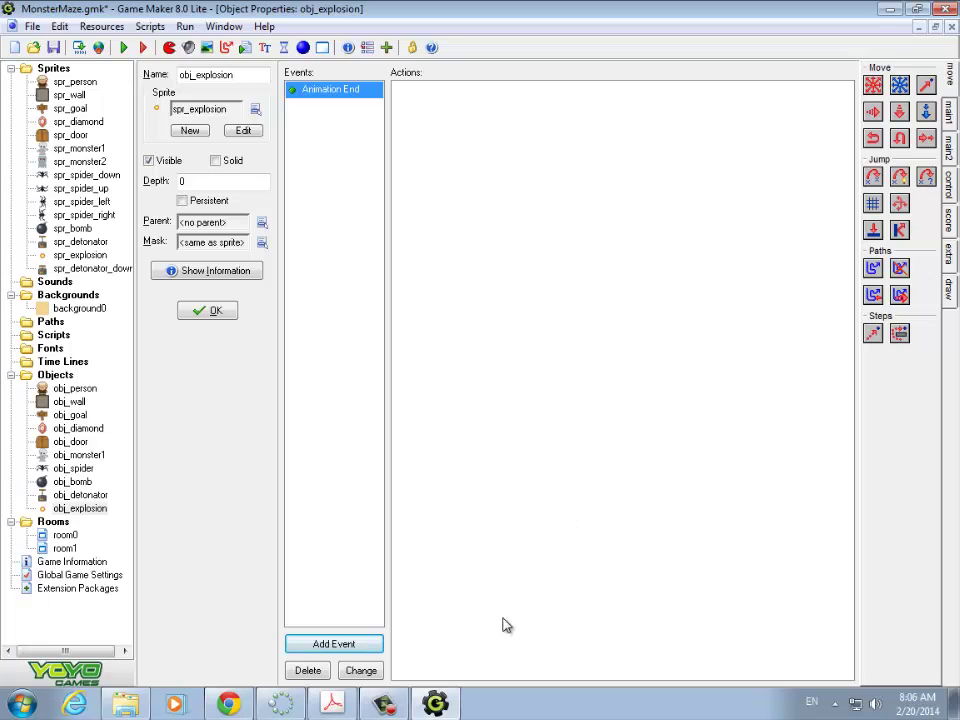
left_click(946, 118)
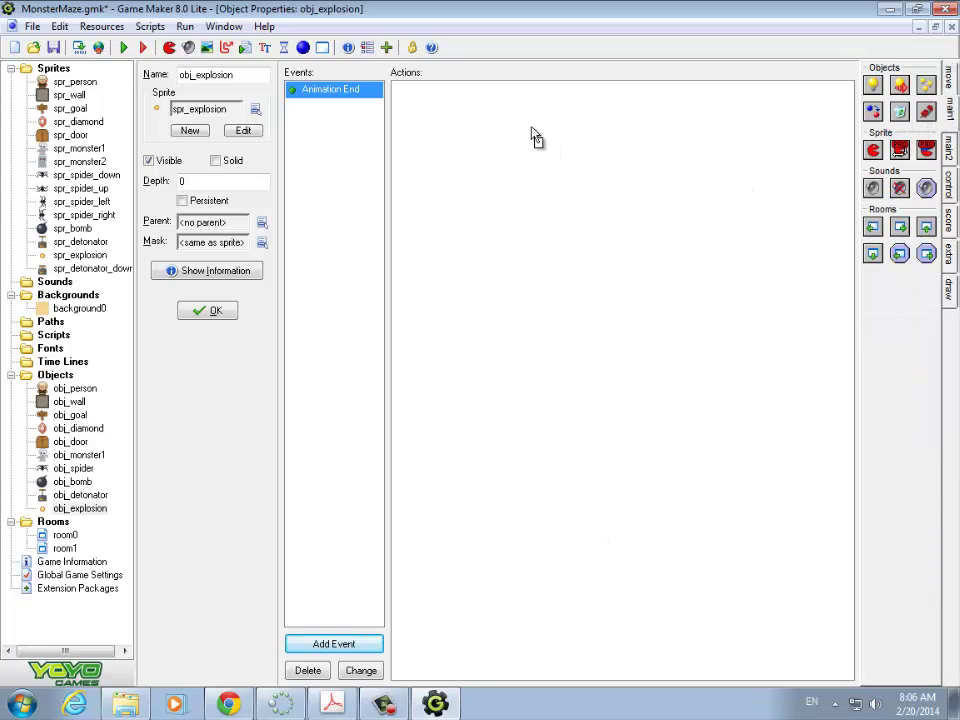
left_click_drag(535, 137, 501, 135)
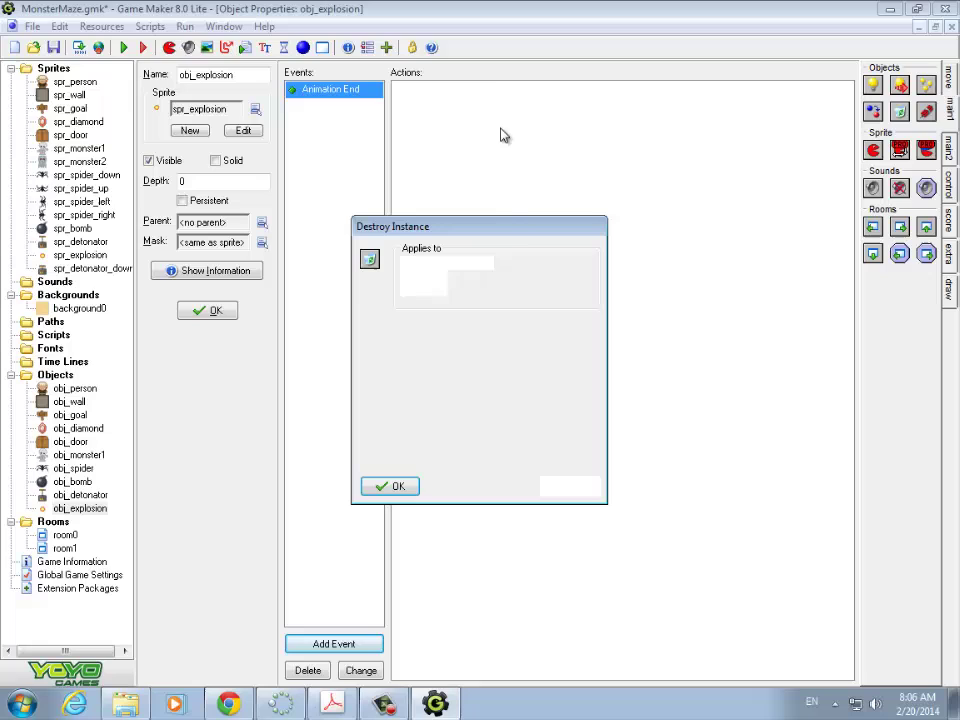
left_click(397, 487)
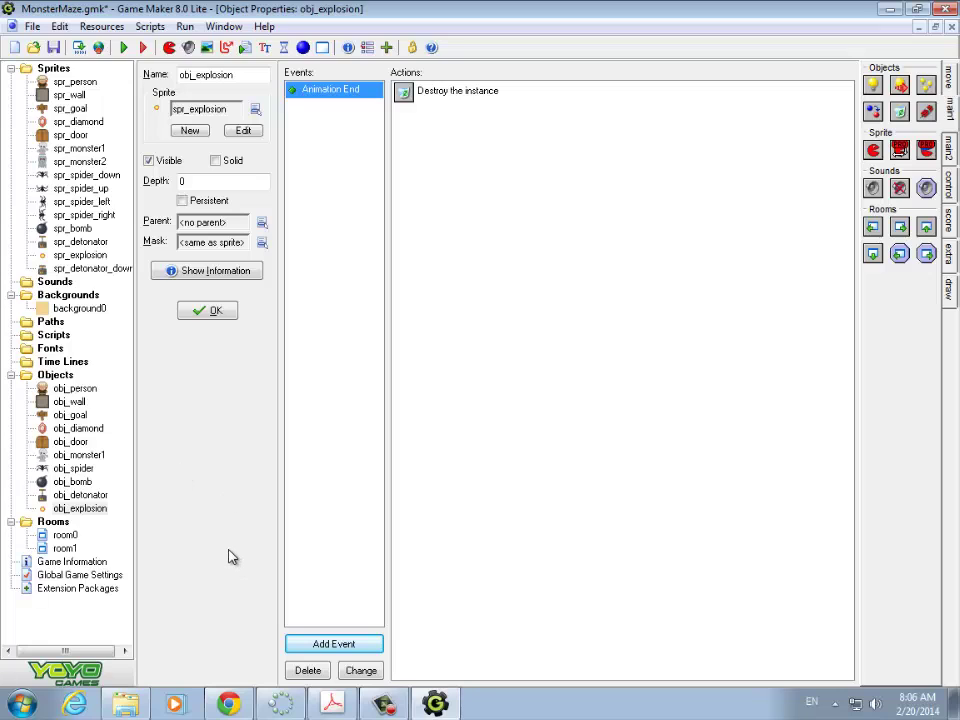
Add a collision event with obj_detonator to obj_person.
double_click(71, 396)
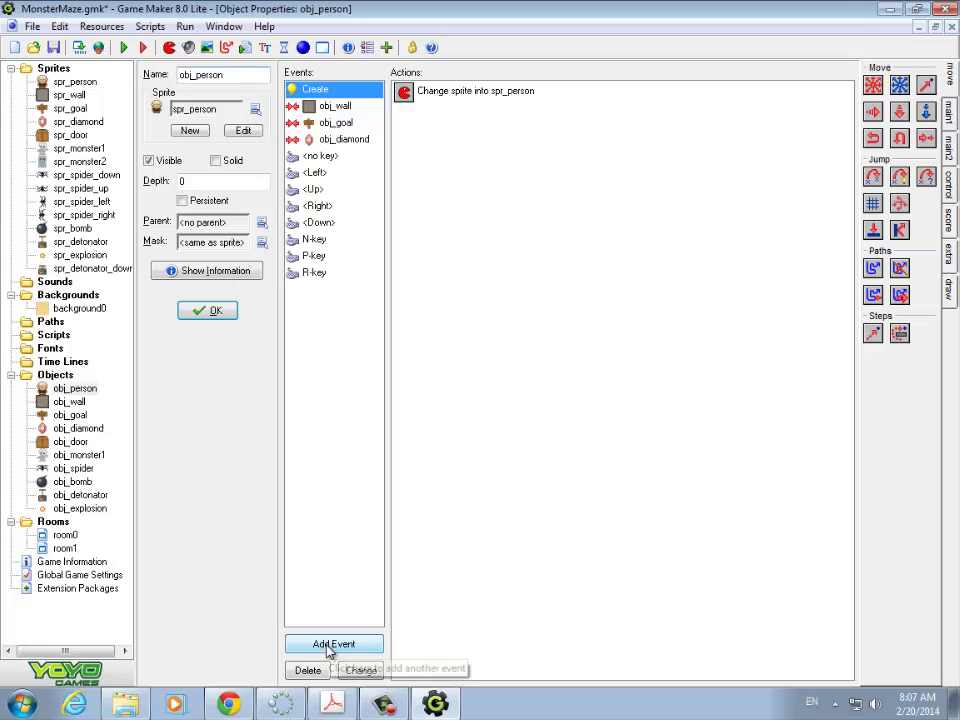
left_click(329, 645)
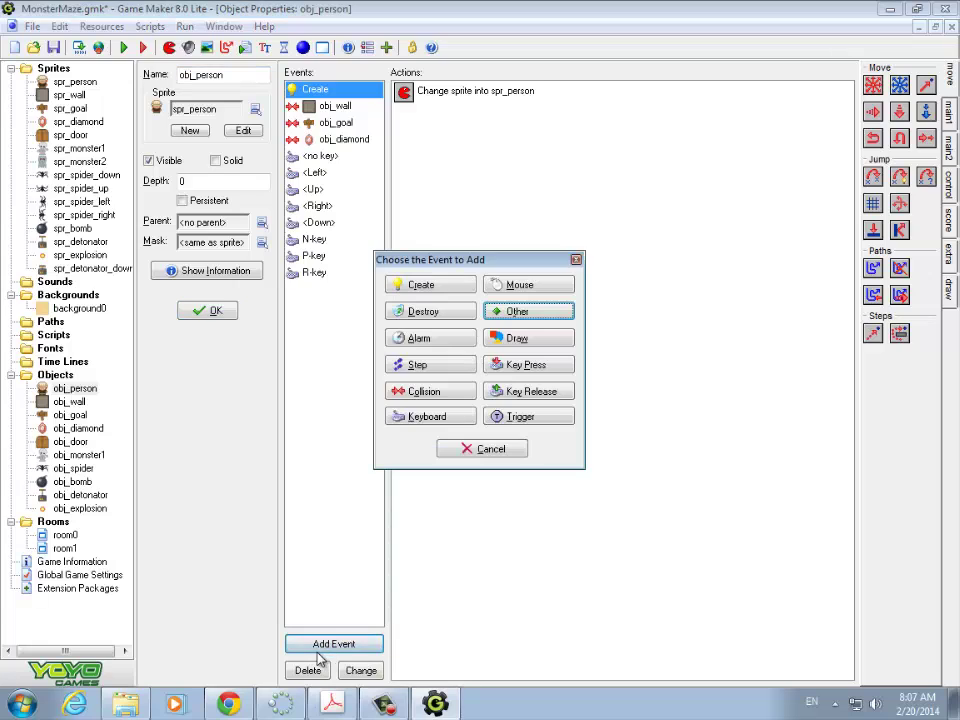
left_click(430, 392)
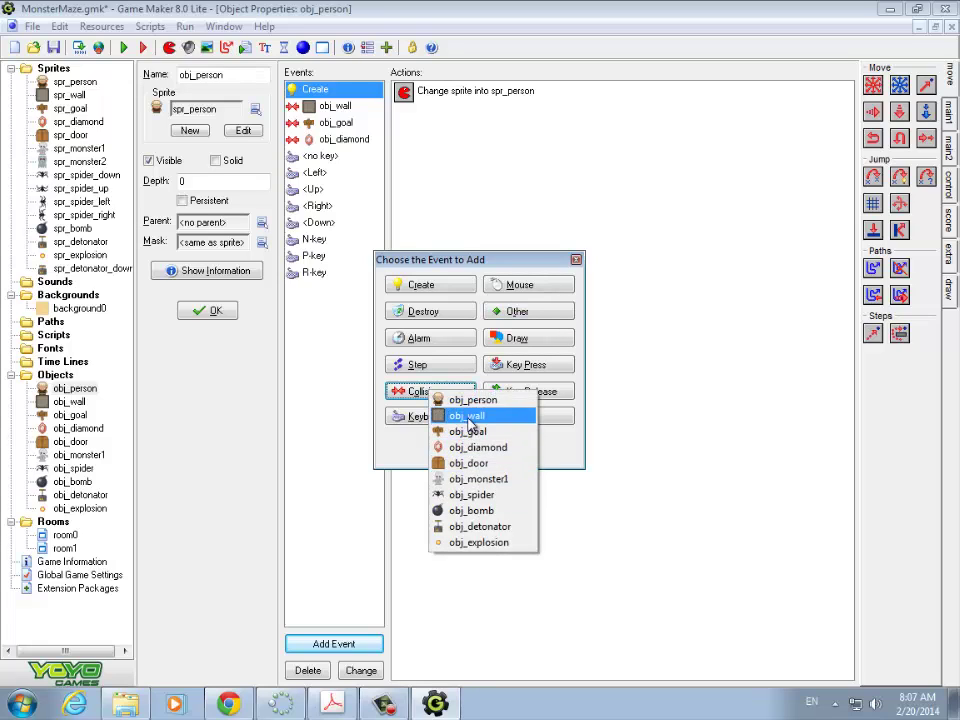
left_click(477, 529)
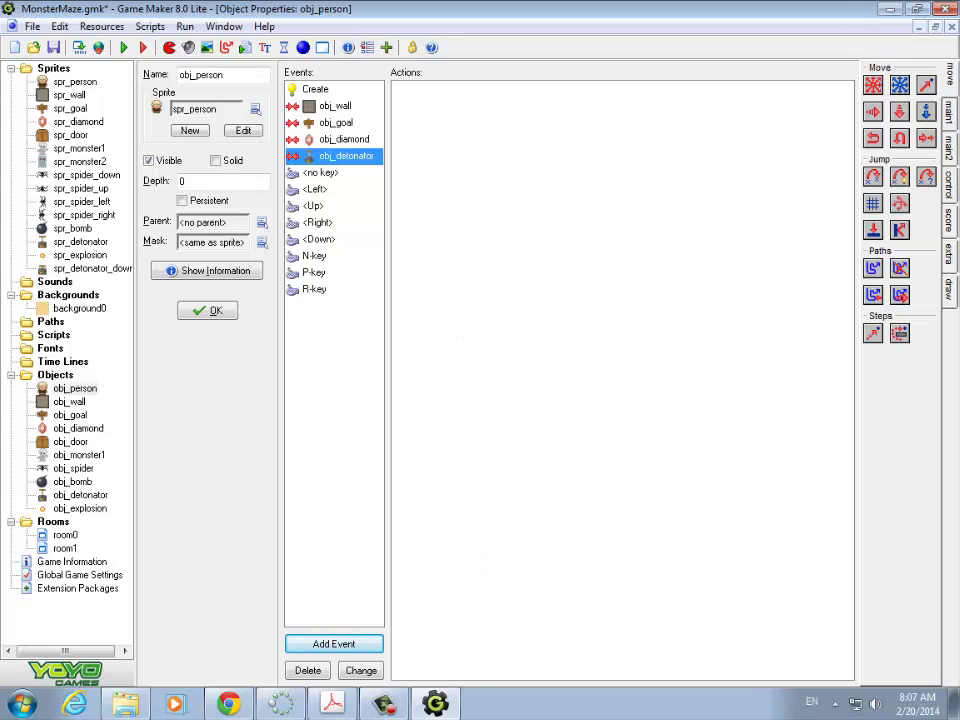
Add a Change Sprite action to obj_person's obj_detonator collision, applied to obj_detonator, with sprite spr_detonator_down, subimage 0 and speed 0.
left_click(950, 110)
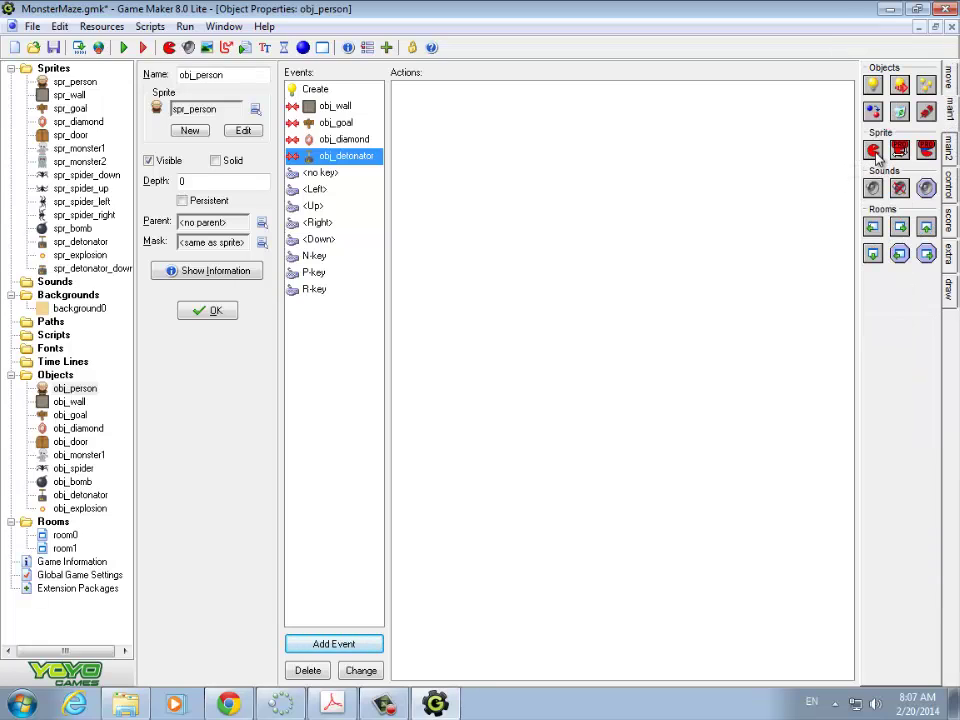
left_click_drag(717, 165, 401, 118)
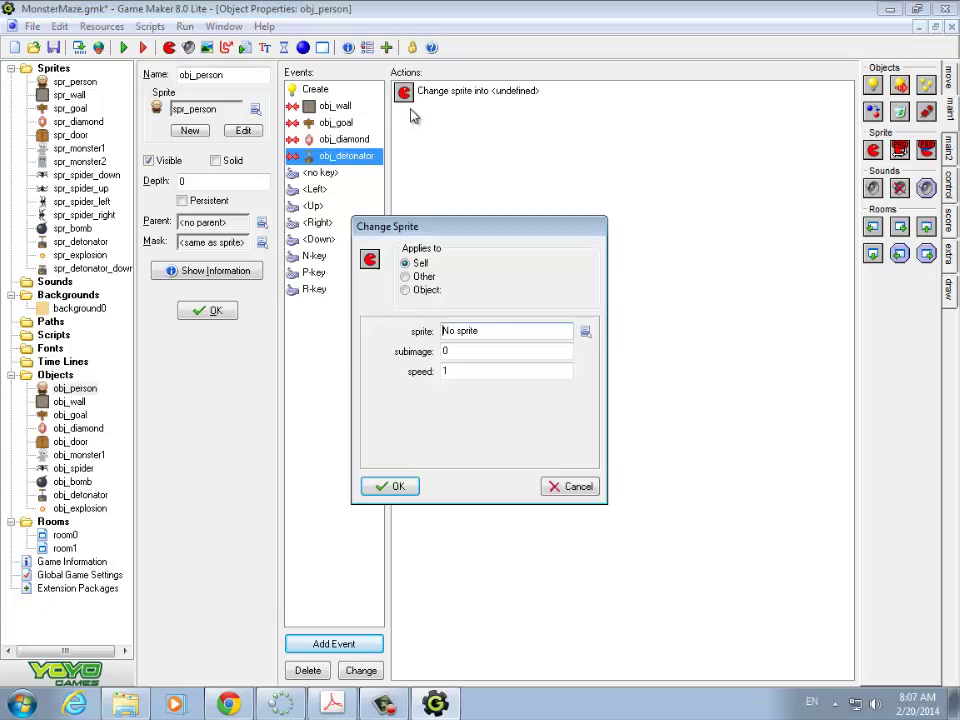
left_click(586, 336)
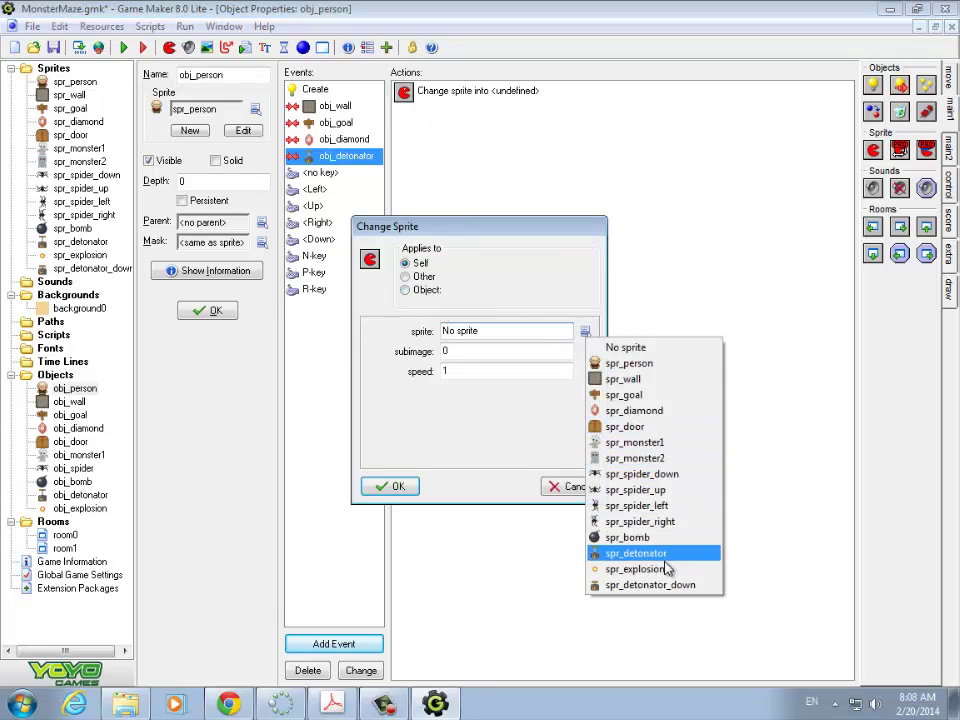
left_click(675, 588)
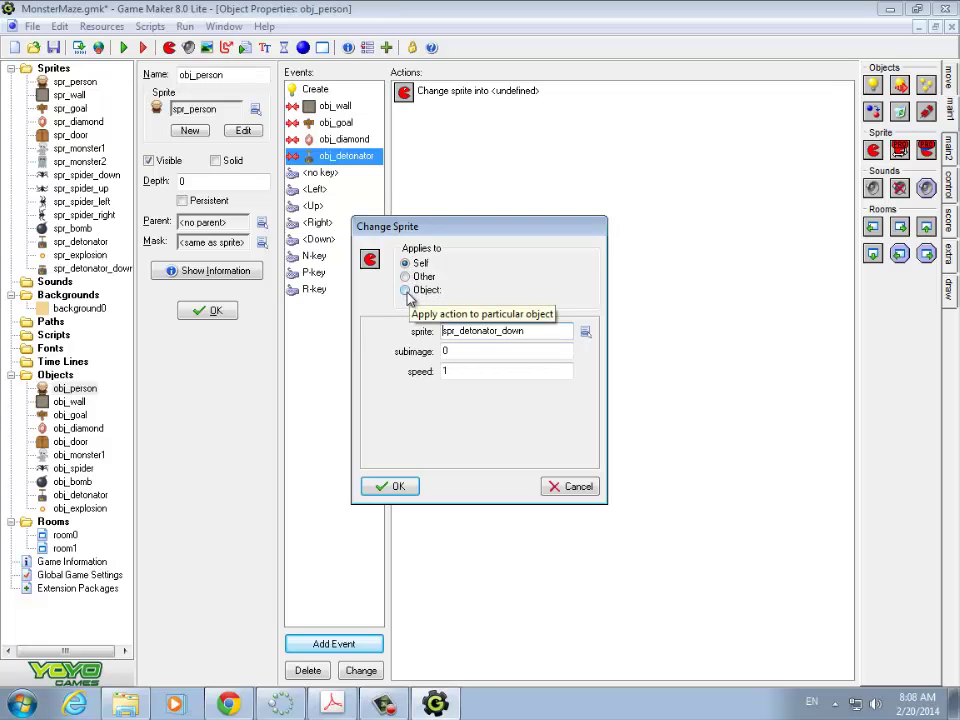
left_click(406, 291)
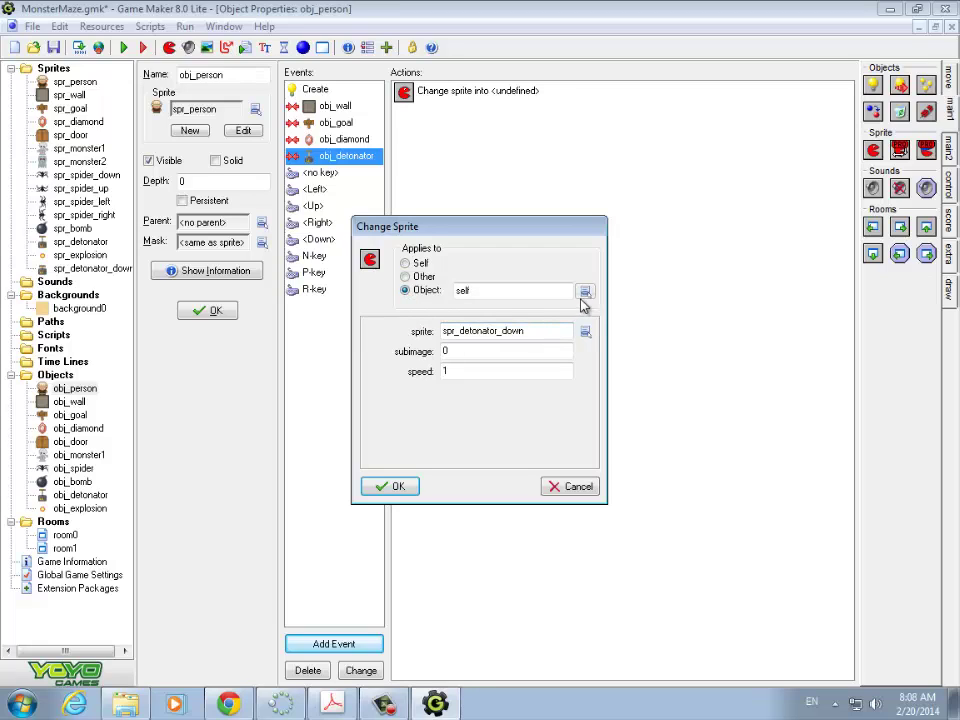
left_click(584, 292)
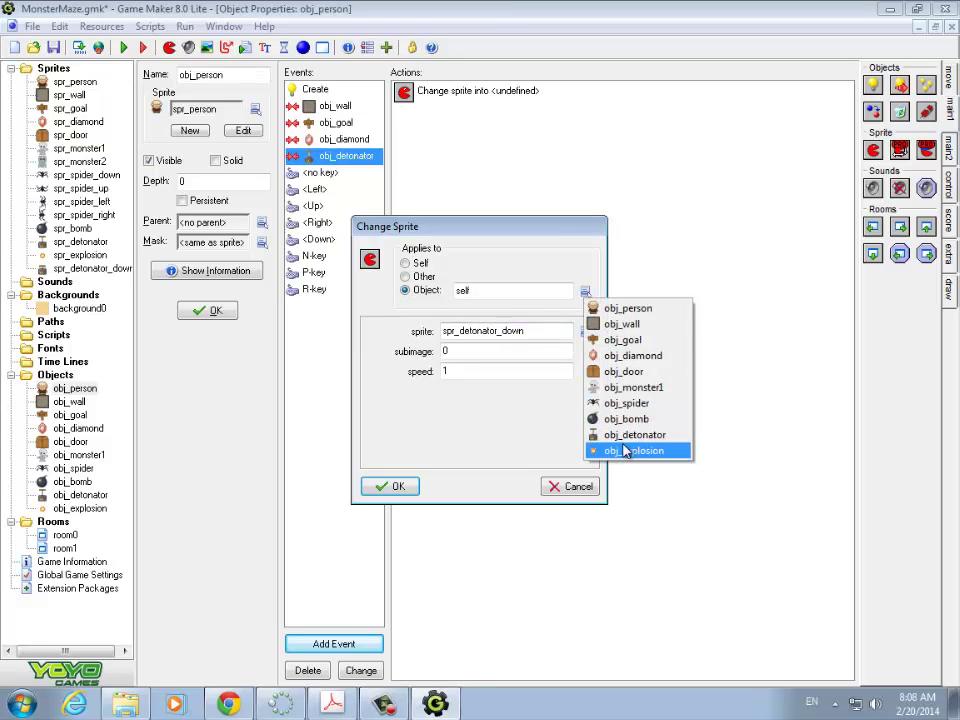
left_click(630, 435)
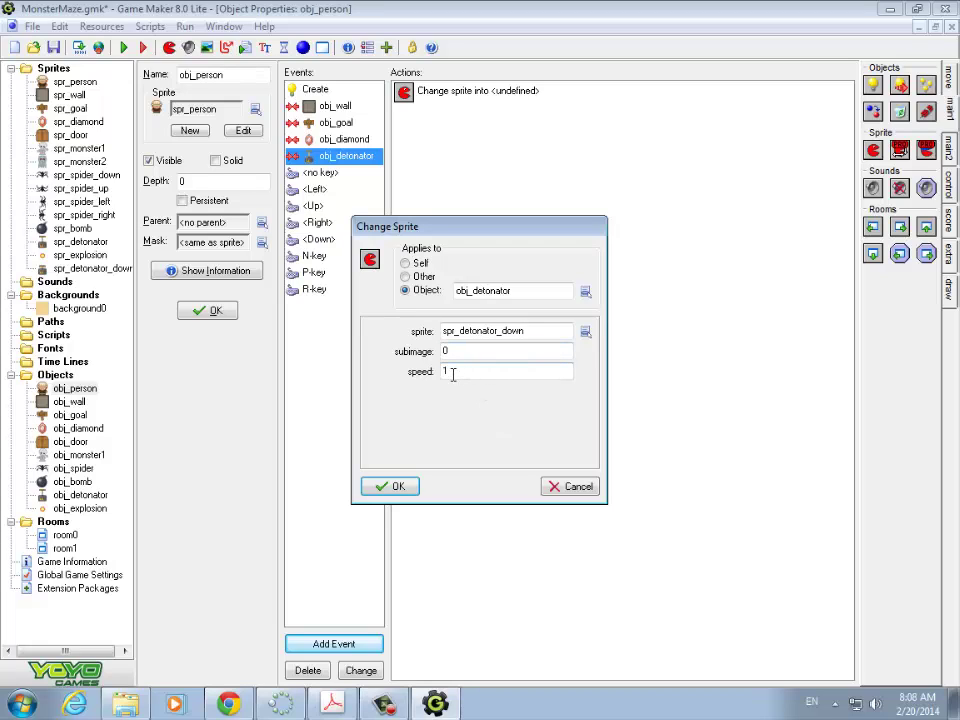
left_click_drag(448, 373, 440, 373)
type("0")
left_click(397, 488)
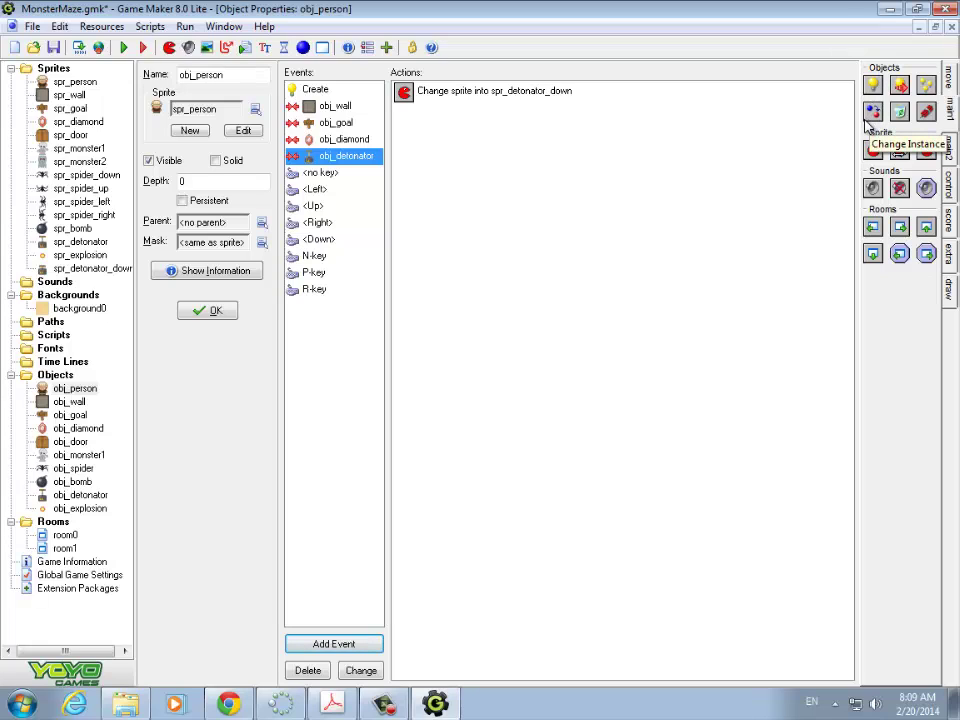
Add a Change Instance action that changes obj_bomb into obj_explosion, set its perform events option, and briefly test-run the game.
left_click_drag(872, 115, 500, 180)
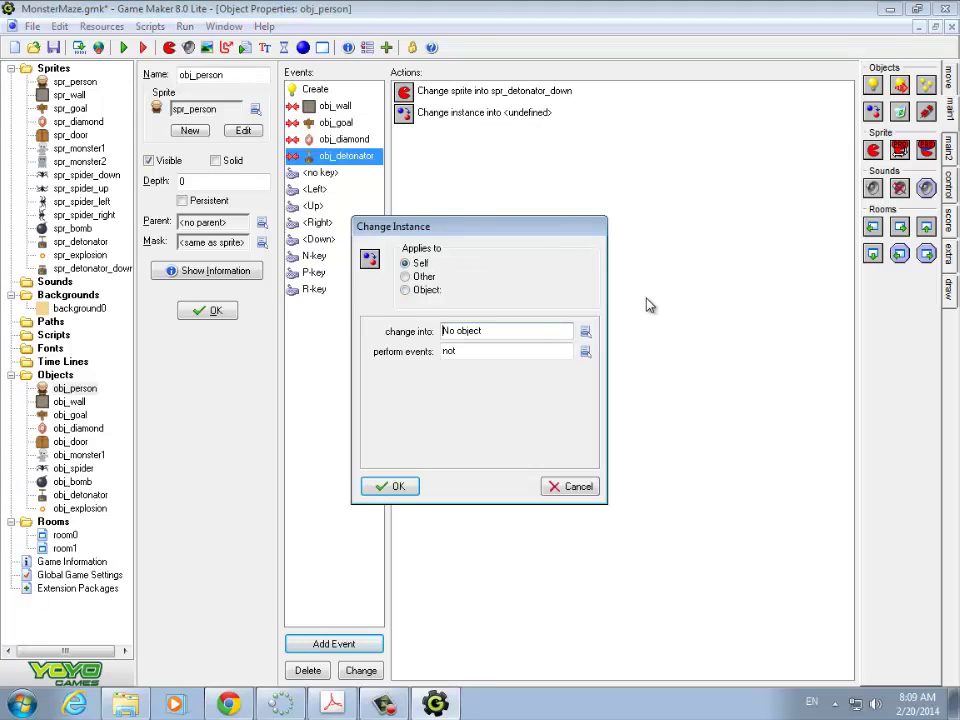
left_click(405, 290)
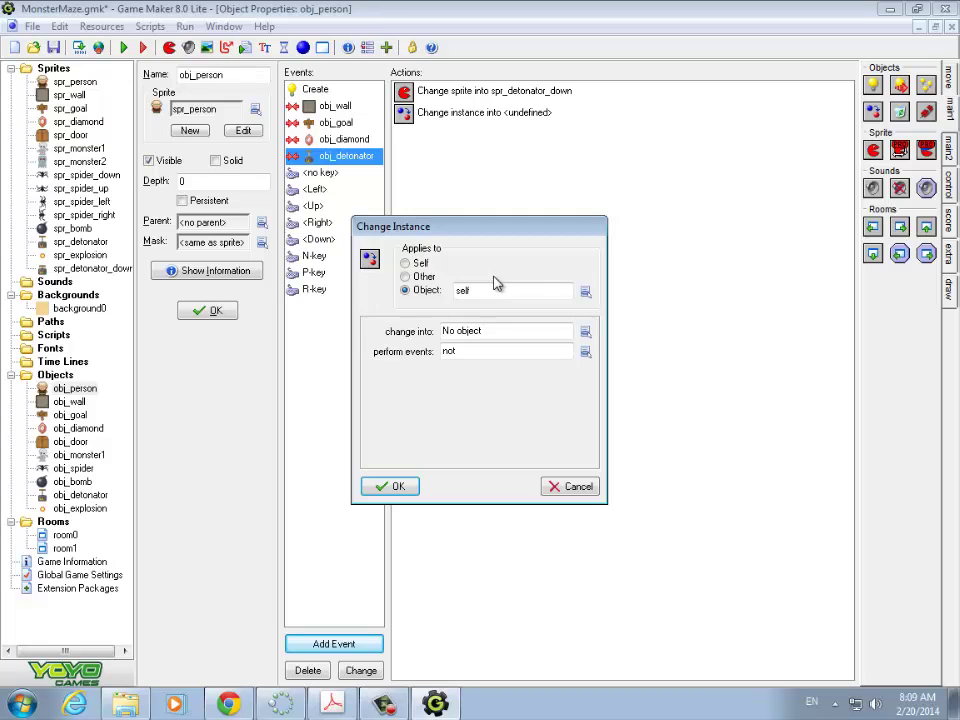
left_click(589, 293)
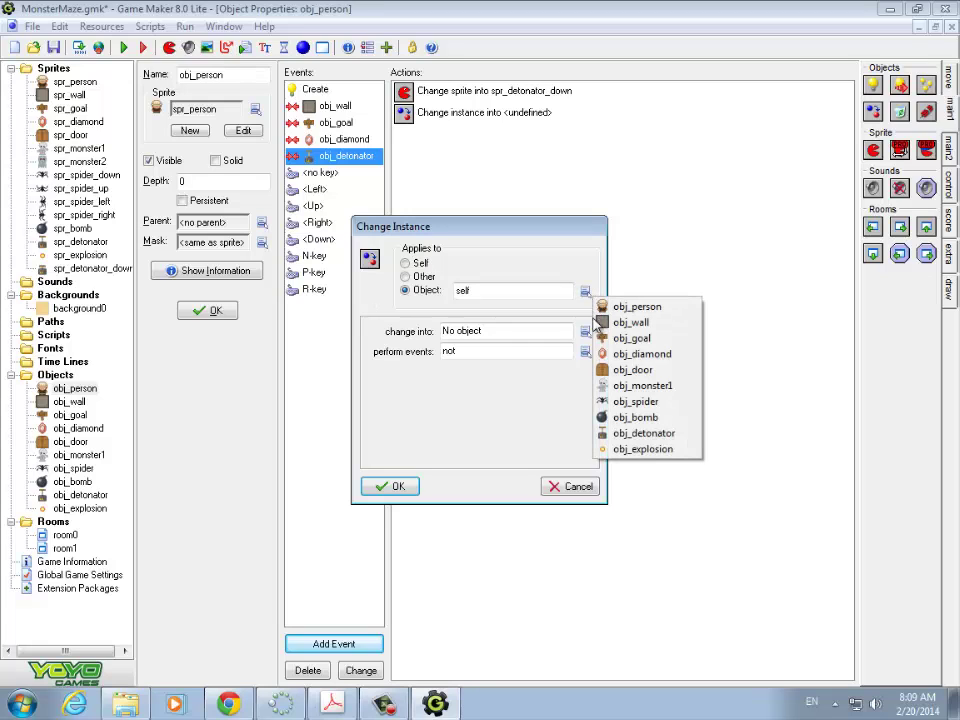
left_click(625, 419)
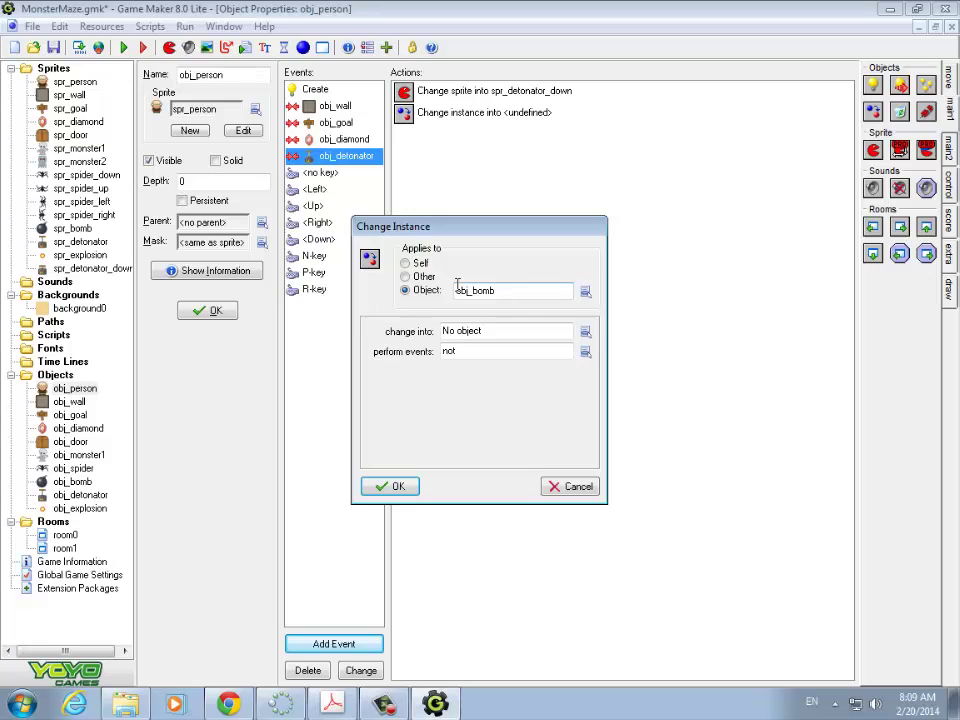
left_click(585, 332)
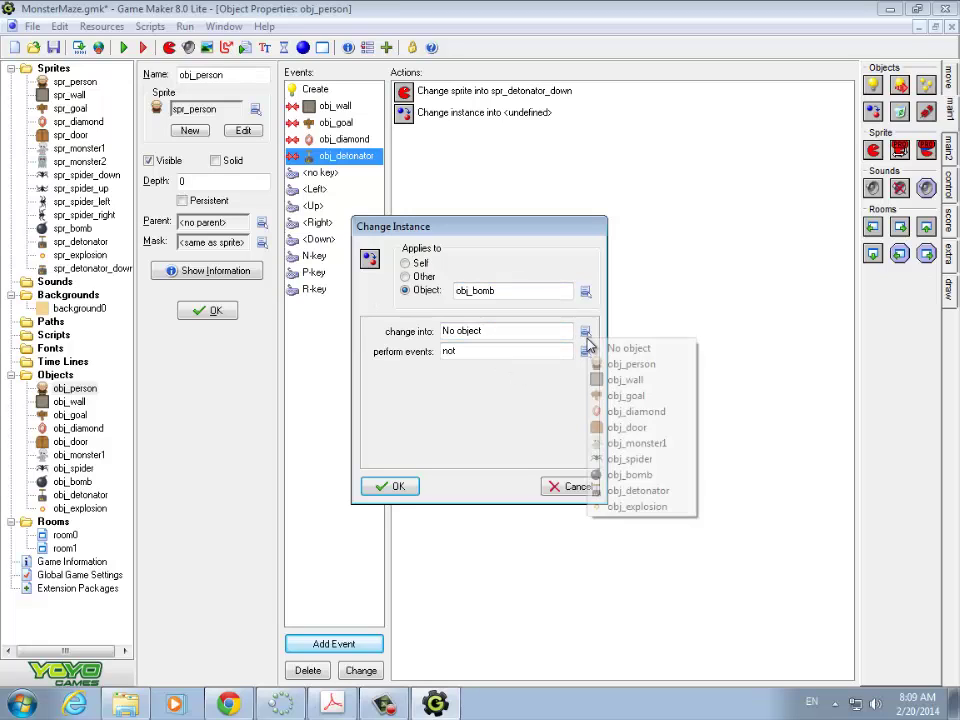
left_click(610, 507)
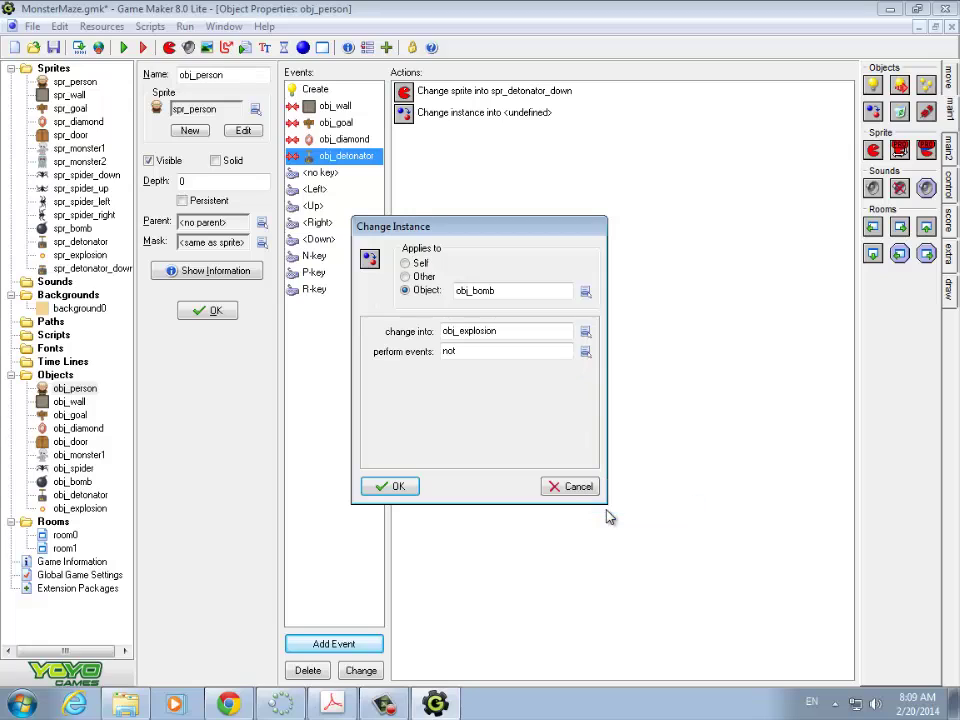
left_click(585, 352)
left_click(622, 389)
left_click(397, 486)
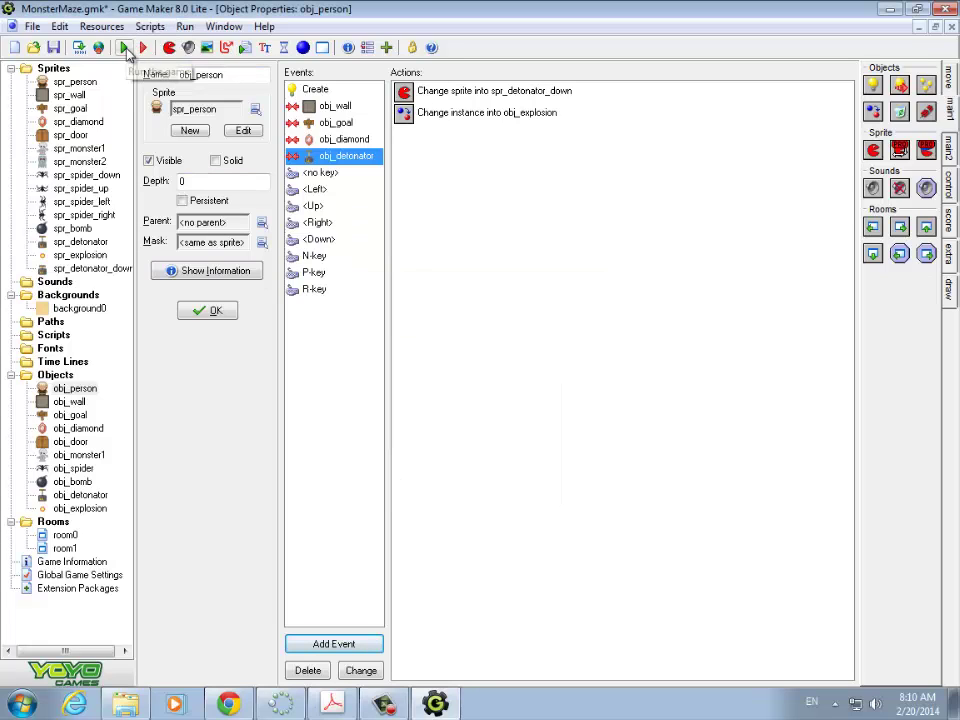
left_click(125, 47)
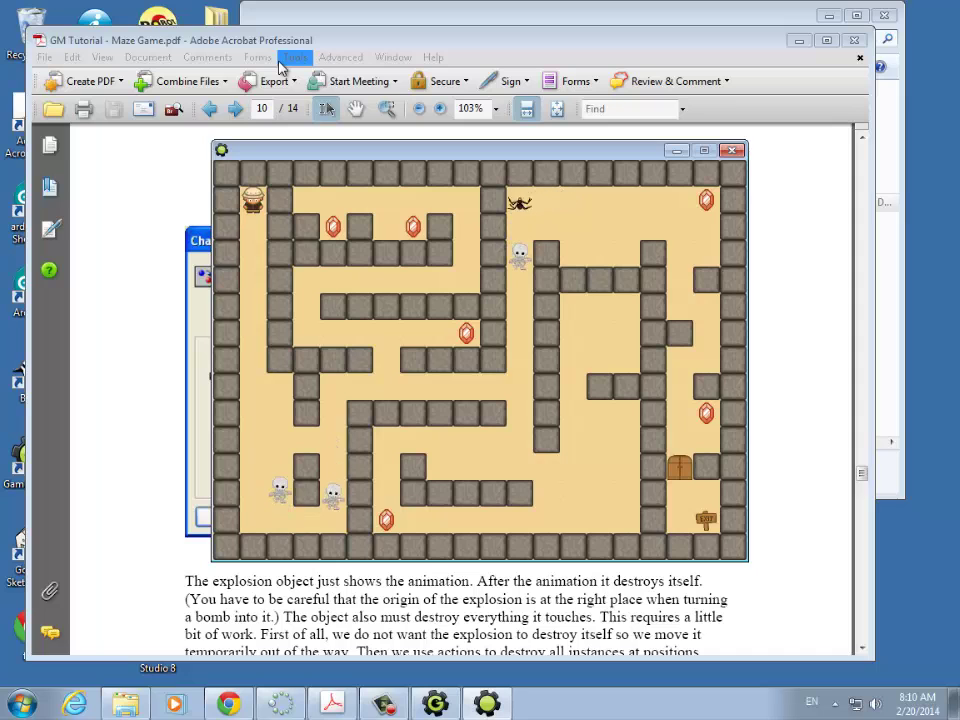
key("Escape")
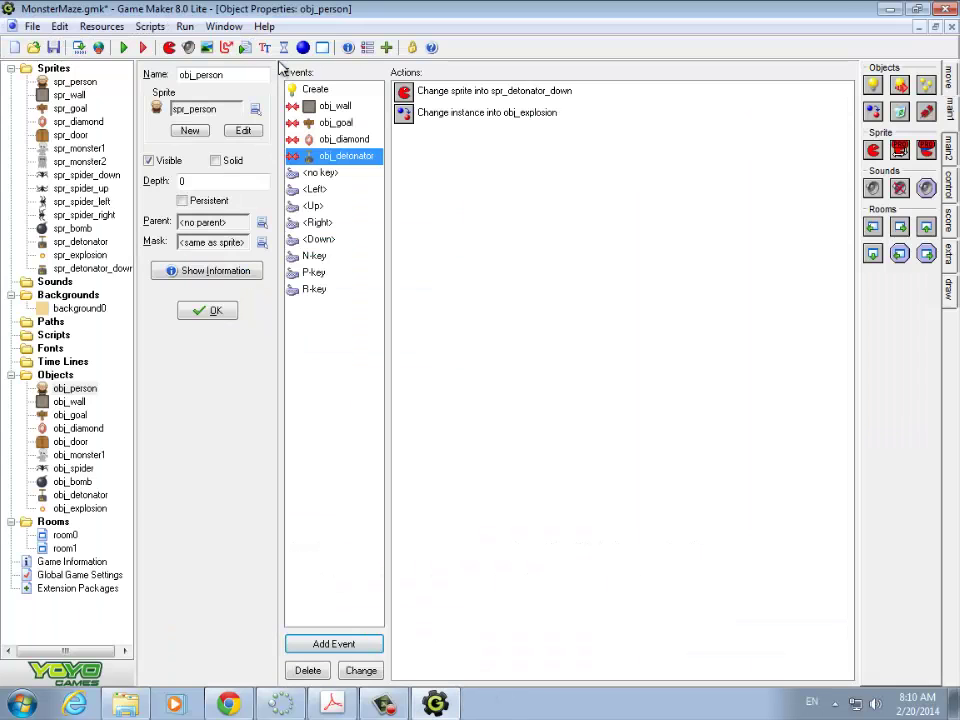
In room0, delete the obj_explosion instance and place obj_detonator in the maze's lower-left corner, upper corridor's dead end and right-centre alcove.
double_click(64, 536)
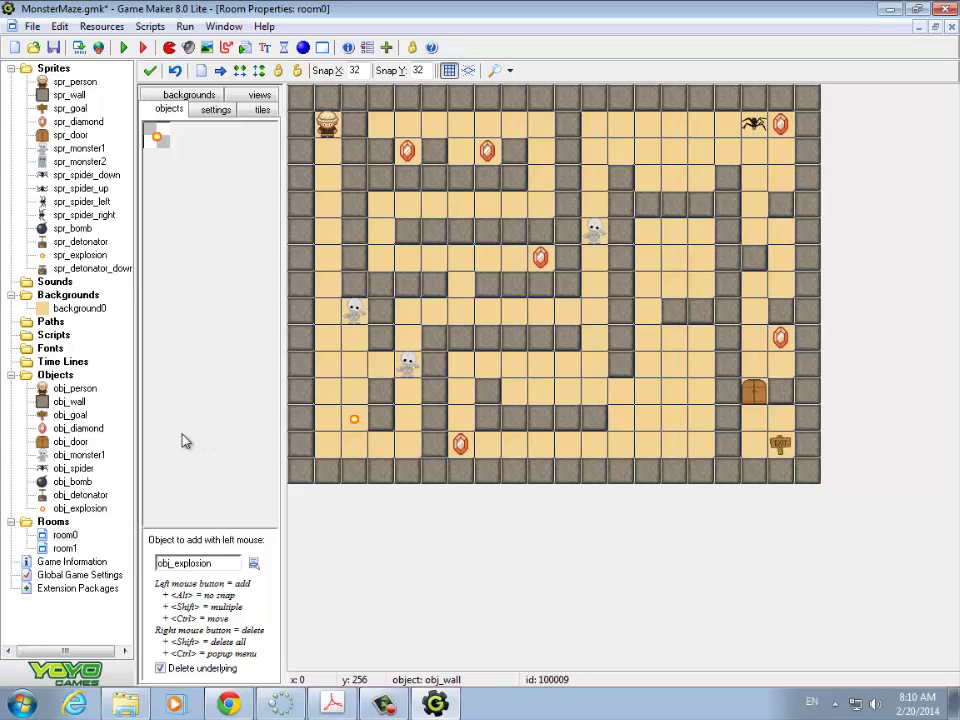
right_click(354, 419)
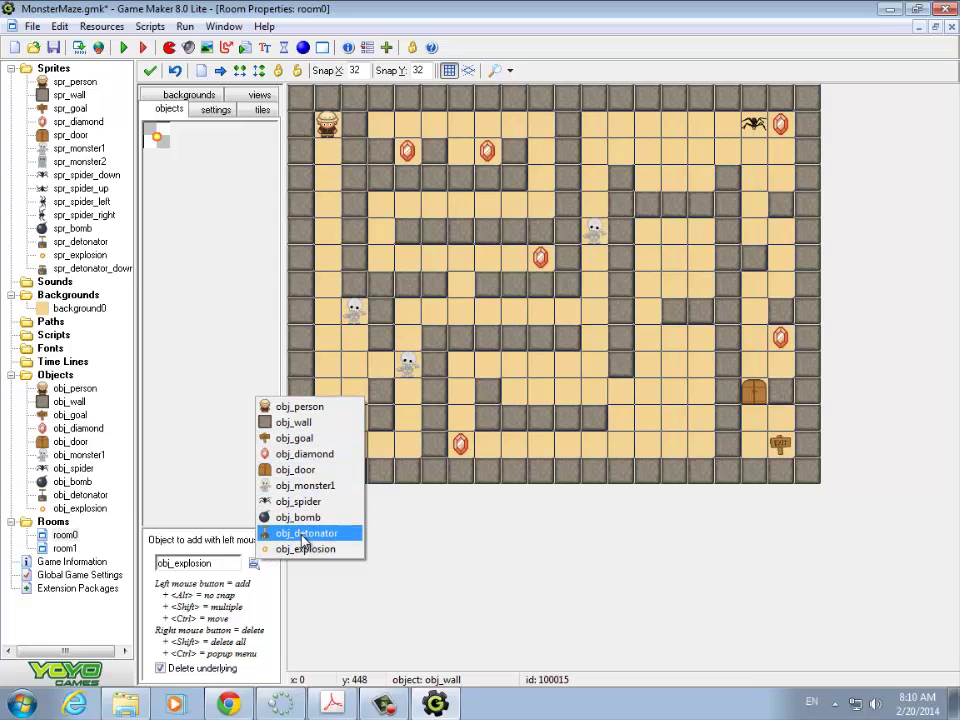
left_click(306, 533)
left_click(320, 447)
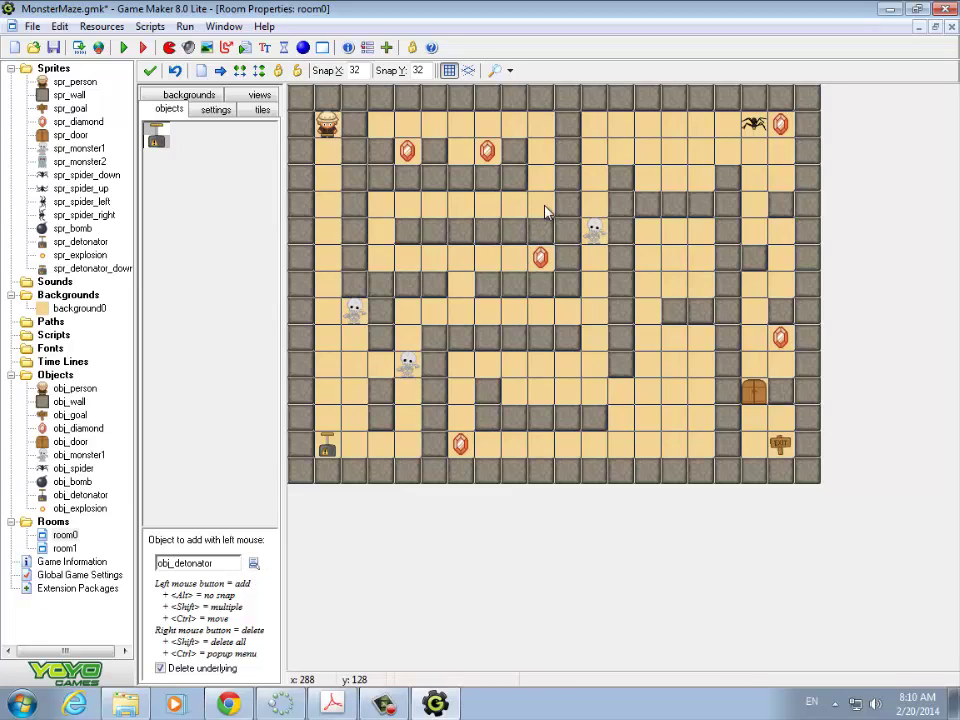
left_click(543, 133)
left_click(700, 287)
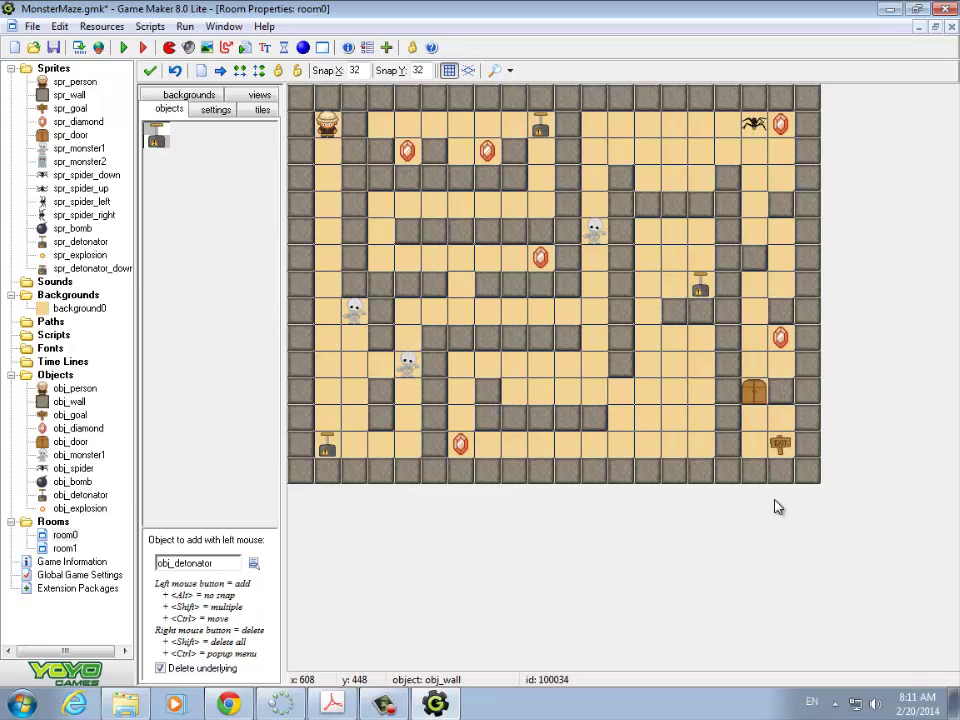
Place five obj_bomb instances in room0: beside the lower-left monster, above the door, at x 416, y 96, and in the upper-left and lower-centre corridors.
left_click(256, 568)
left_click(296, 518)
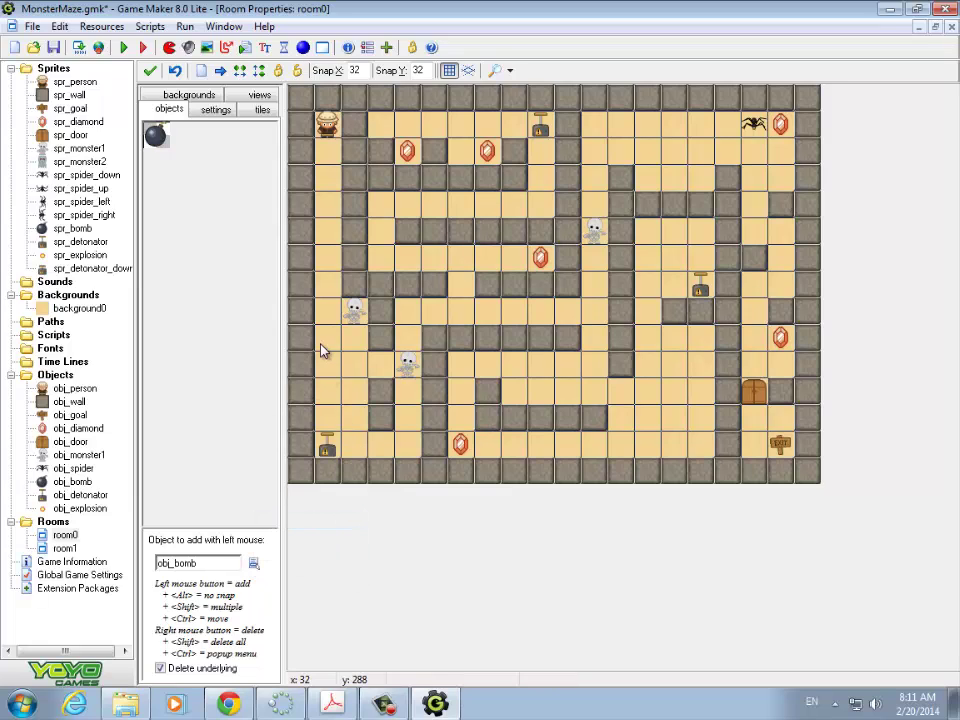
left_click(354, 364)
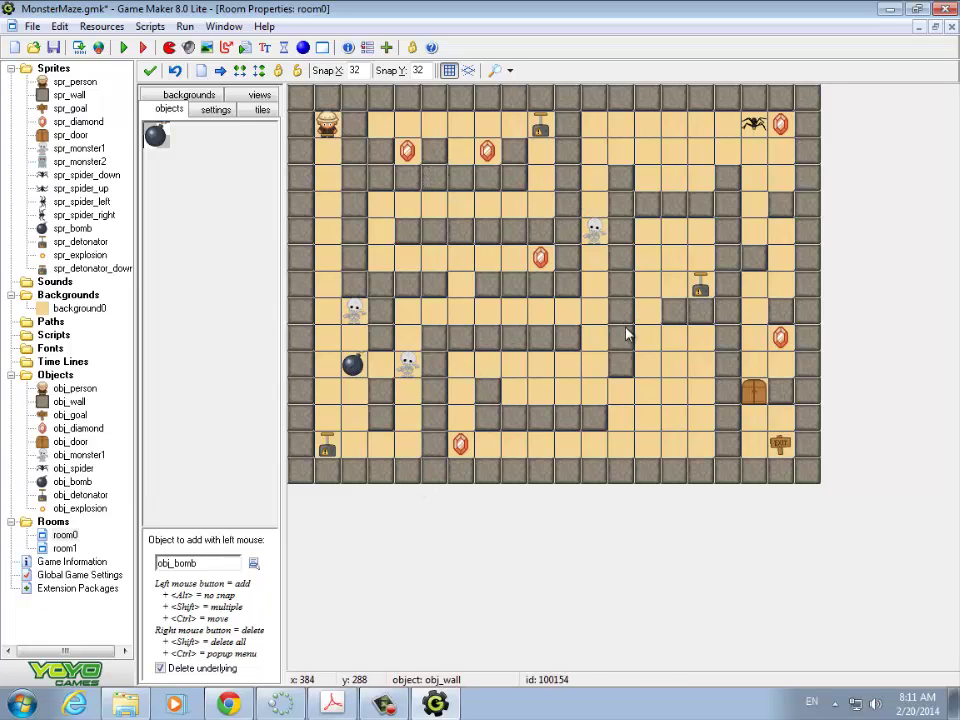
left_click(755, 367)
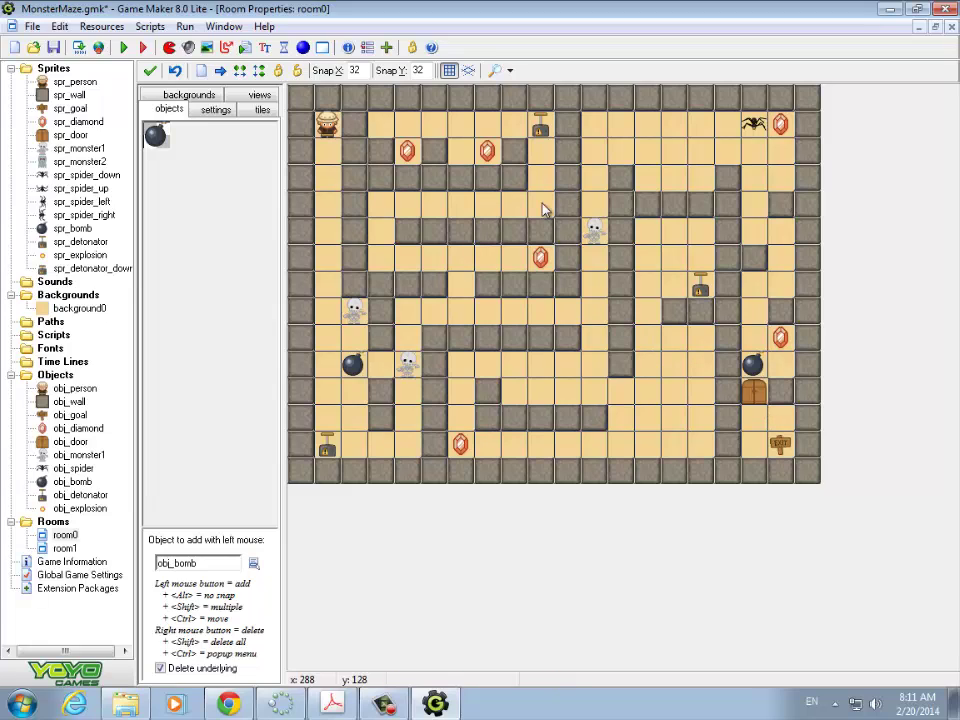
left_click(645, 178)
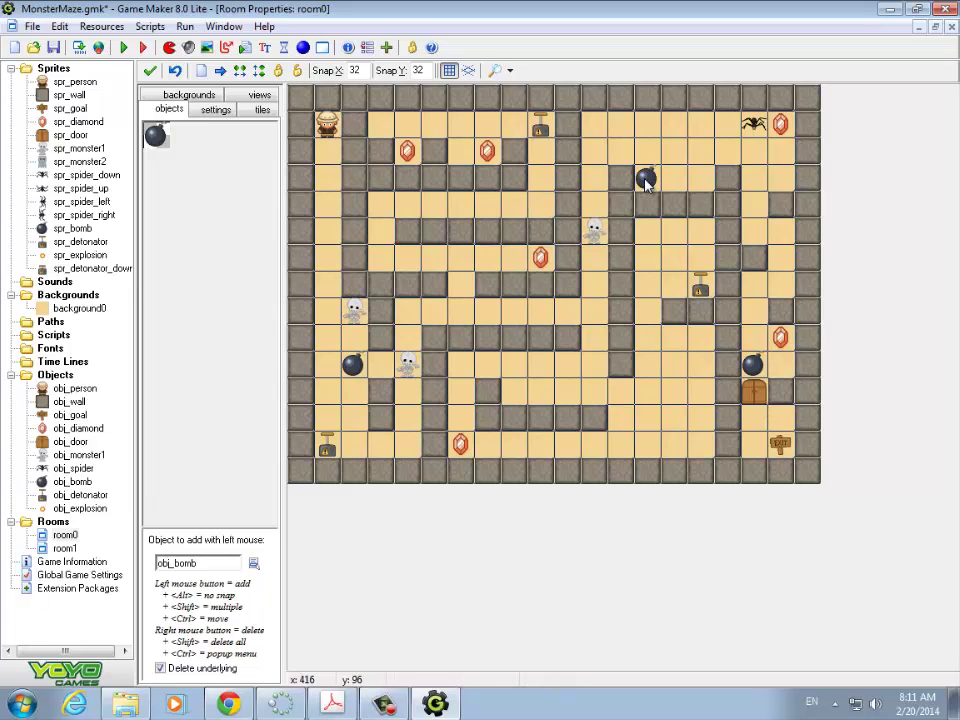
left_click(462, 217)
left_click(488, 369)
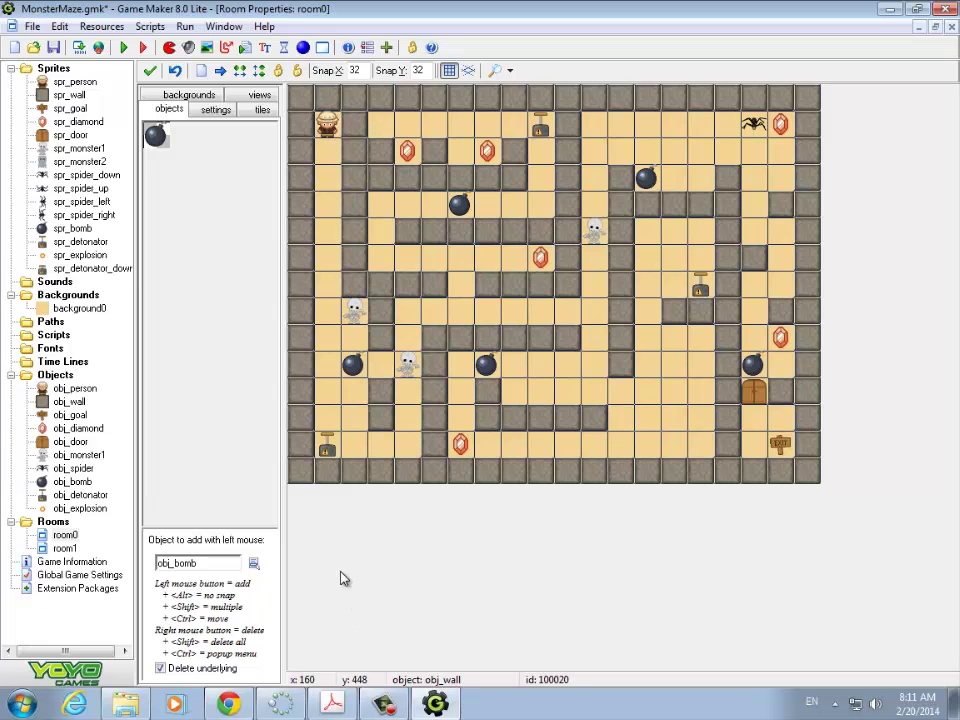
Test-run the game, walk the person onto and off the lower-left detonator to check the explosions, and close the game.
left_click(124, 47)
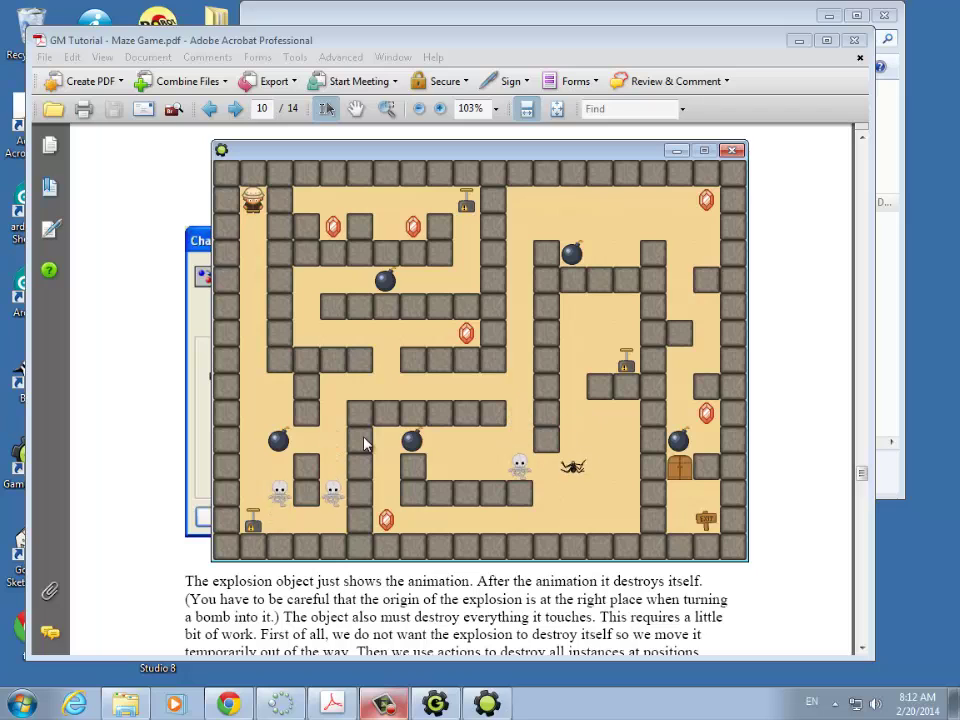
key("Down")
key("Down")
key("Down")
key("Down")
key("Down")
key("Down")
key("Down")
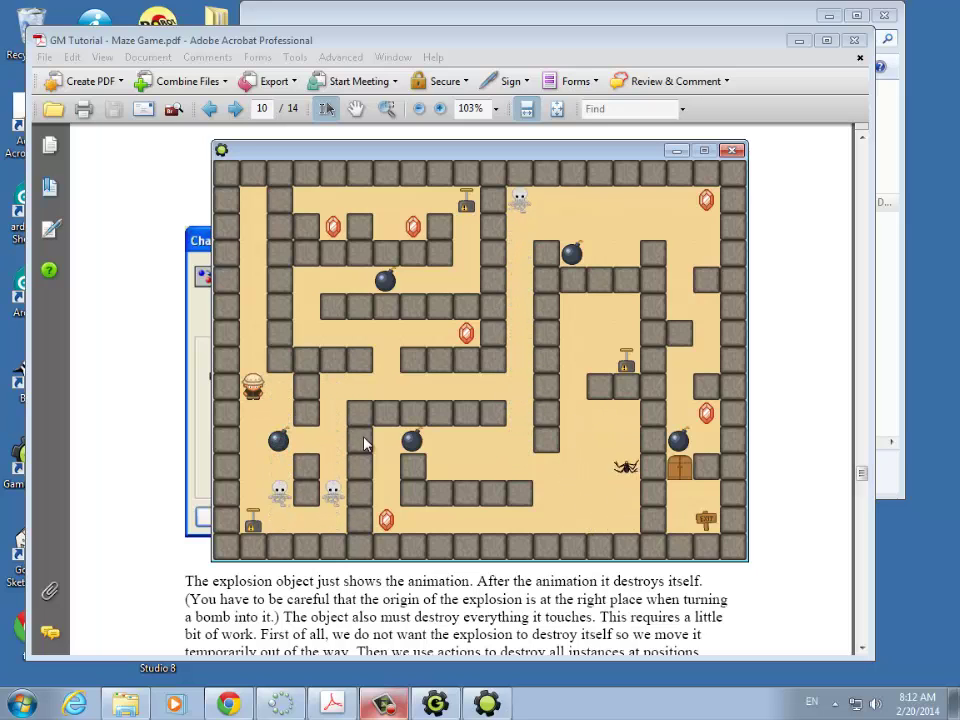
key("Down")
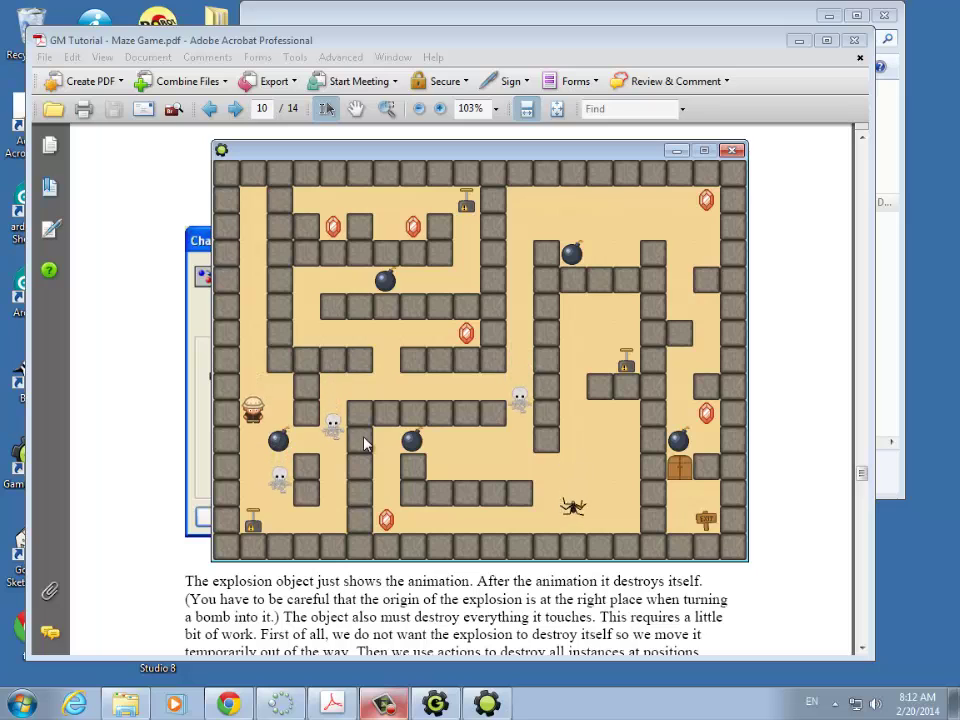
key("Down")
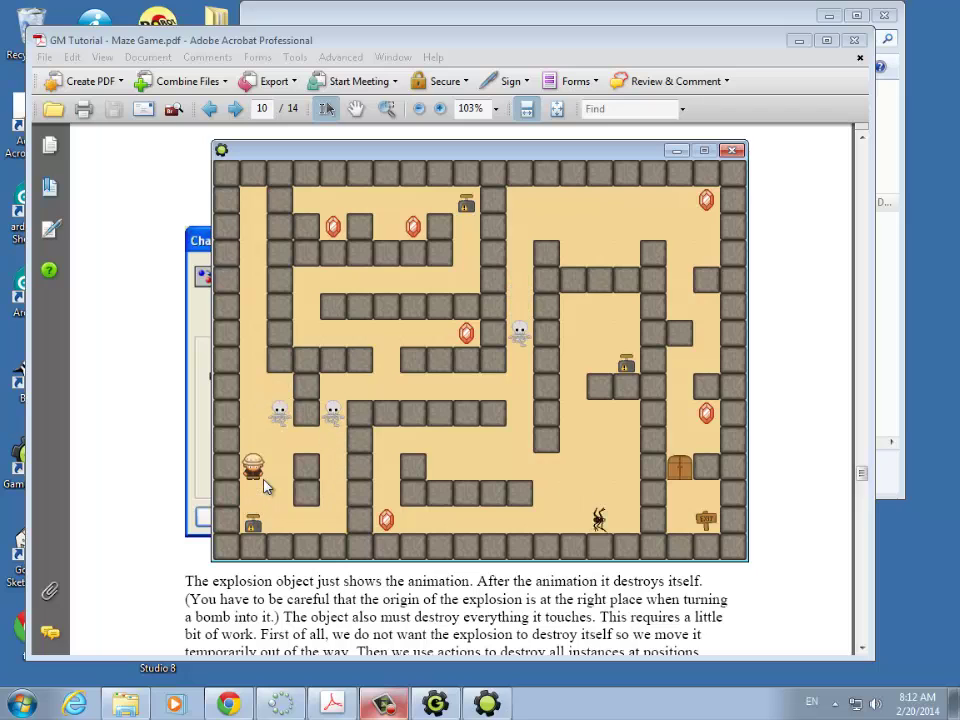
key("Up")
key("Down")
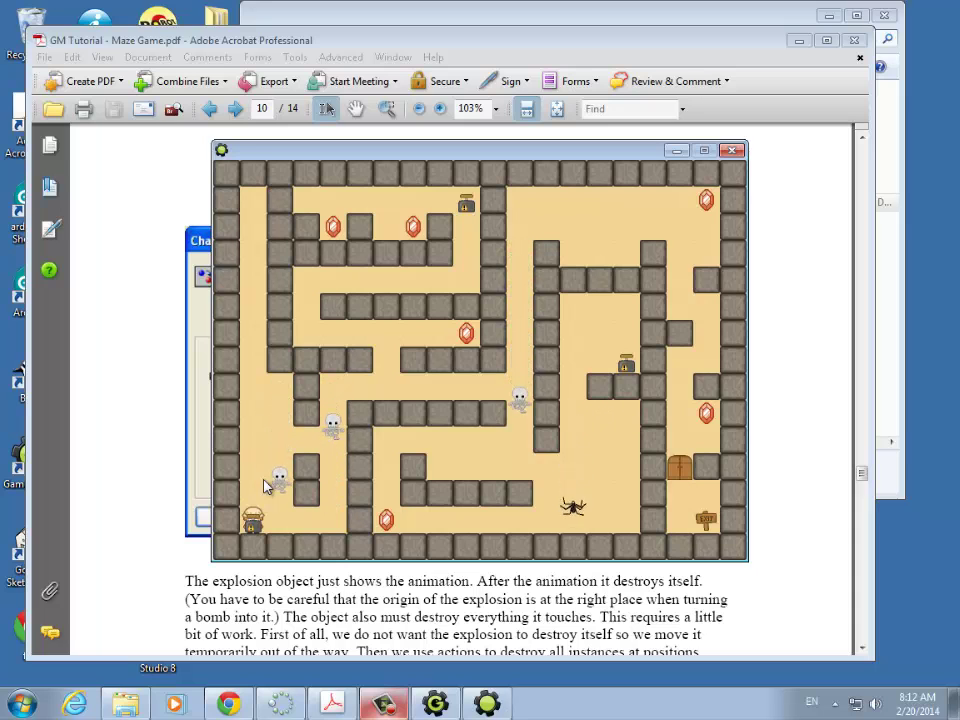
key("Up")
key("Down")
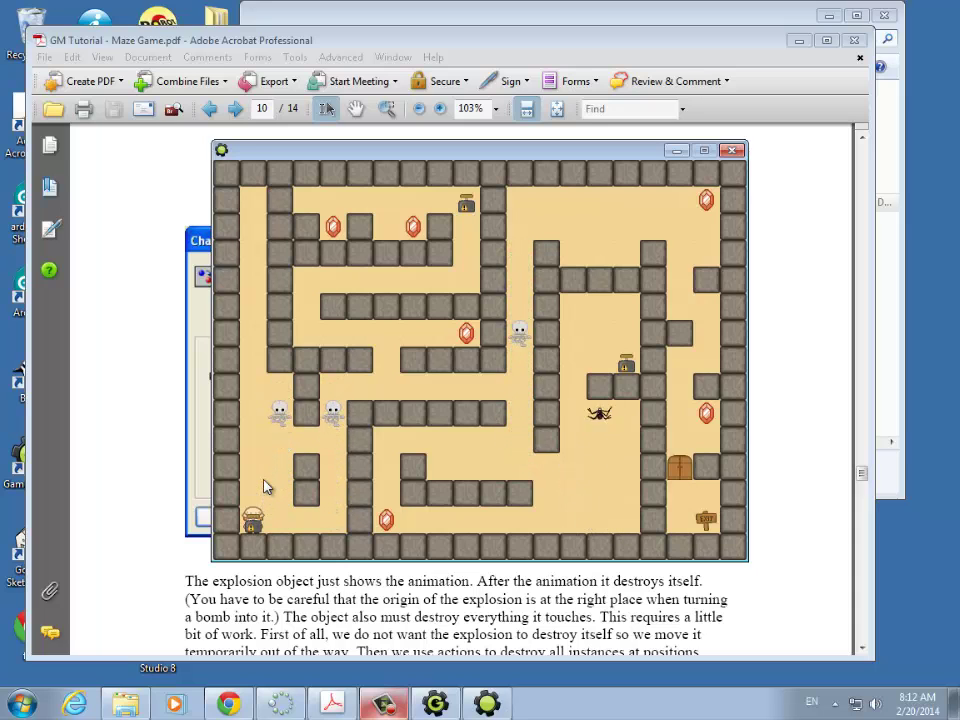
key("Up")
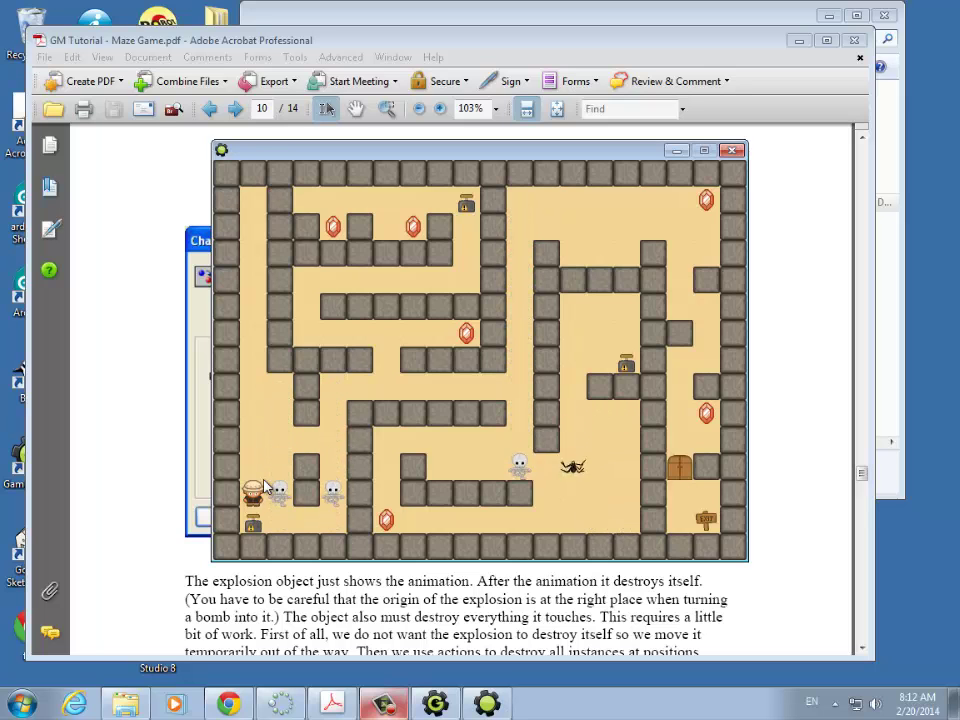
key("Escape")
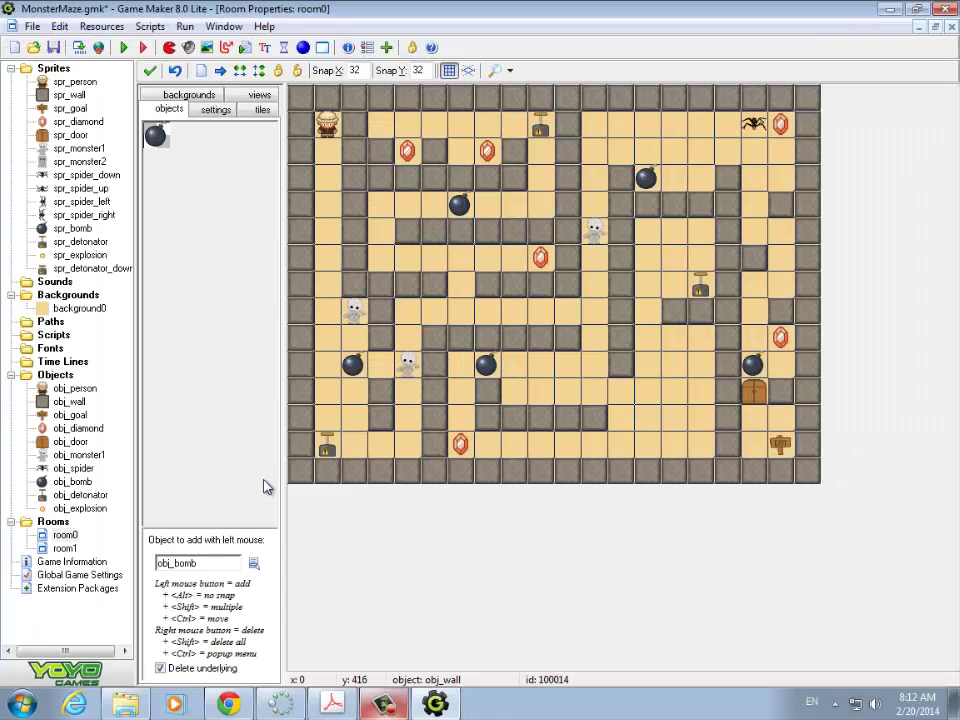
Check obj_bomb's depth and set obj_detonator's depth to 10.
double_click(68, 483)
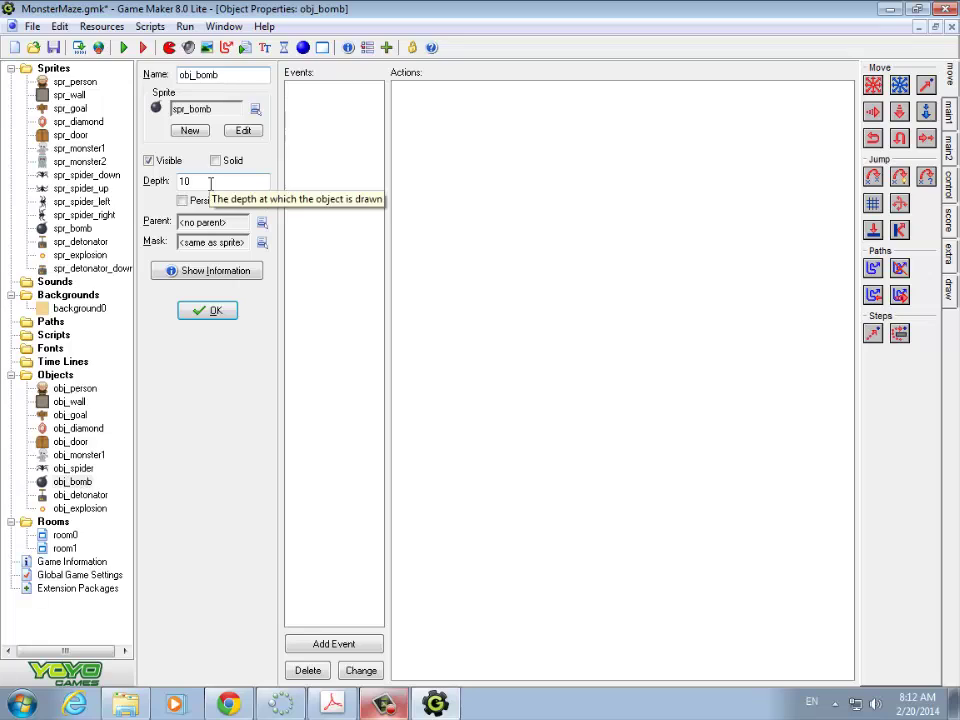
double_click(79, 495)
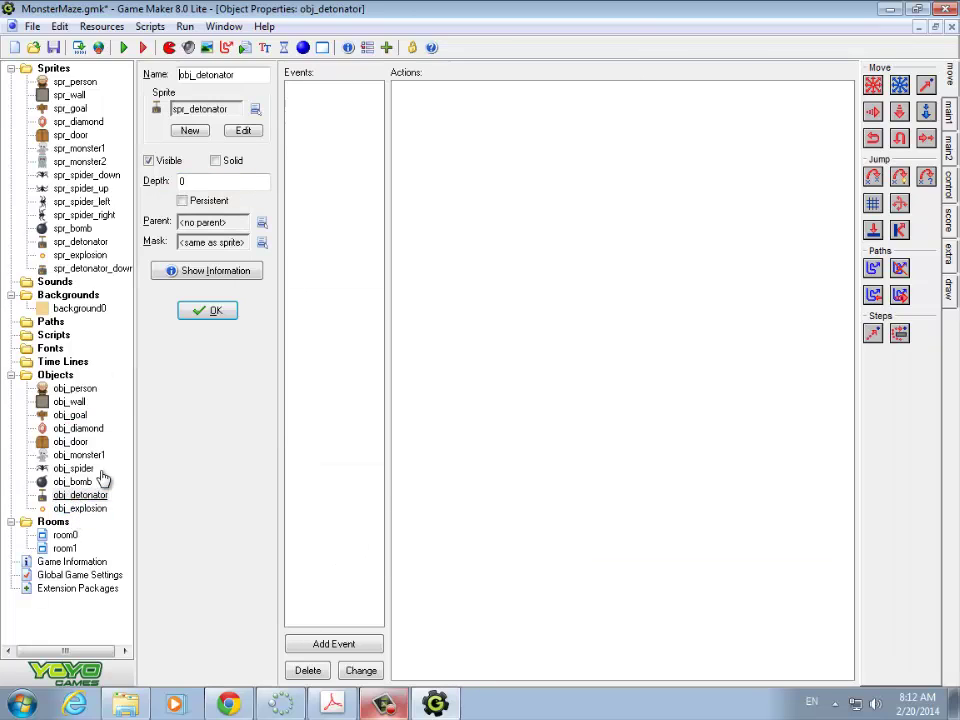
double_click(202, 185)
type("10")
Review obj_person's obj_detonator collision actions, and give obj_explosion a Create event with a Destroy at Position action set to Relative.
double_click(77, 390)
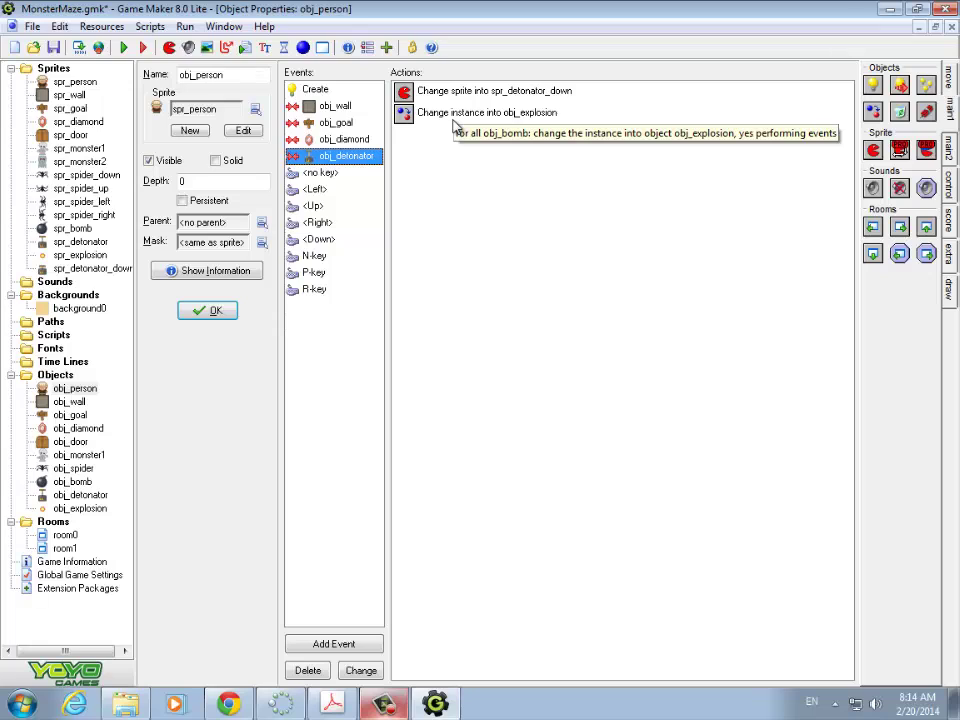
double_click(86, 510)
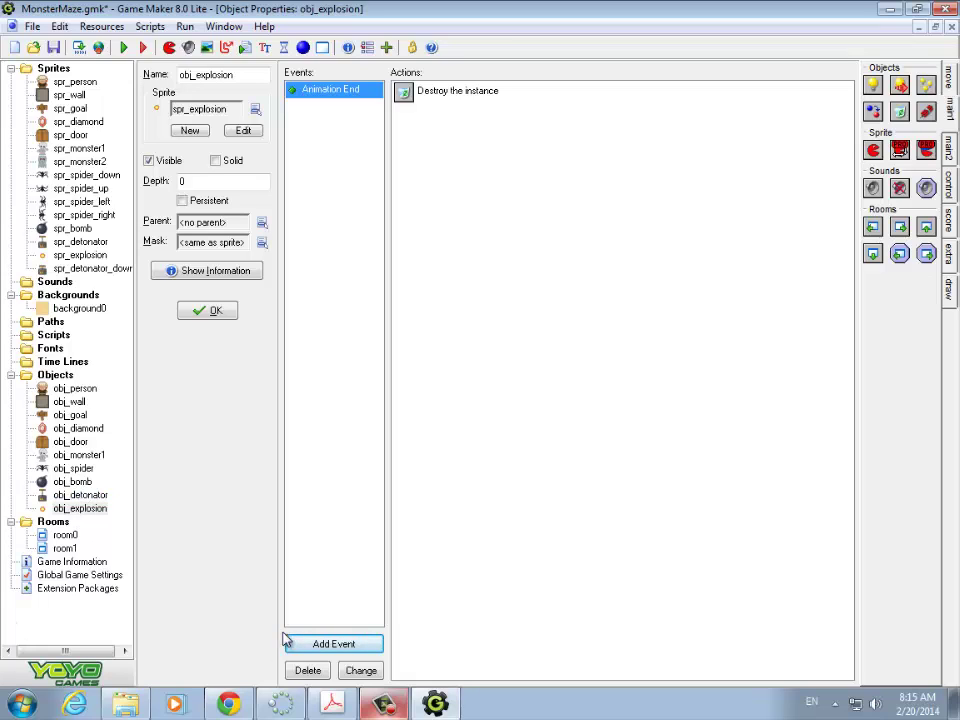
left_click(340, 648)
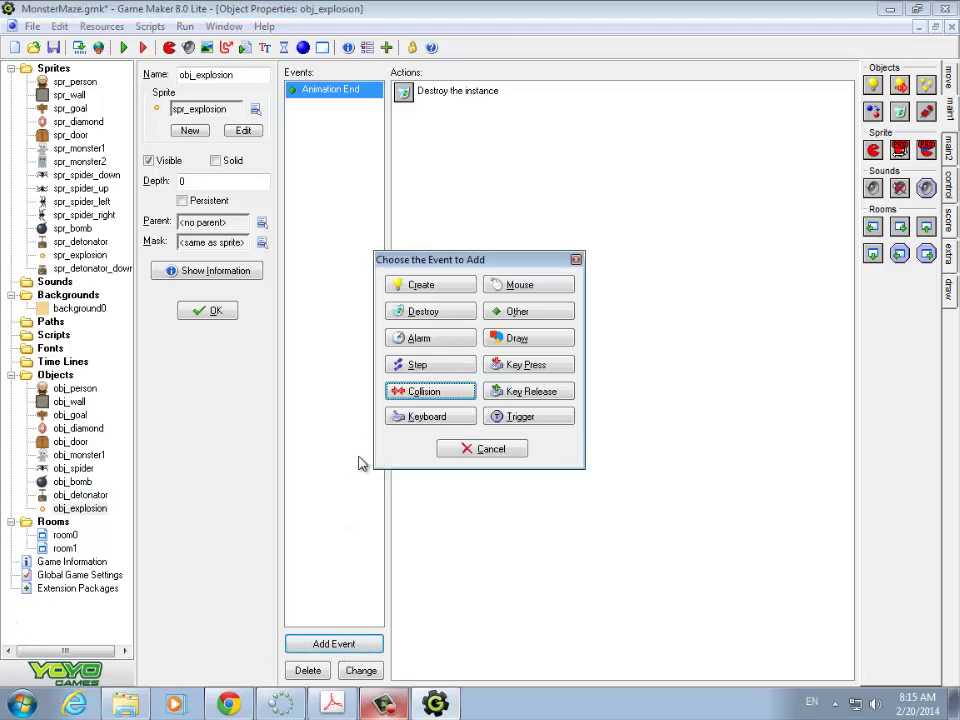
left_click(418, 288)
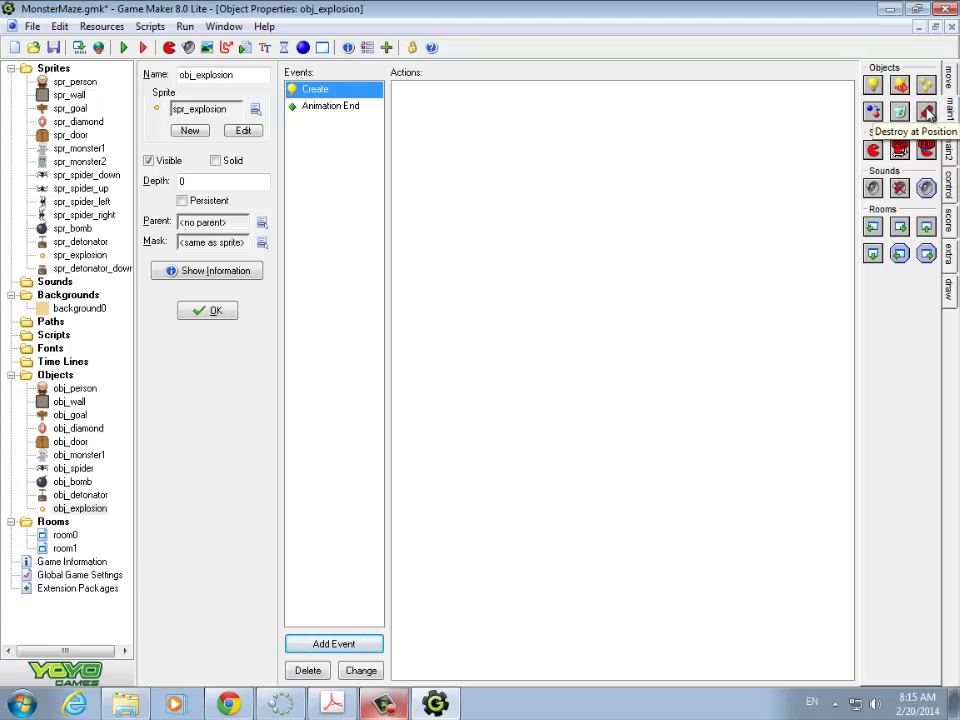
left_click_drag(928, 113, 446, 107)
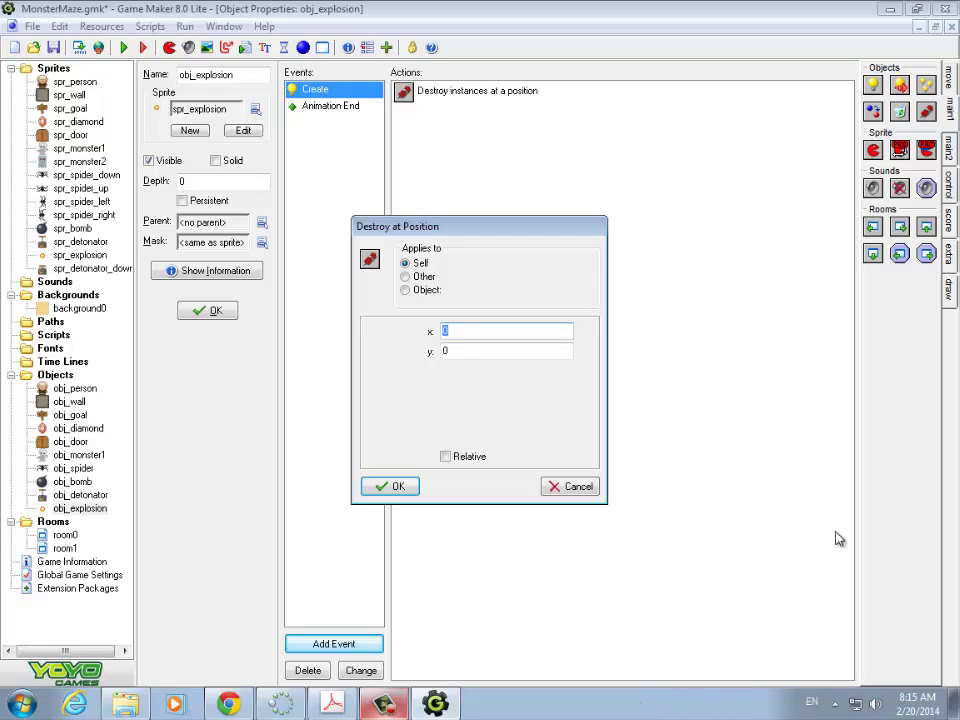
left_click(445, 456)
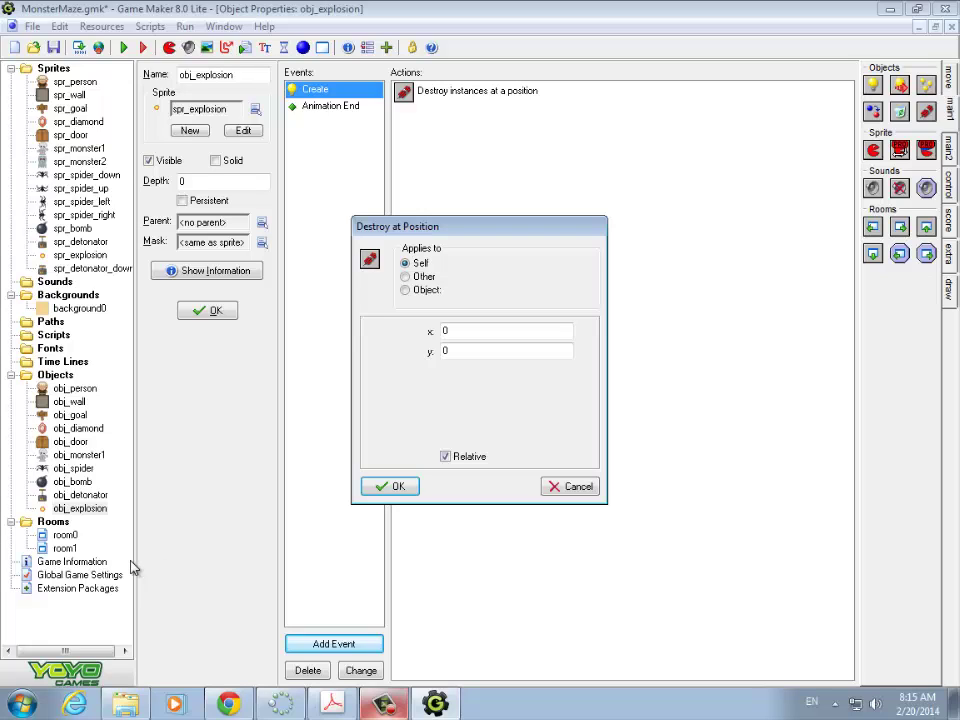
left_click(402, 708)
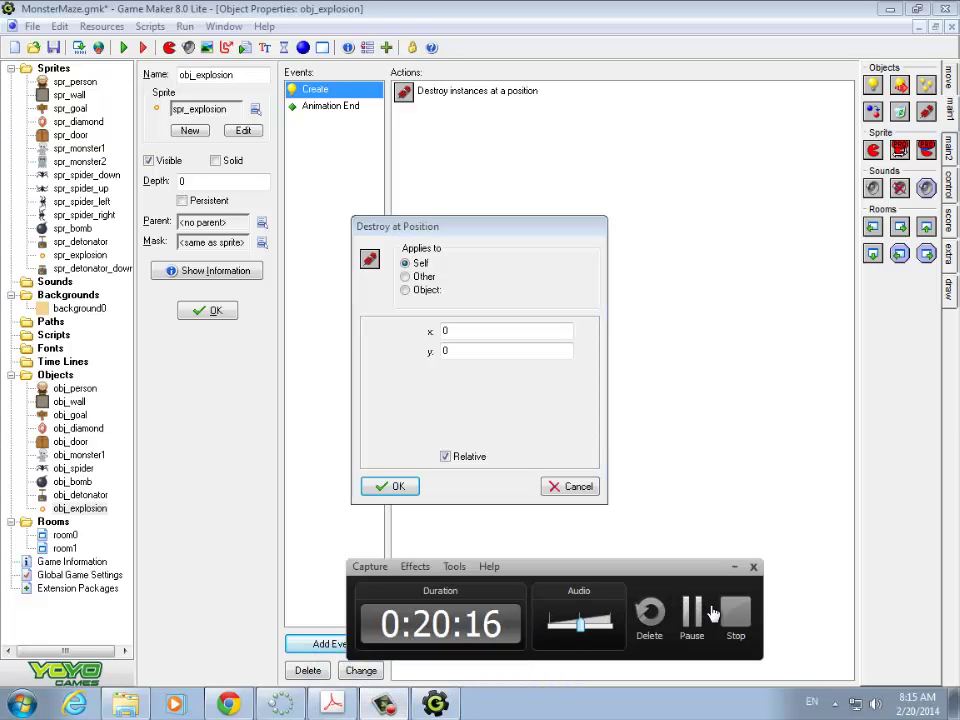
left_click(713, 612)
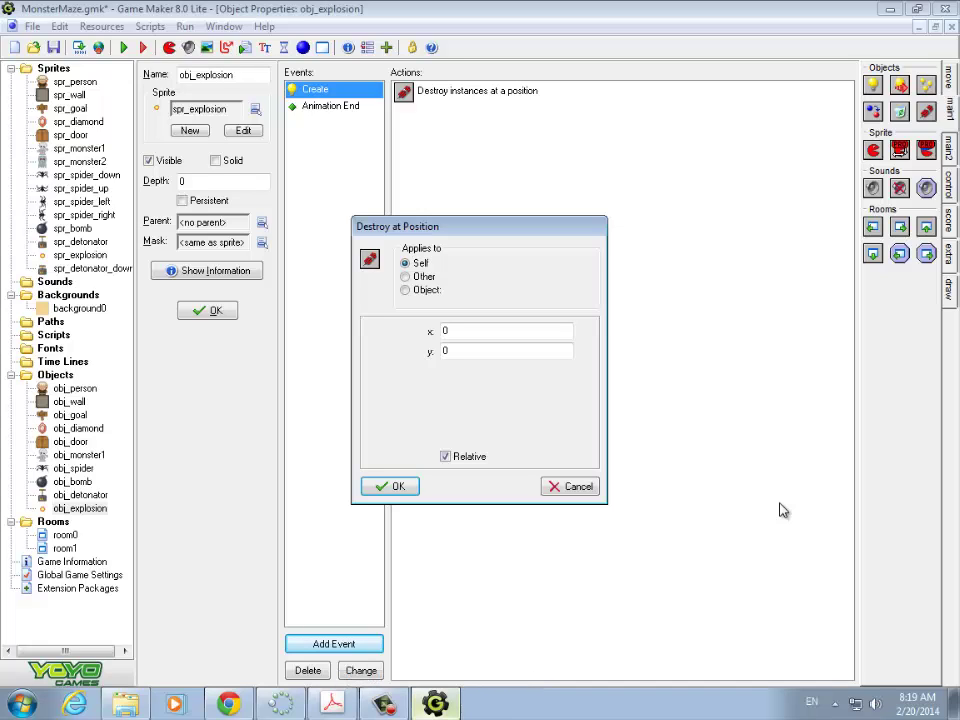
Set the Destroy at Position action's x to -32 and y to -32, and accept it.
double_click(450, 332)
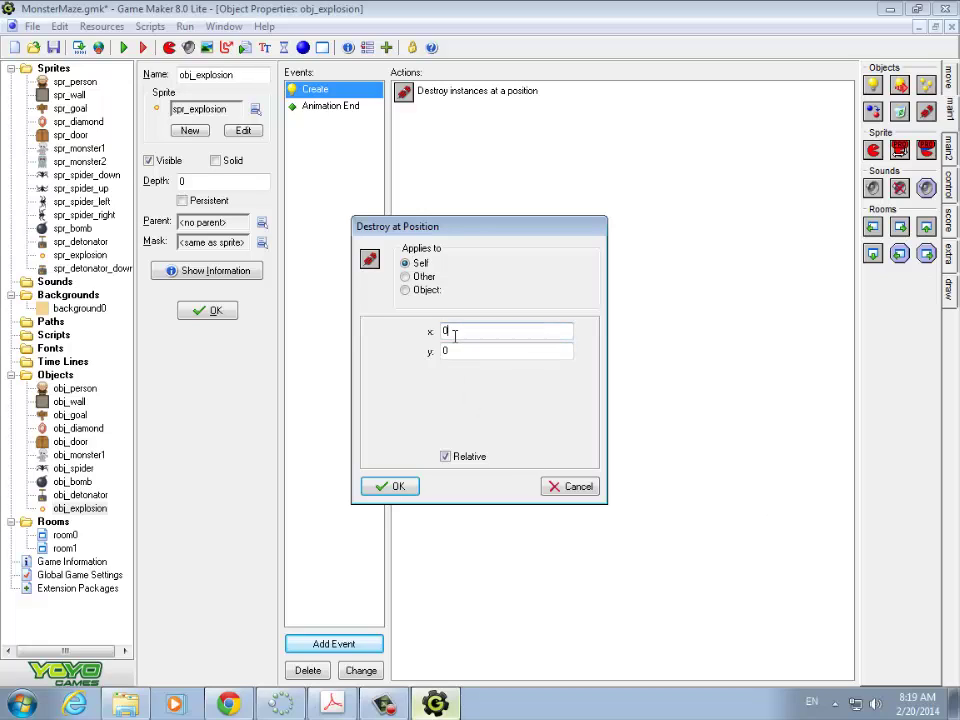
type("-32")
double_click(449, 349)
type("-32")
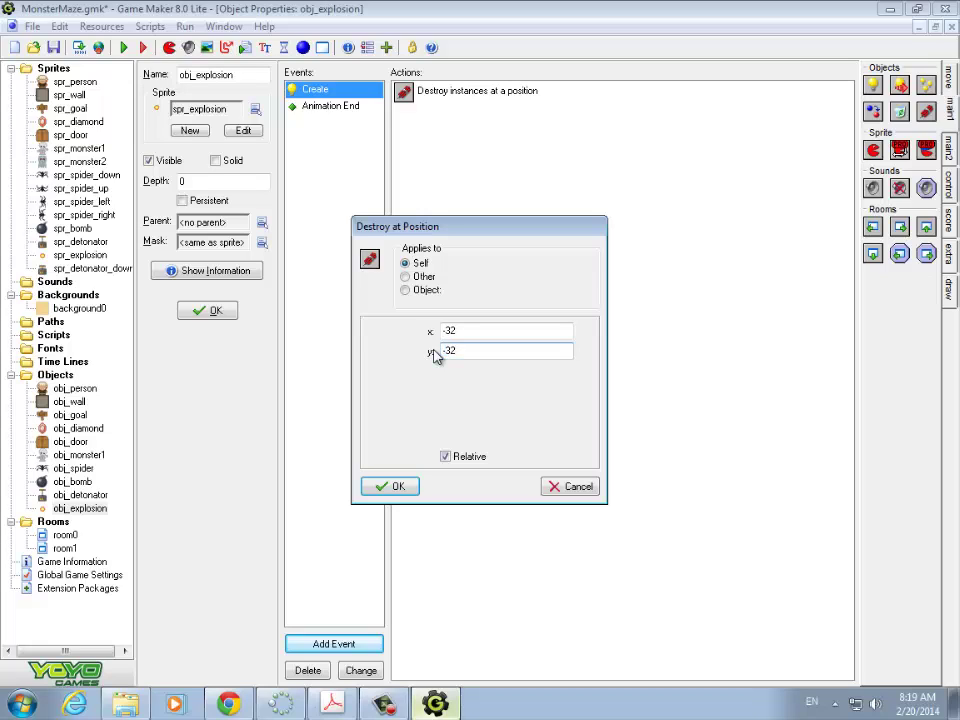
left_click(390, 486)
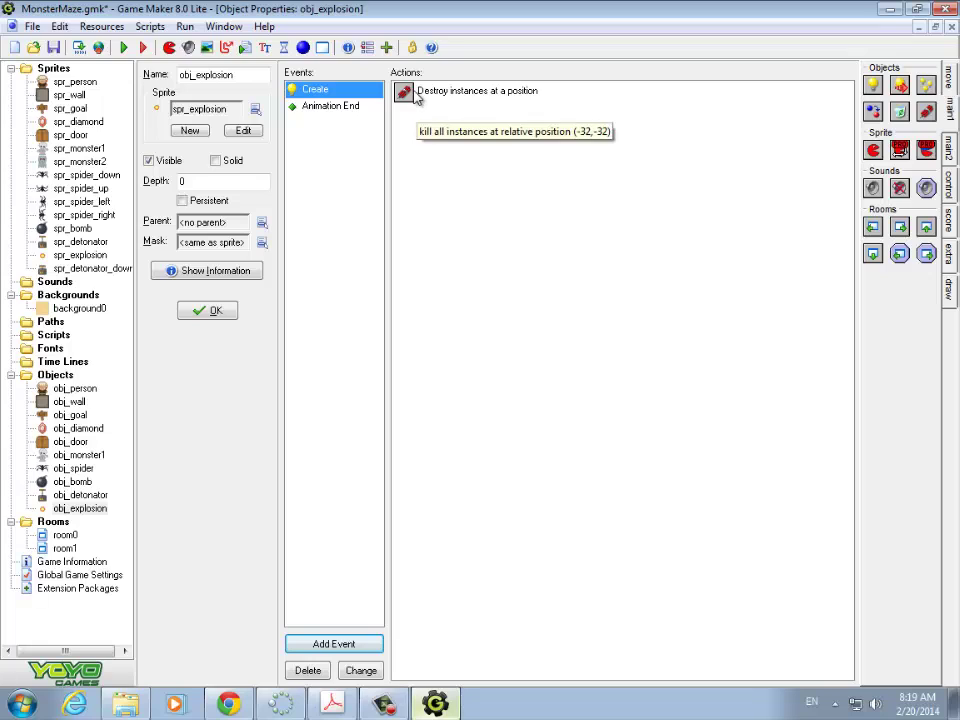
Copy the Destroy at Position action and paste seven copies of it into obj_explosion's Create event.
right_click(415, 93)
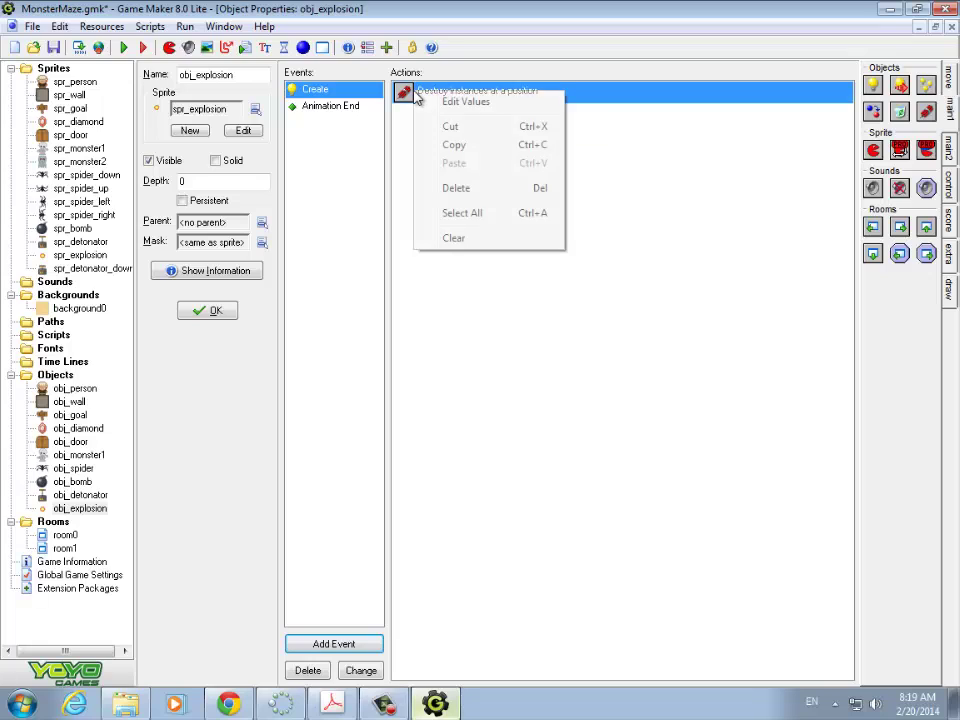
left_click(452, 146)
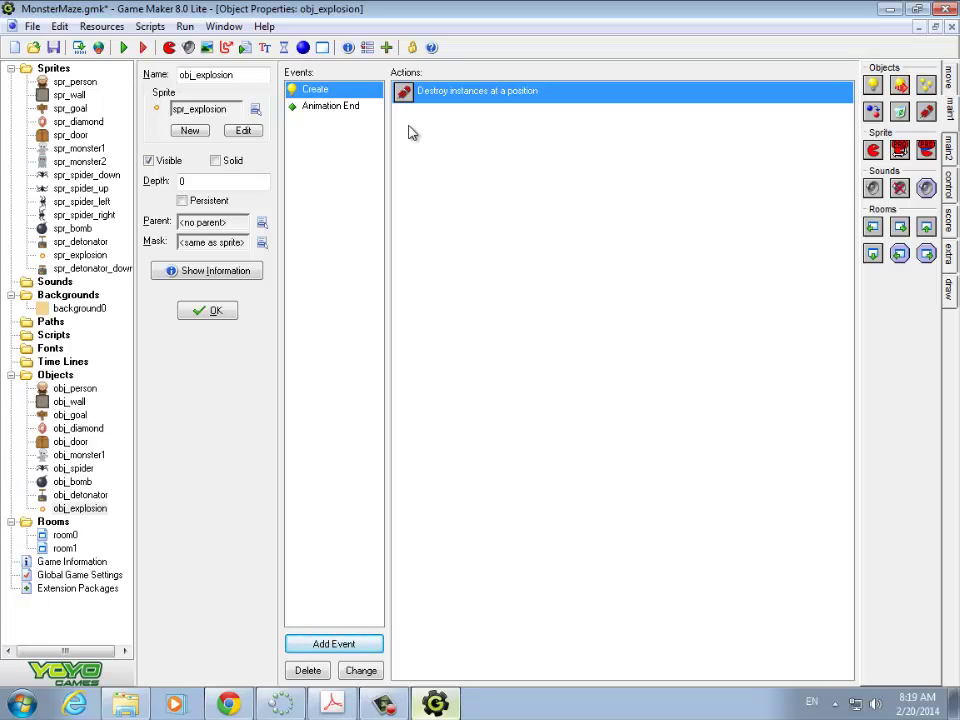
right_click(409, 127)
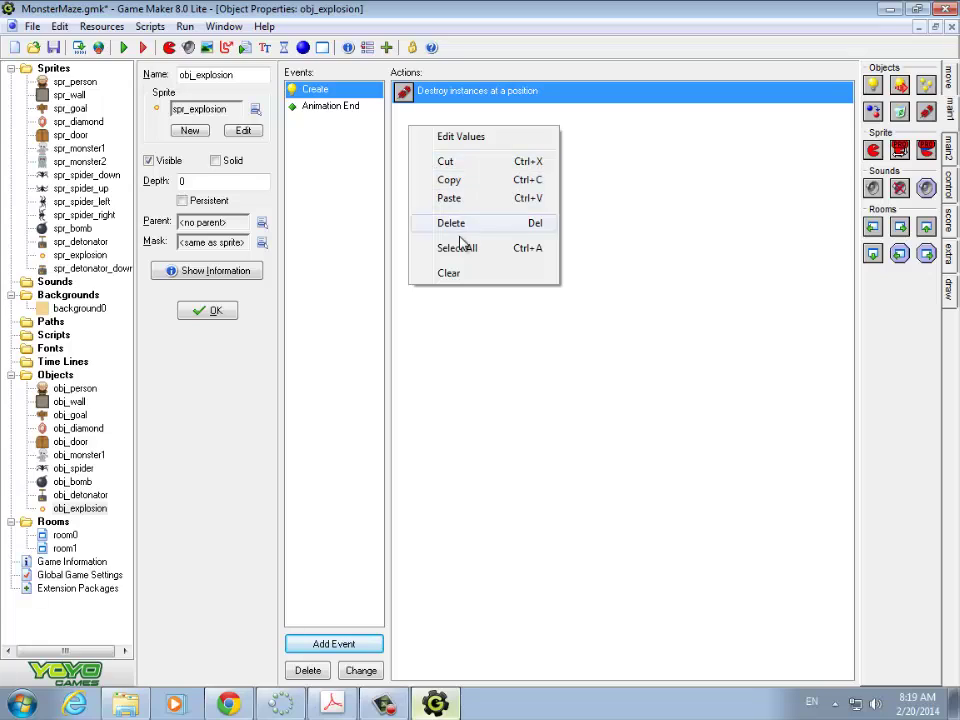
left_click(450, 198)
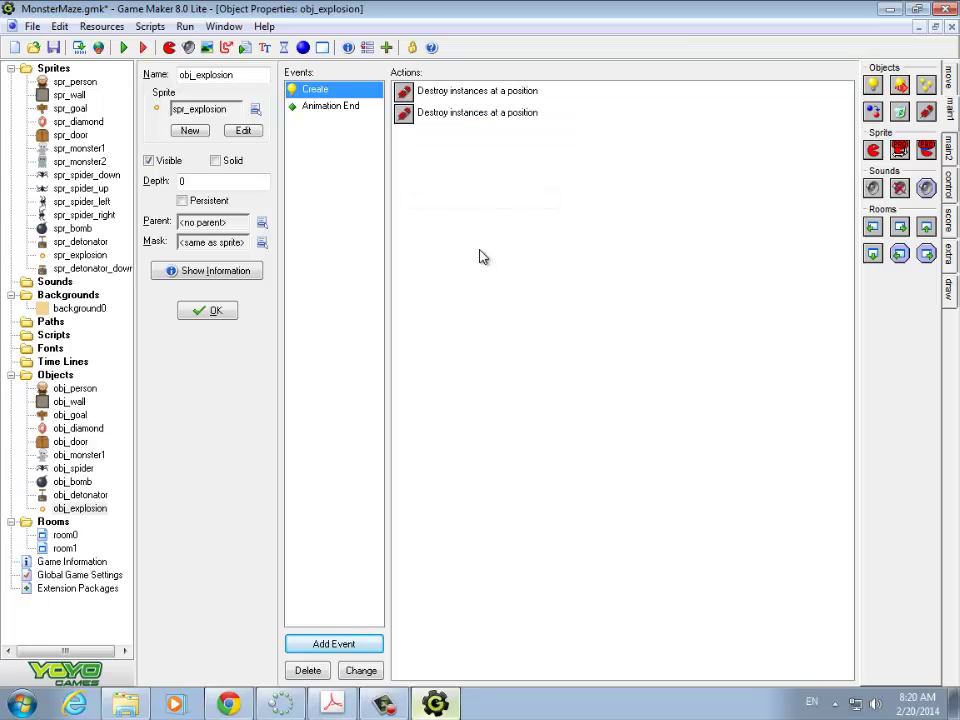
right_click(425, 205)
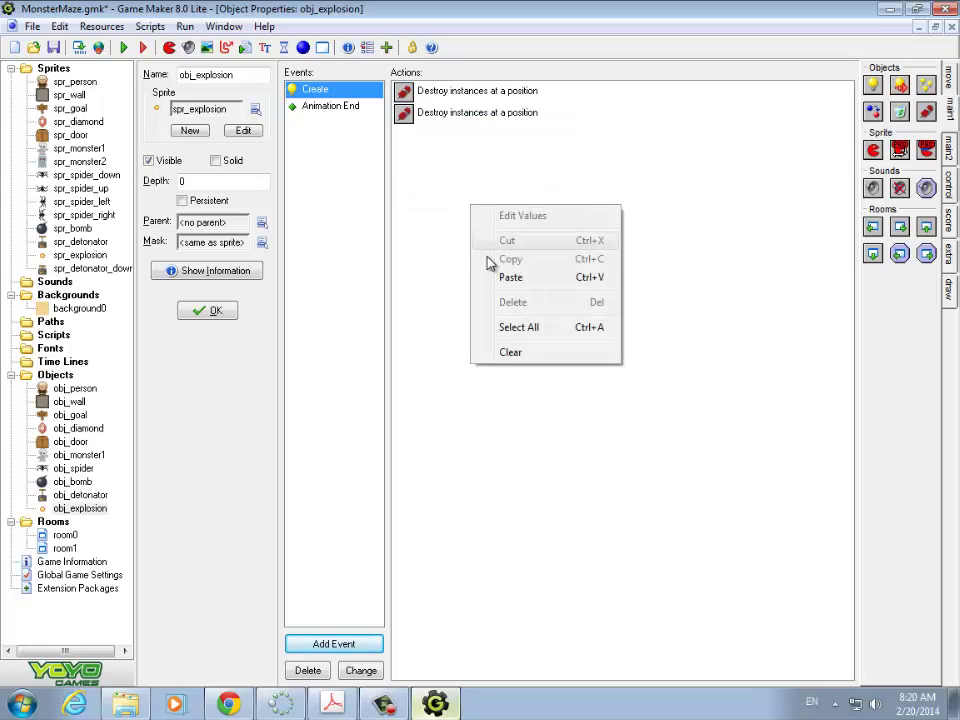
left_click(444, 277)
left_click(461, 275)
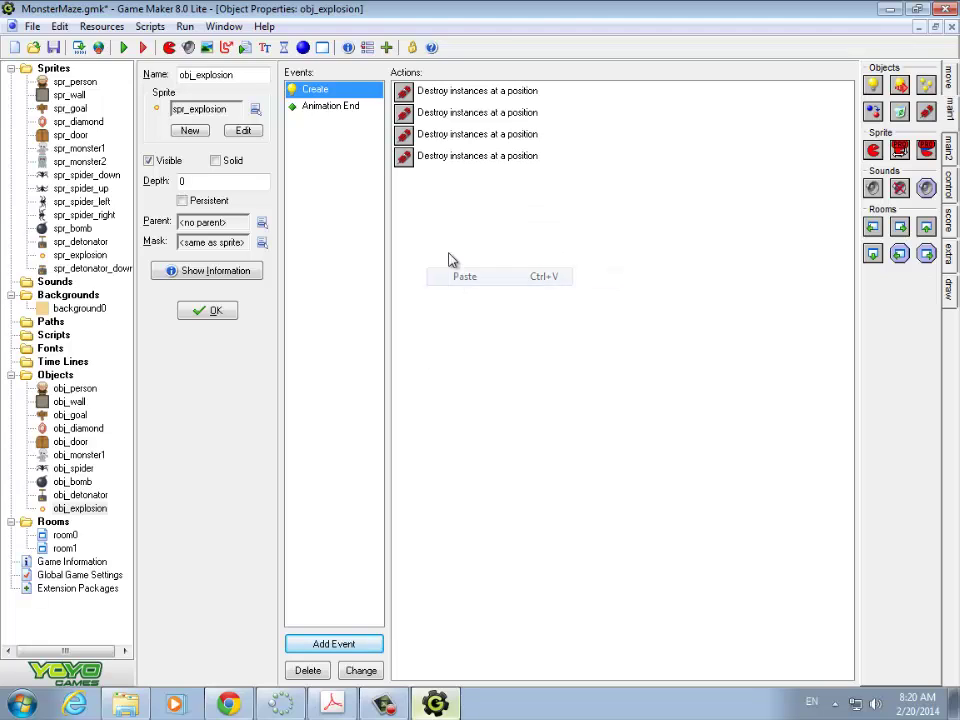
right_click(437, 211)
left_click(476, 284)
right_click(441, 251)
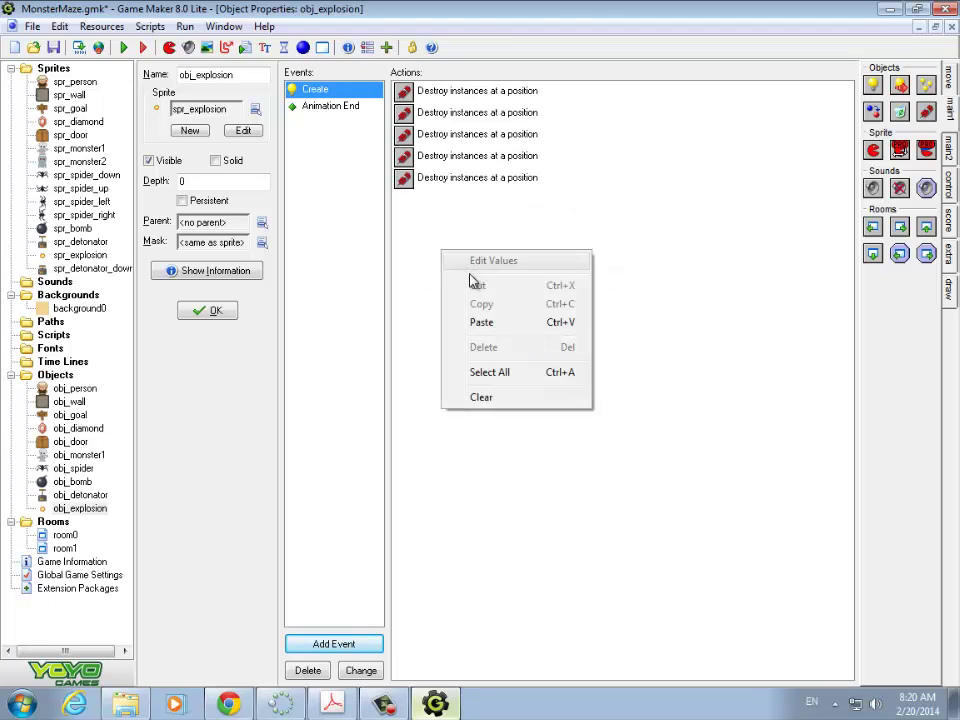
left_click(462, 323)
right_click(442, 283)
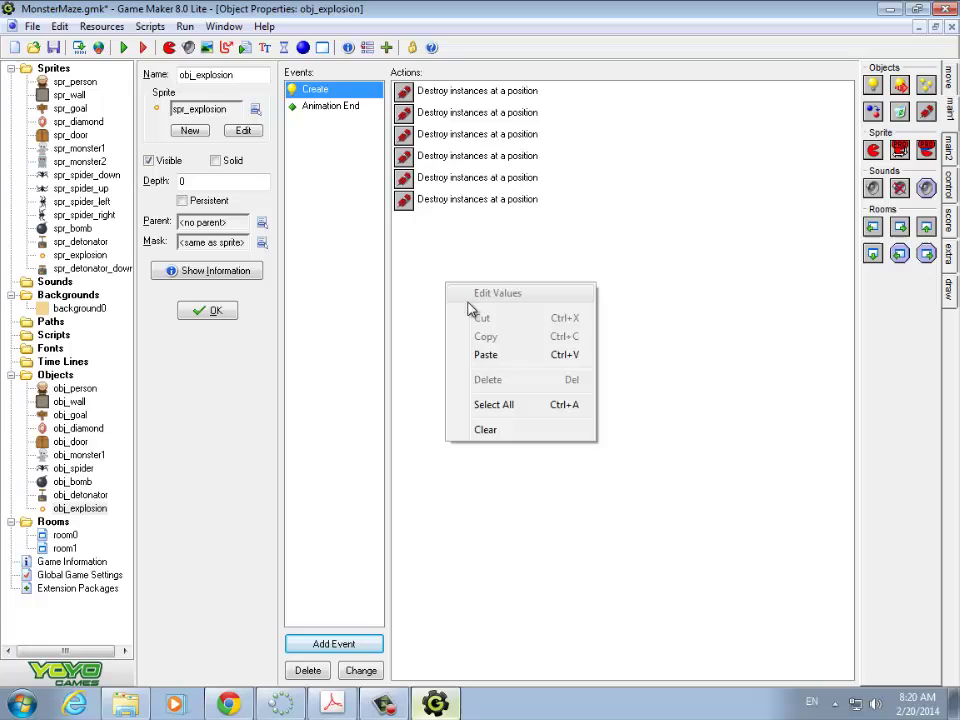
left_click(488, 356)
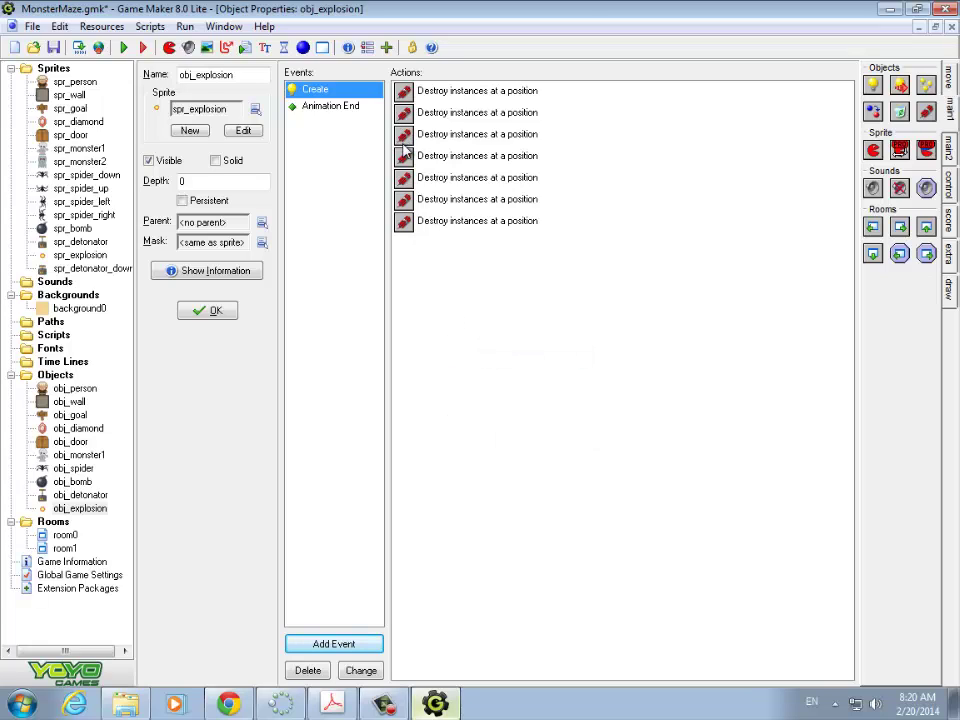
right_click(428, 266)
left_click(479, 337)
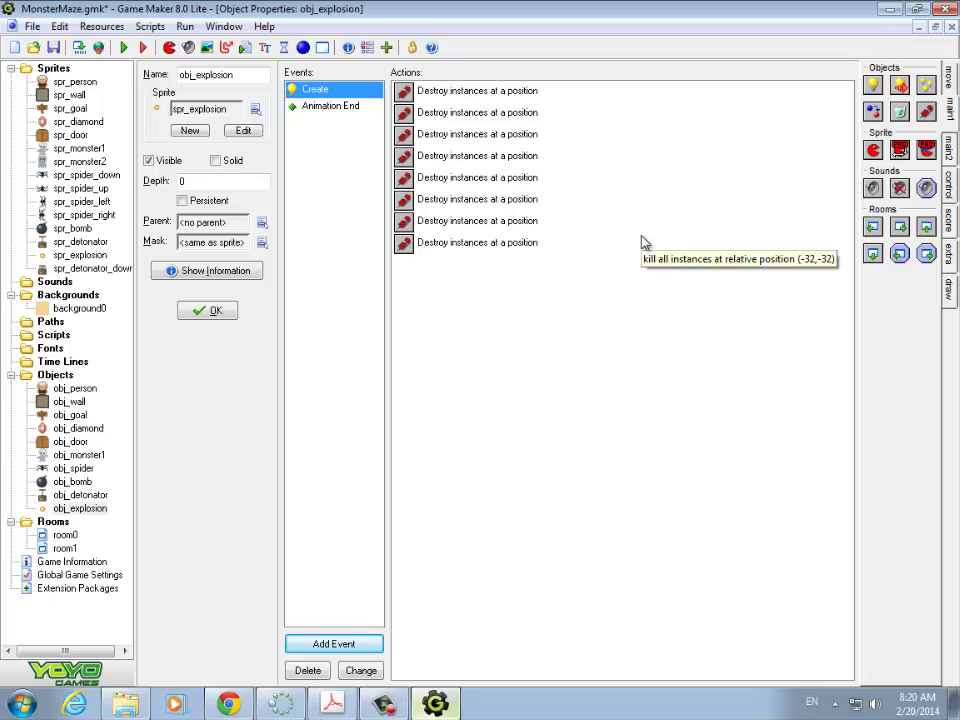
Check the first Destroy at Position action's offsets, and set the second action's x to 0.
double_click(446, 99)
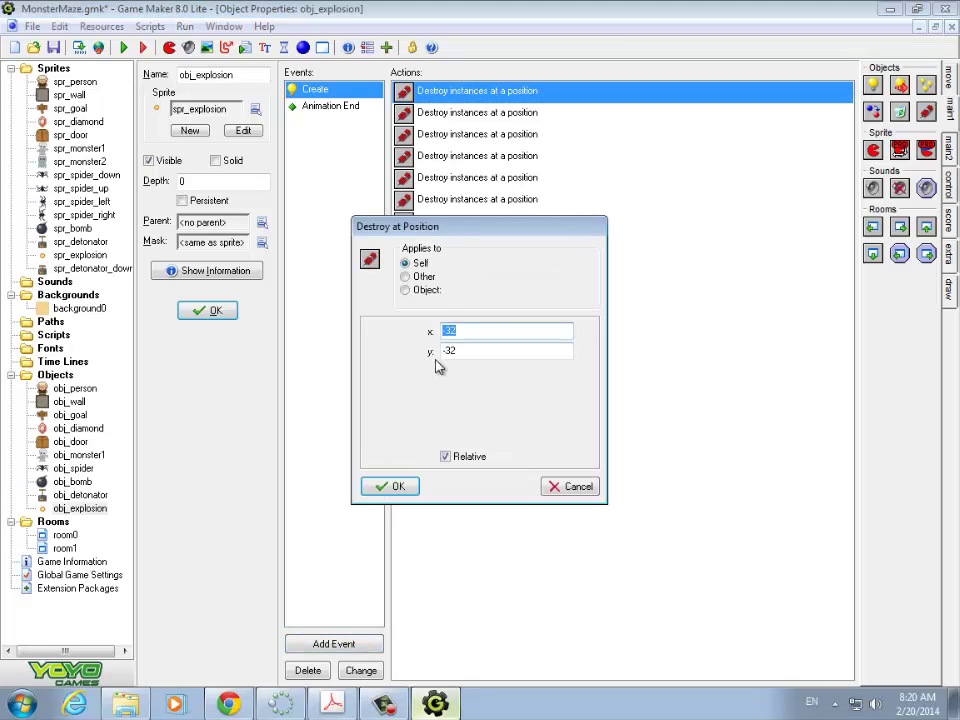
left_click(588, 488)
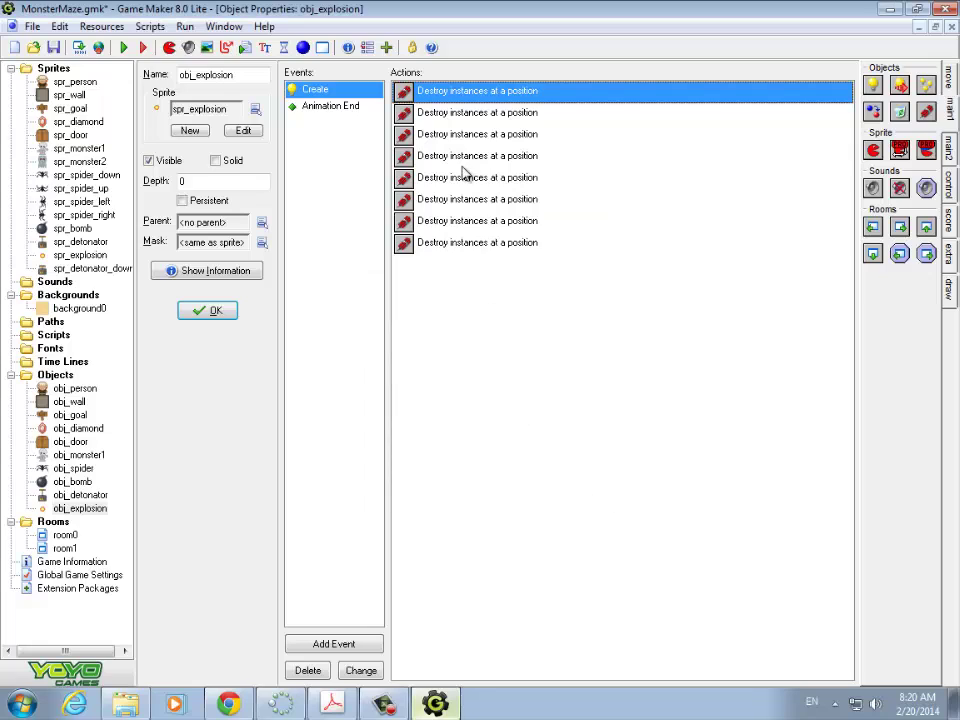
double_click(436, 116)
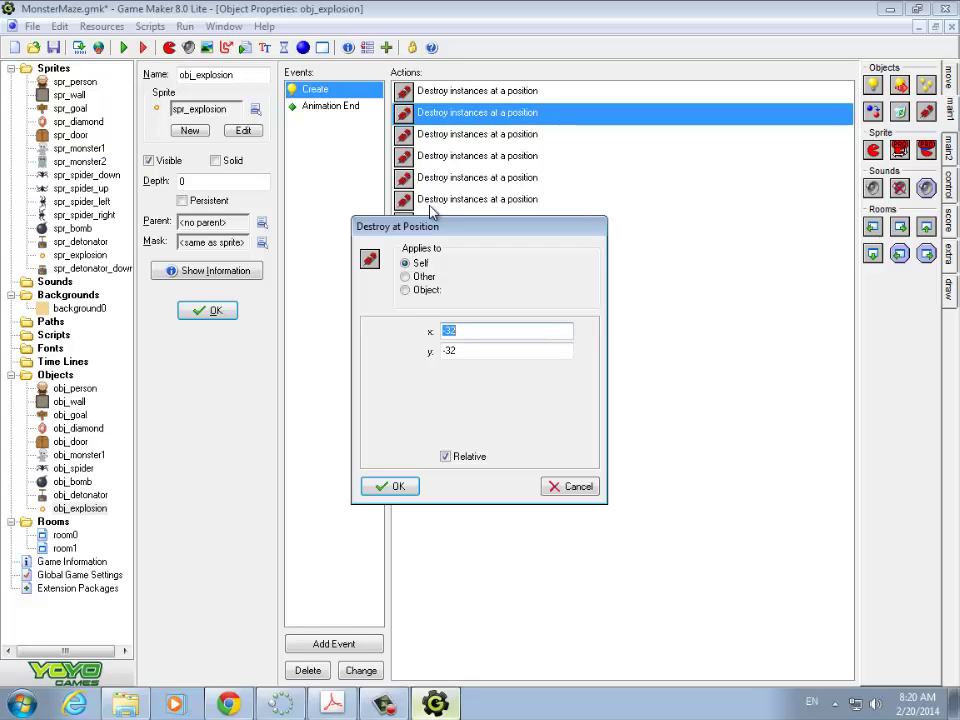
type("0")
left_click(395, 488)
Set the third Destroy at Position action's x to 32.
left_click(440, 140)
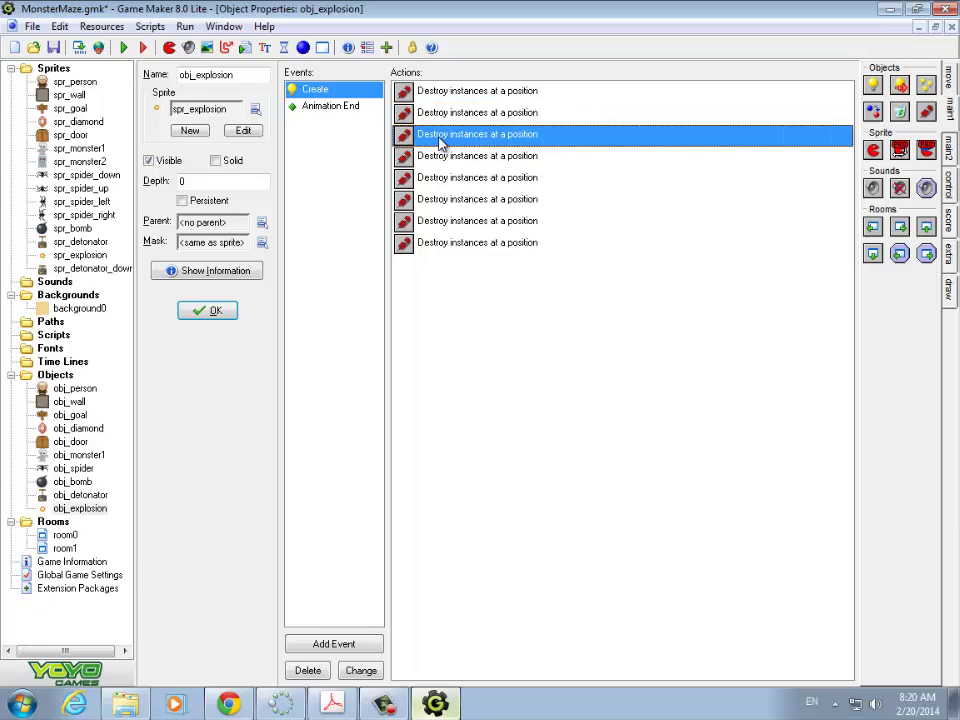
double_click(440, 140)
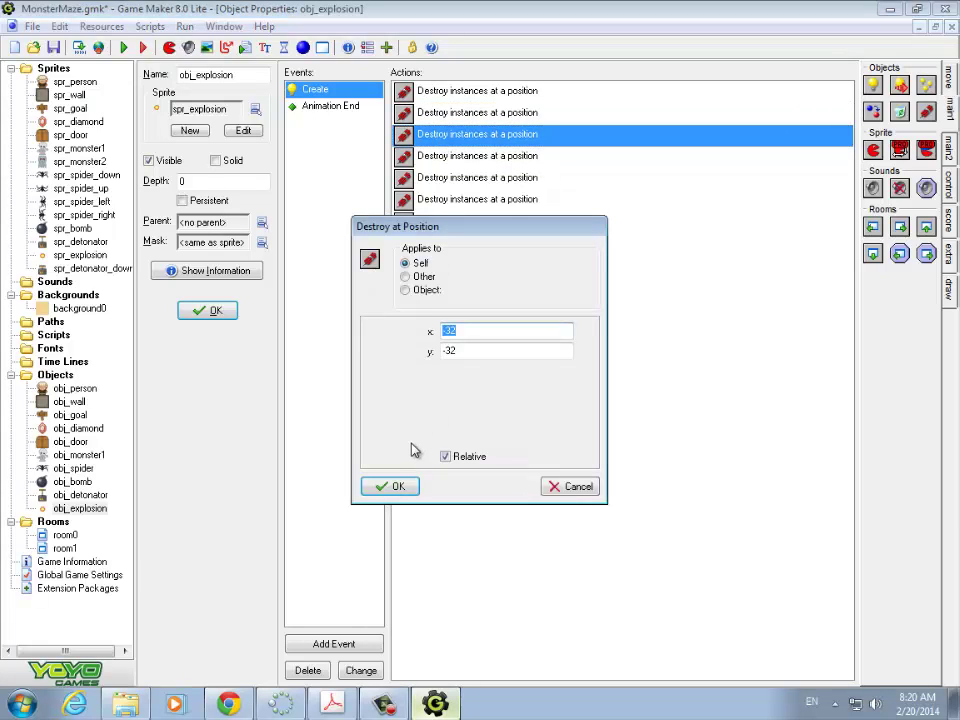
type("32")
left_click(389, 487)
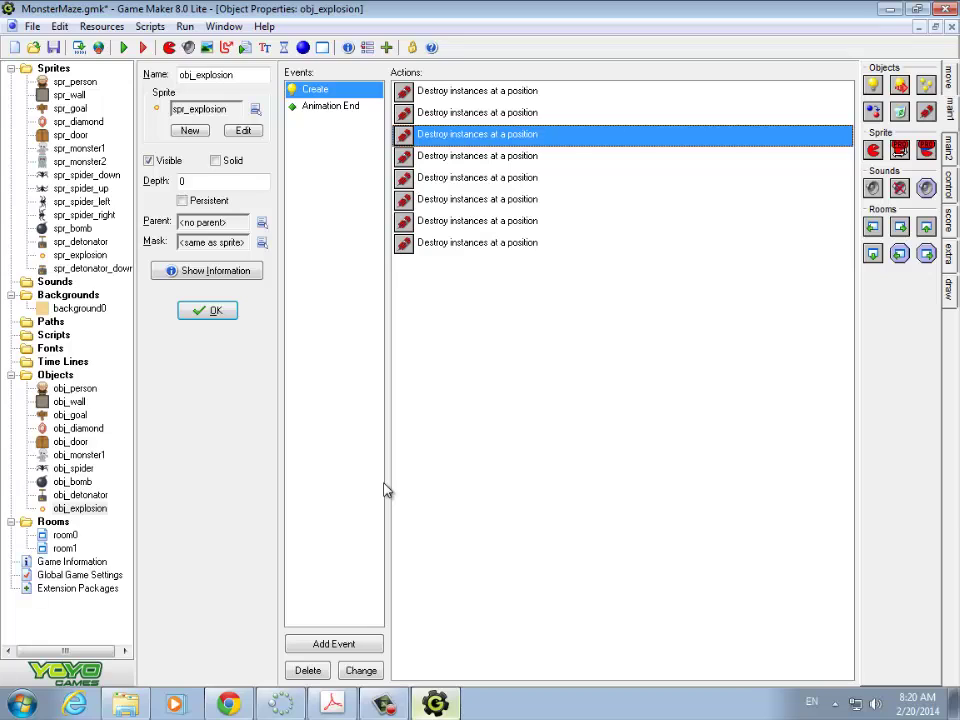
Set the fourth Destroy at Position action's y to 0.
double_click(422, 156)
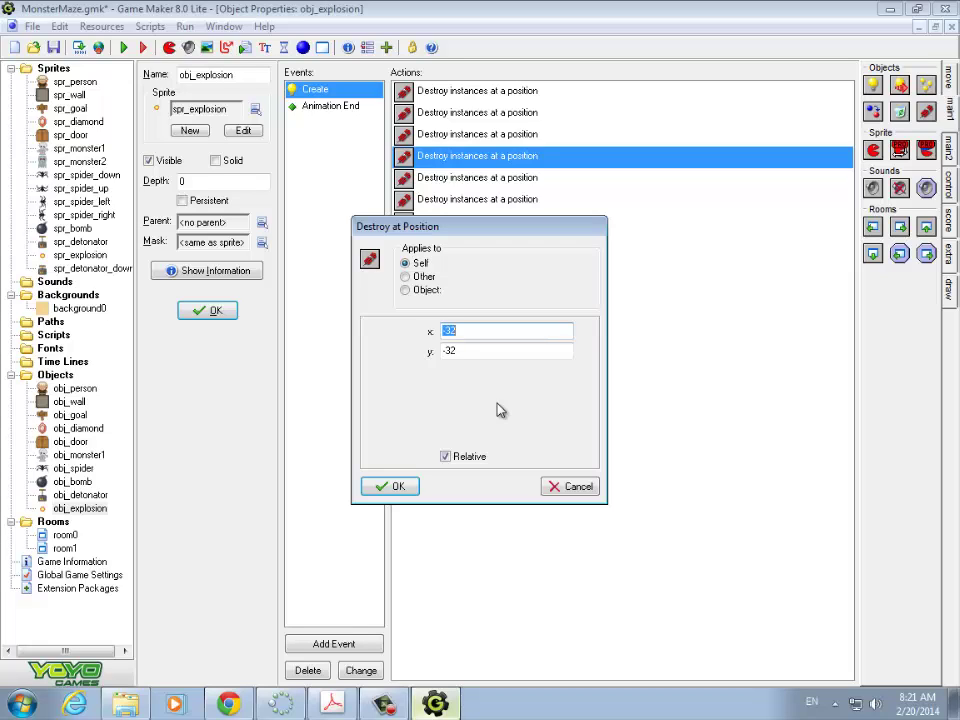
key("Left")
key("Tab")
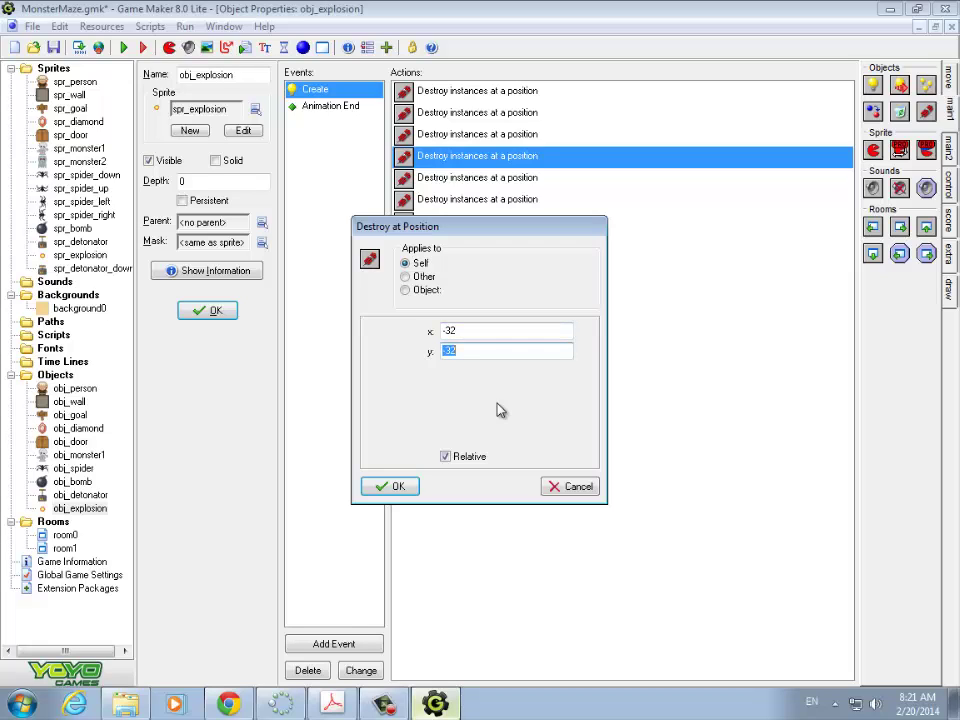
type("0")
left_click(390, 486)
Set the fifth Destroy at Position action's x to 32 and y to 0.
double_click(430, 180)
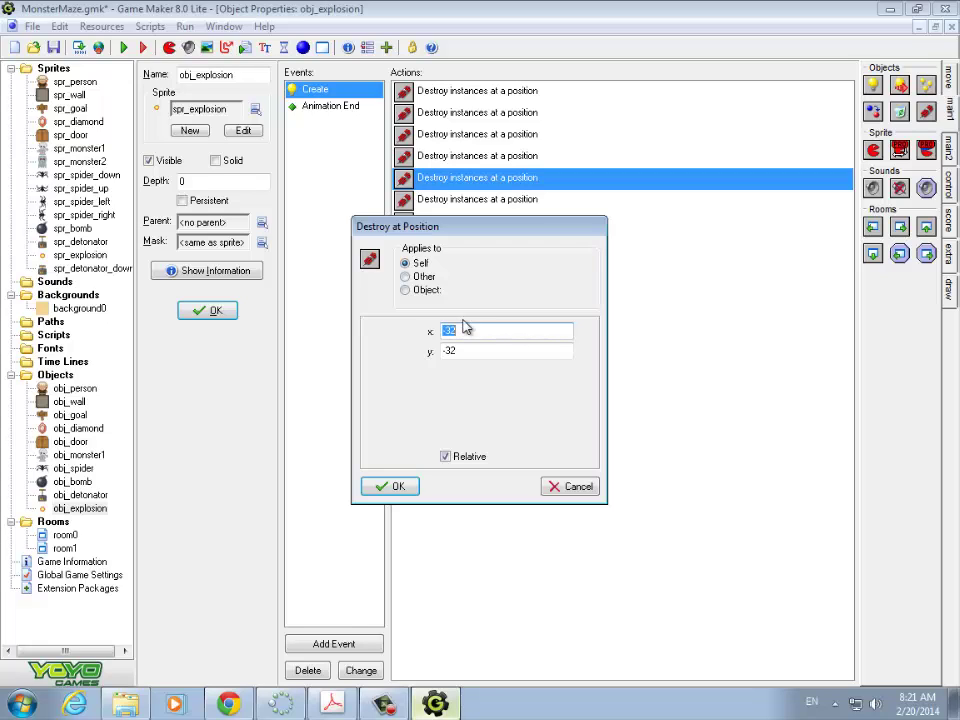
type("0")
key("BackSpace")
type("32")
key("Tab")
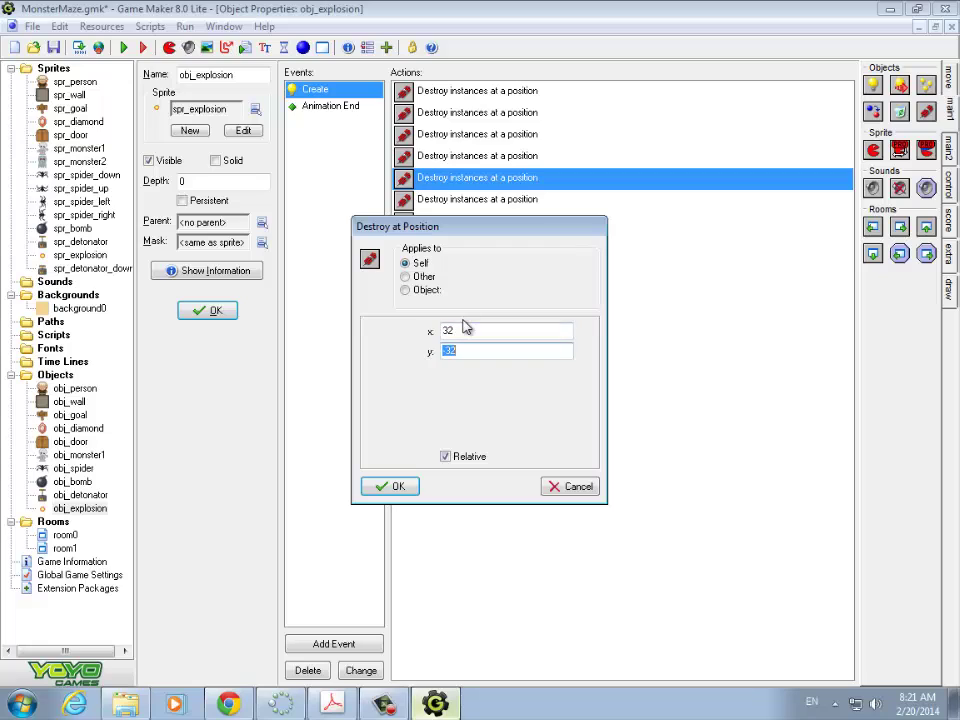
type("0")
left_click(384, 487)
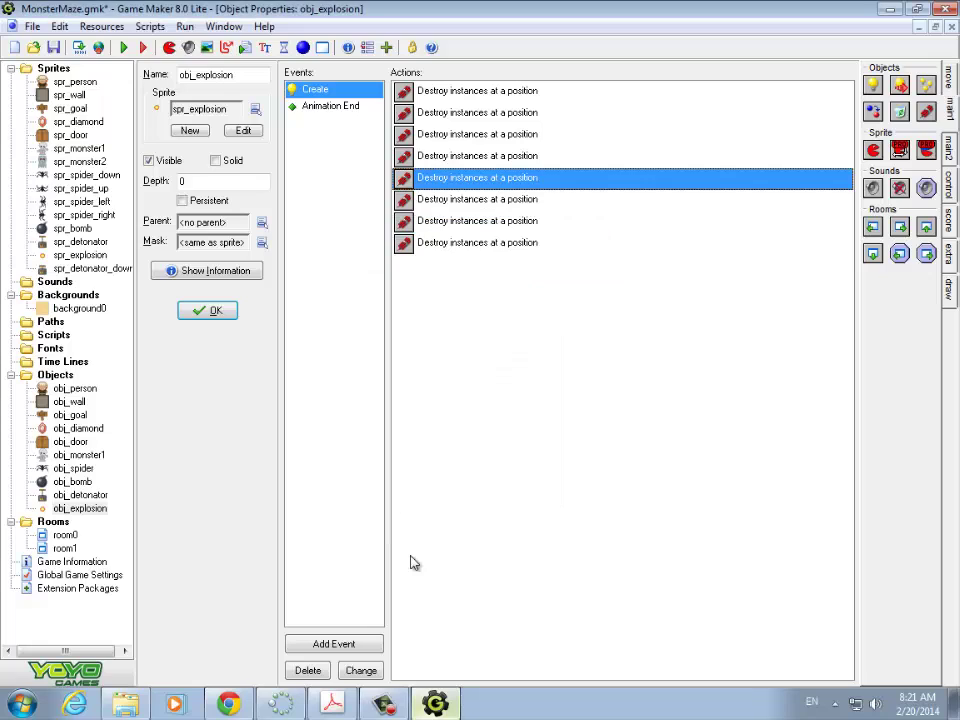
Set the sixth Destroy at Position action's y to 32.
double_click(432, 204)
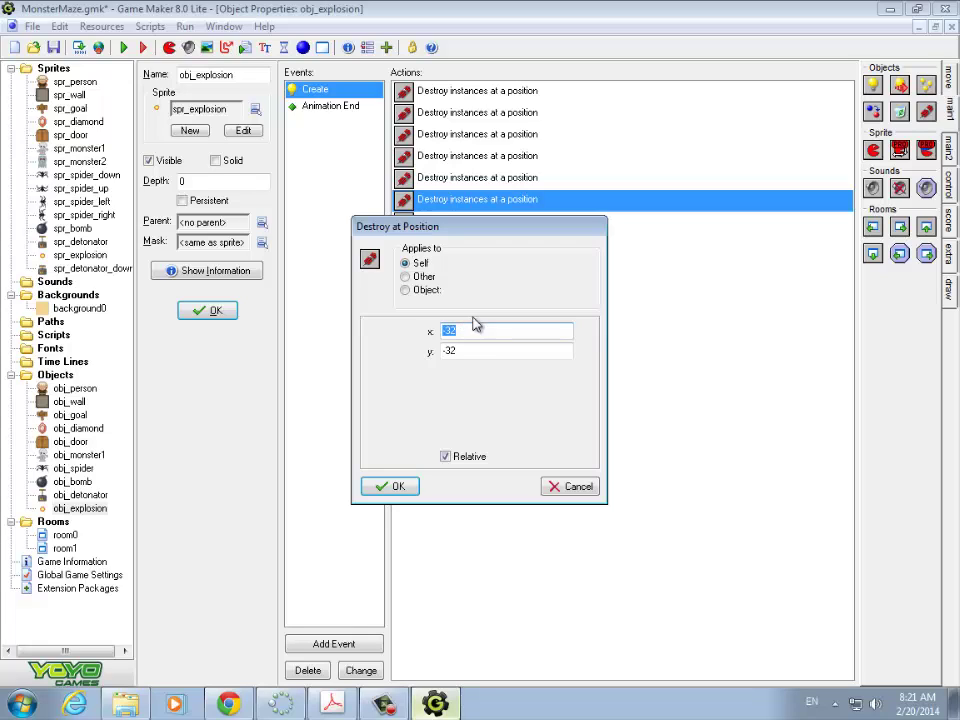
double_click(461, 351)
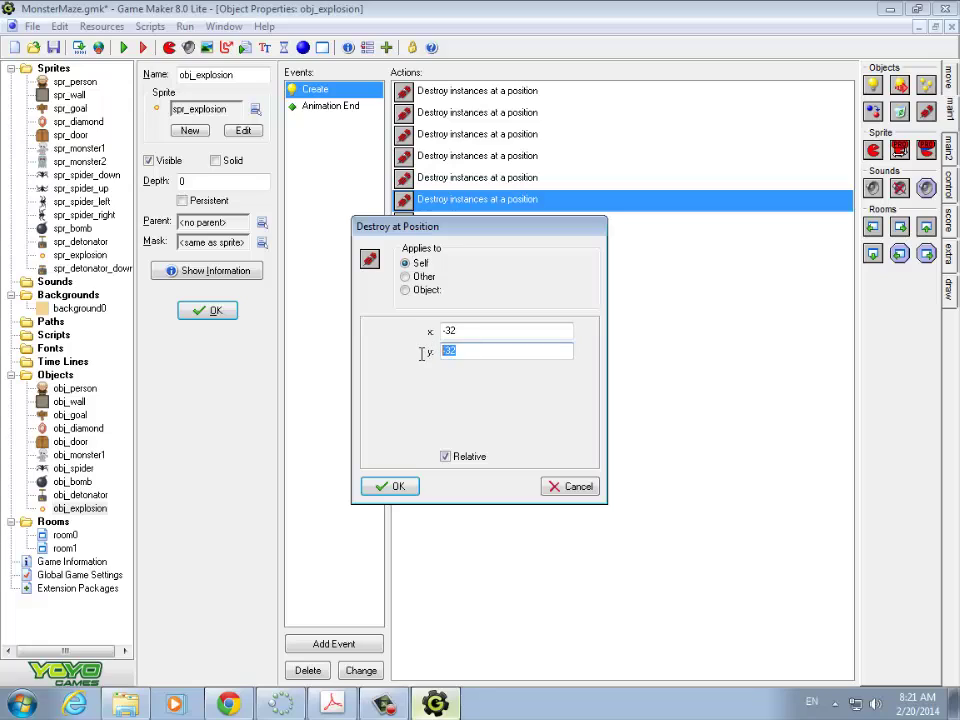
type("32")
left_click(390, 486)
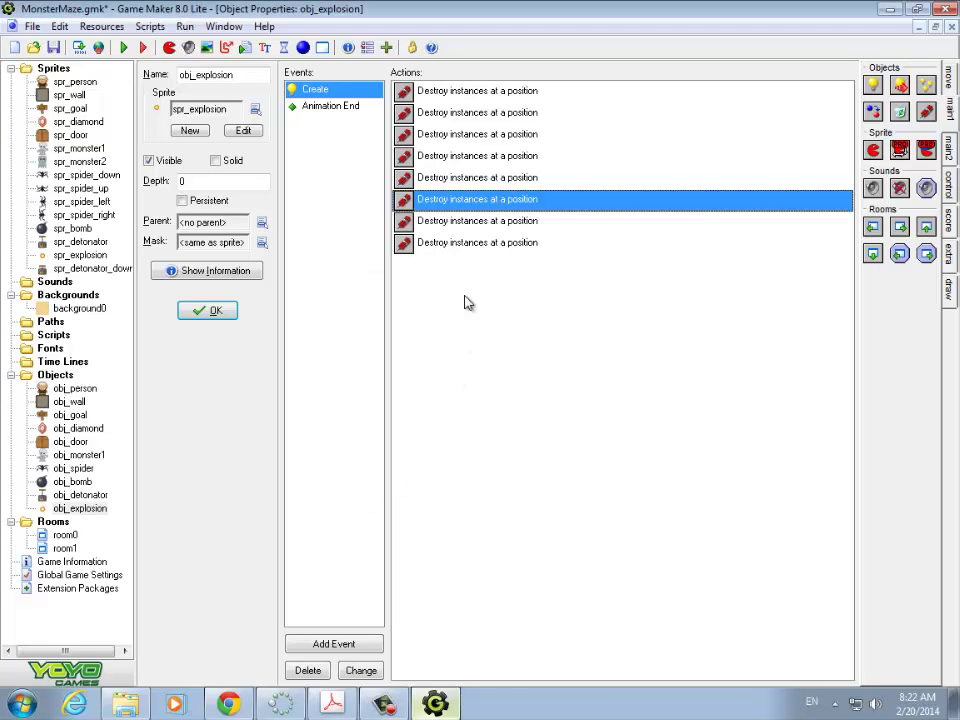
Set the seventh Destroy at Position action's x to 0 and y to 32.
double_click(456, 222)
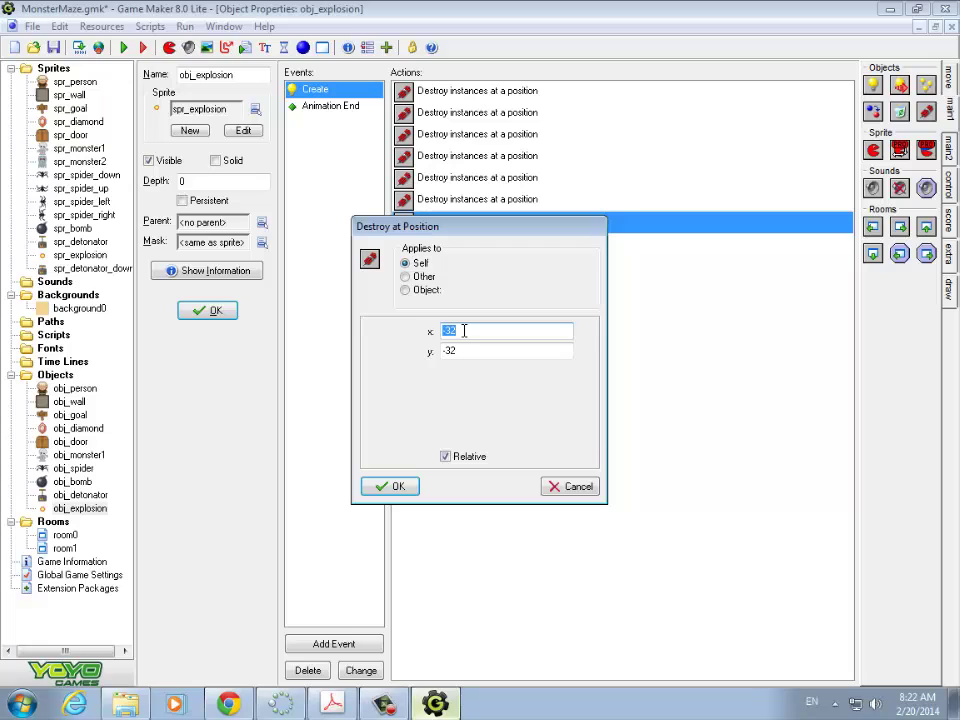
type("0")
key("Tab")
type("32")
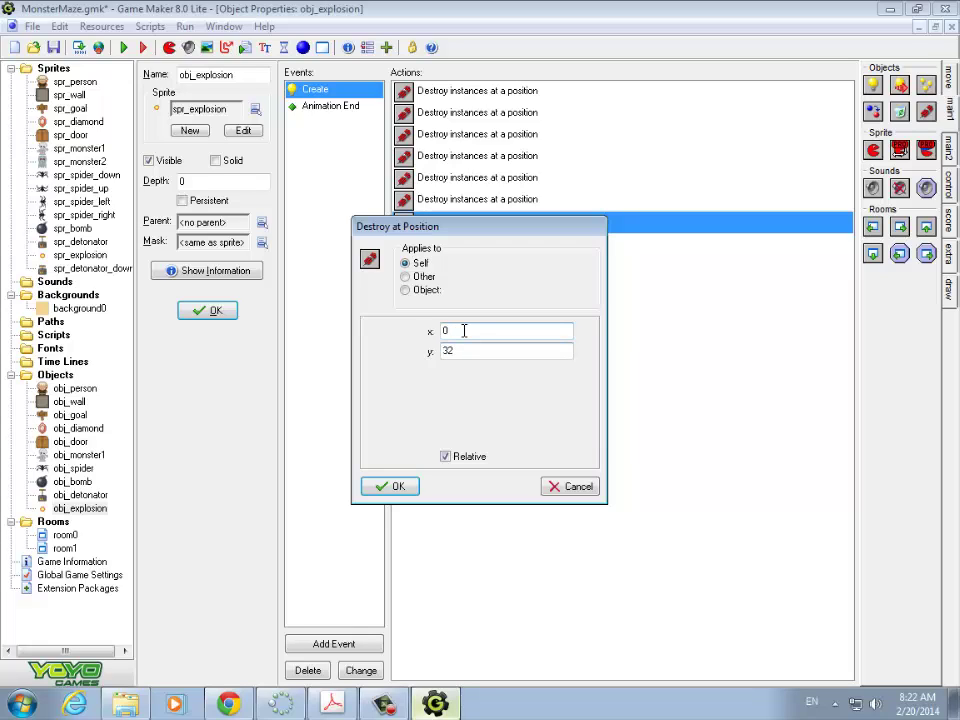
left_click(397, 486)
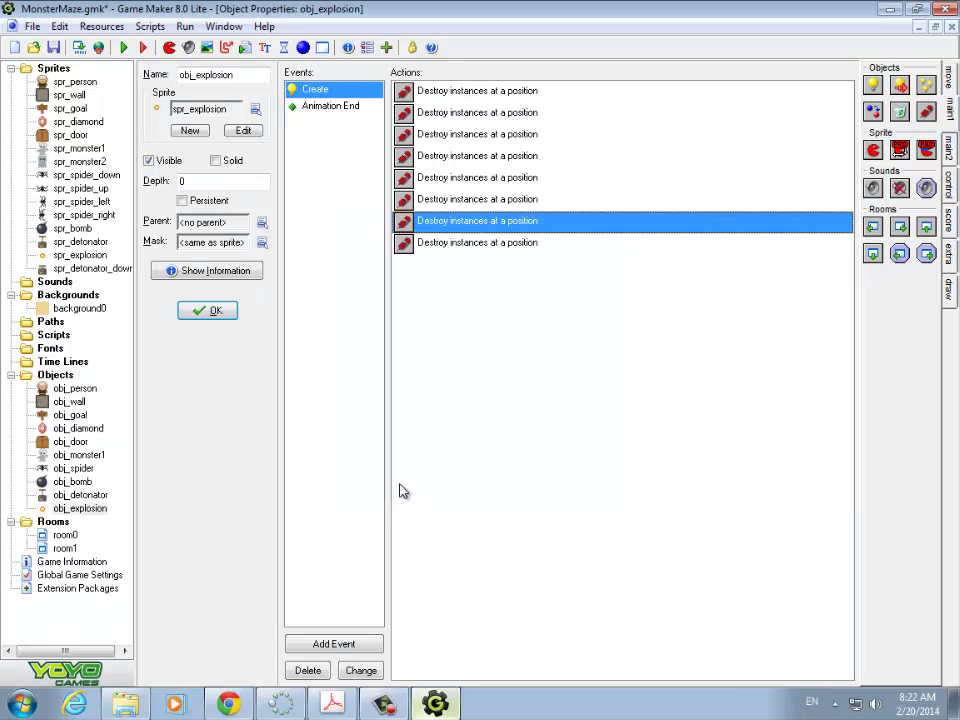
Set the eighth Destroy at Position action's x and y both to 32.
double_click(463, 247)
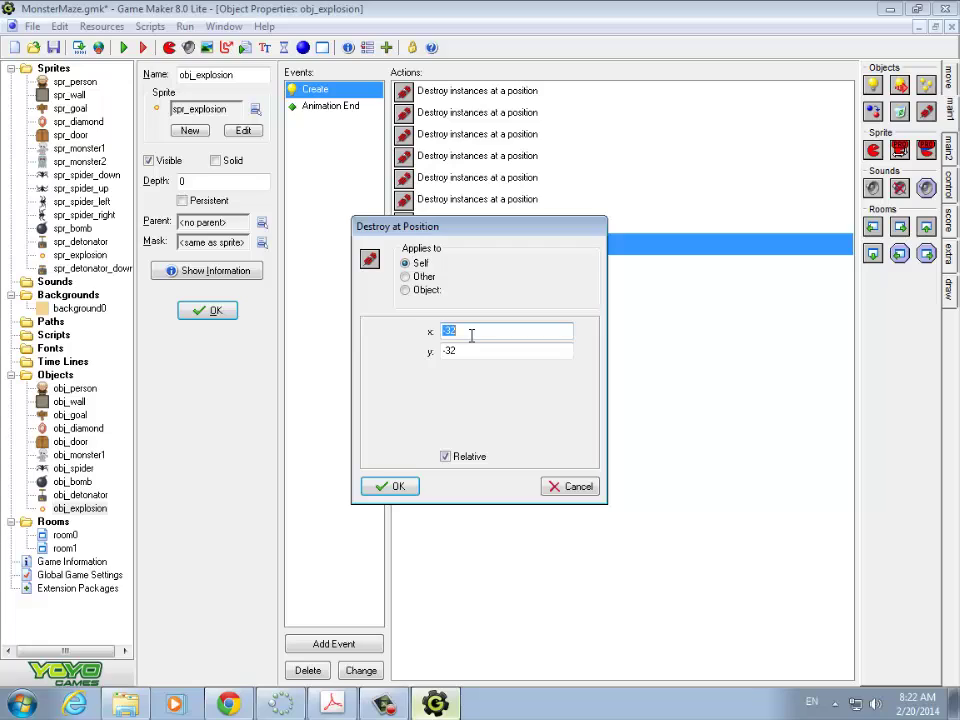
type("32")
key("Tab")
type("32")
left_click(392, 487)
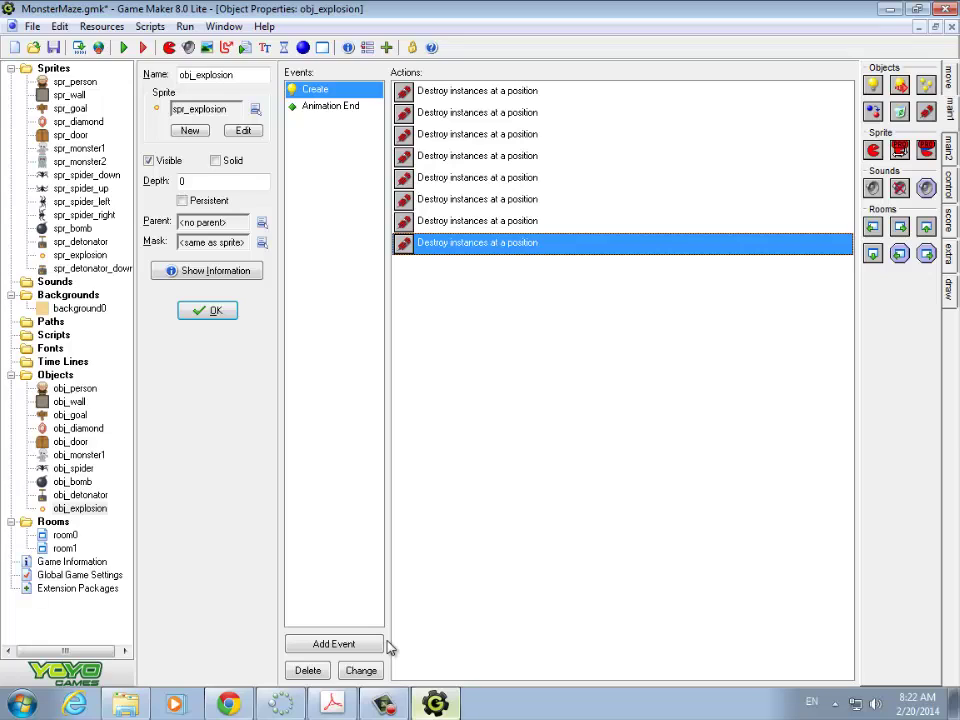
Review the x and y offsets of the first four Destroy at Position actions in obj_explosion's Create event.
double_click(403, 90)
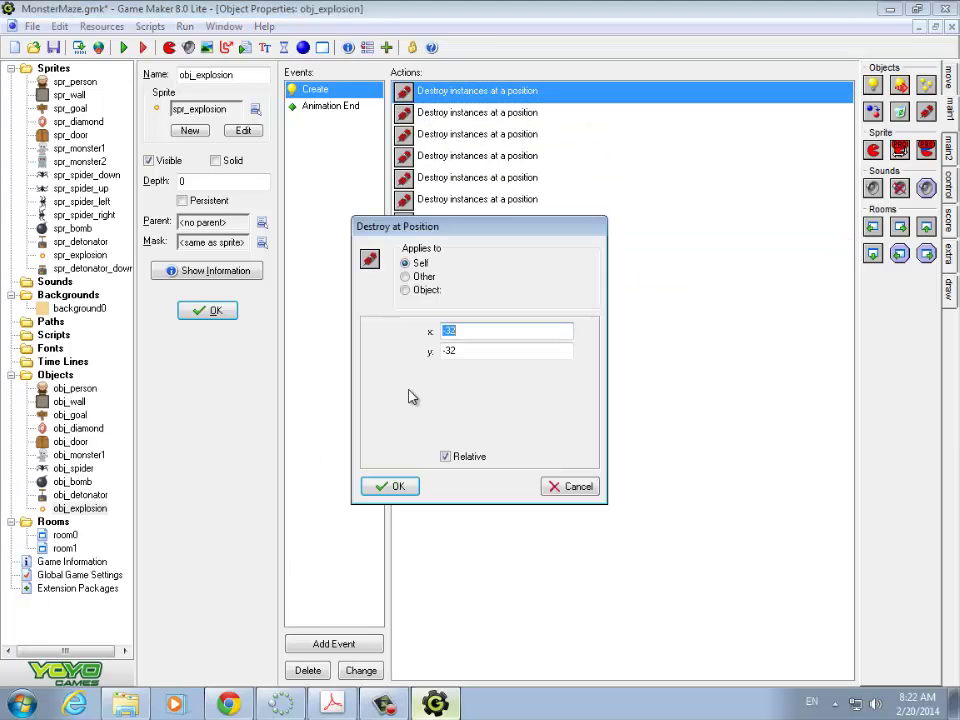
left_click(390, 486)
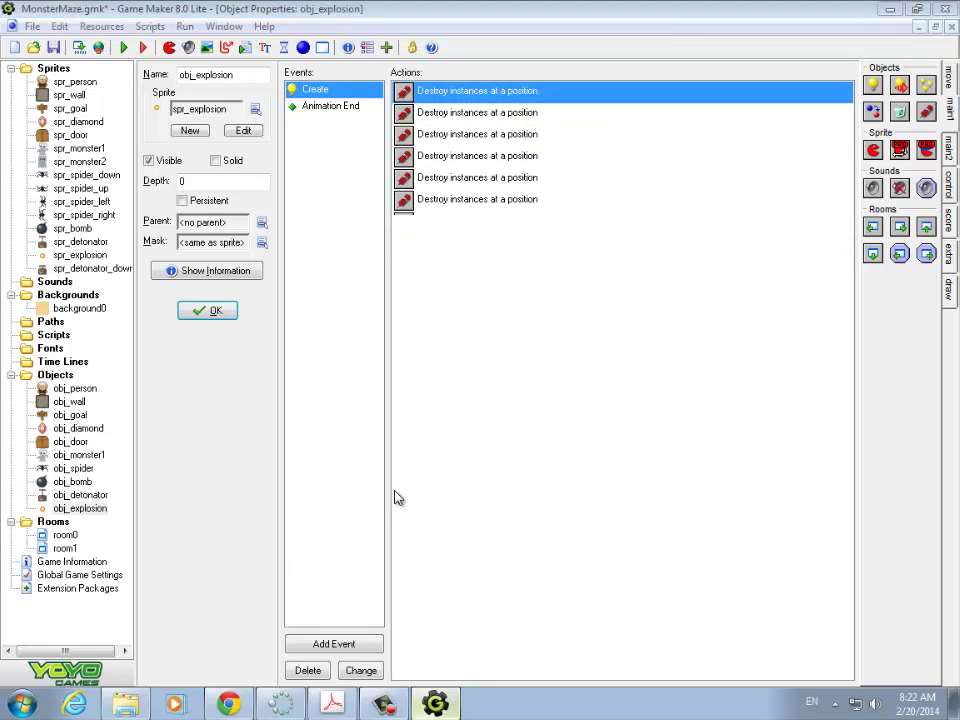
left_click(433, 114)
double_click(433, 114)
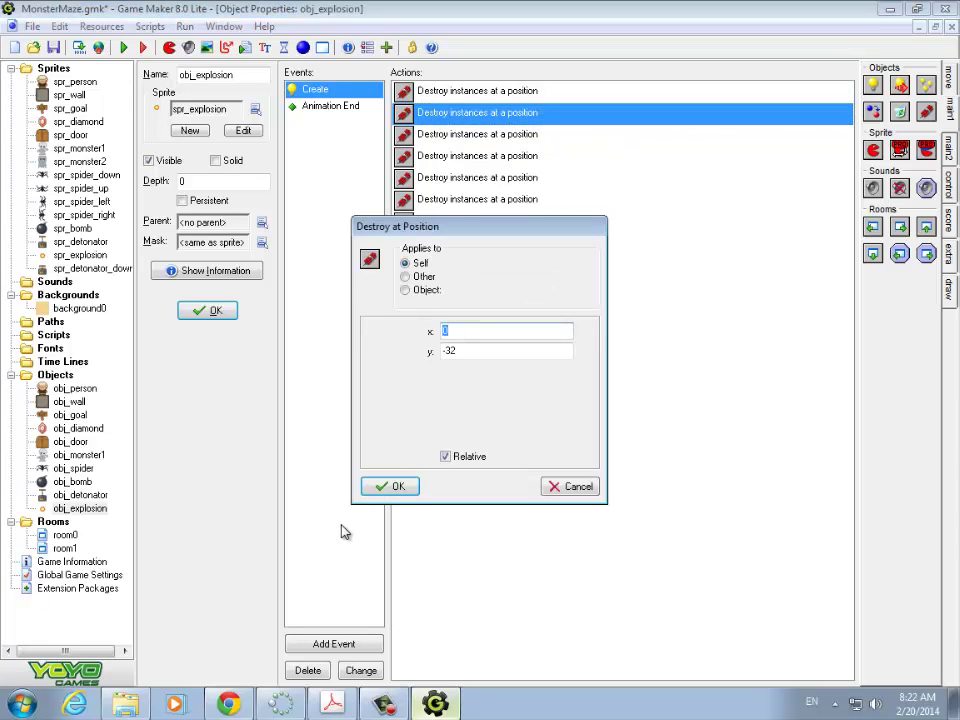
type("32")
left_click(392, 486)
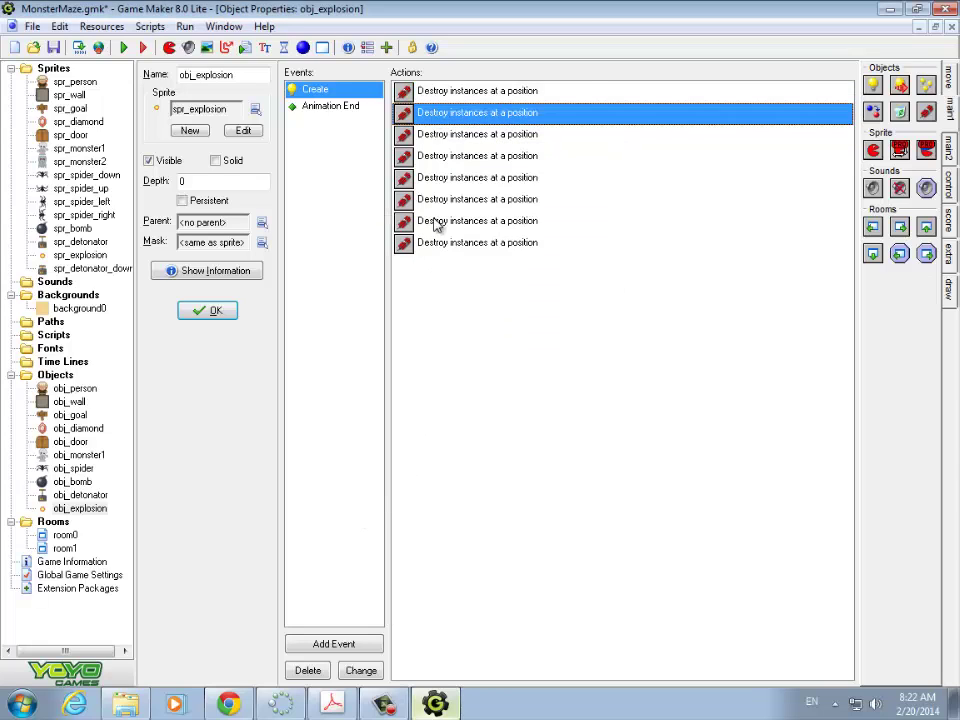
double_click(437, 137)
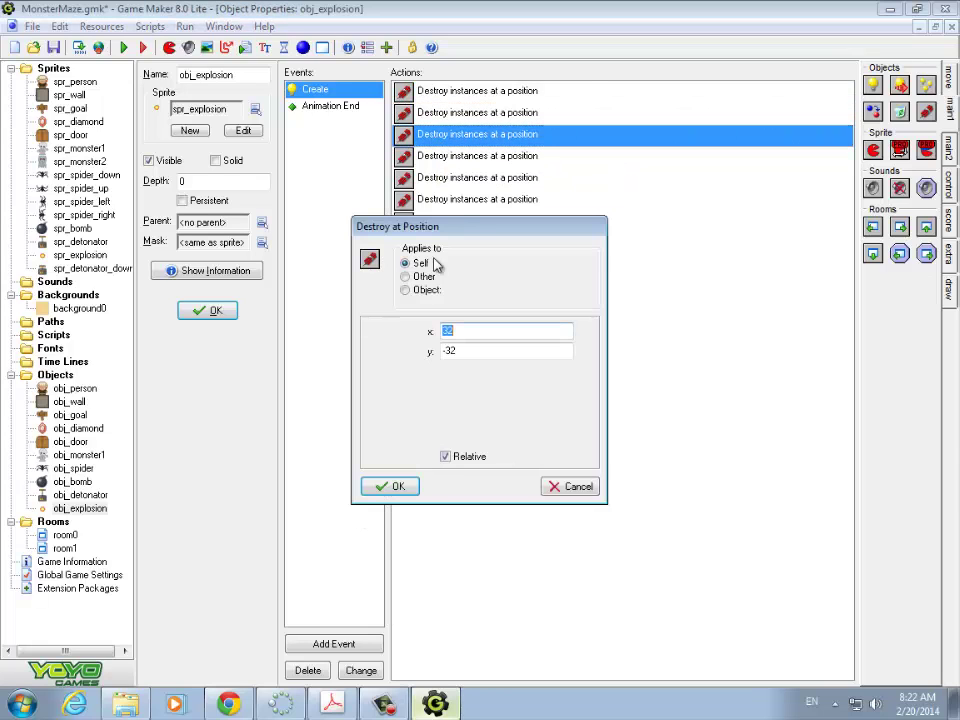
left_click(400, 488)
double_click(452, 157)
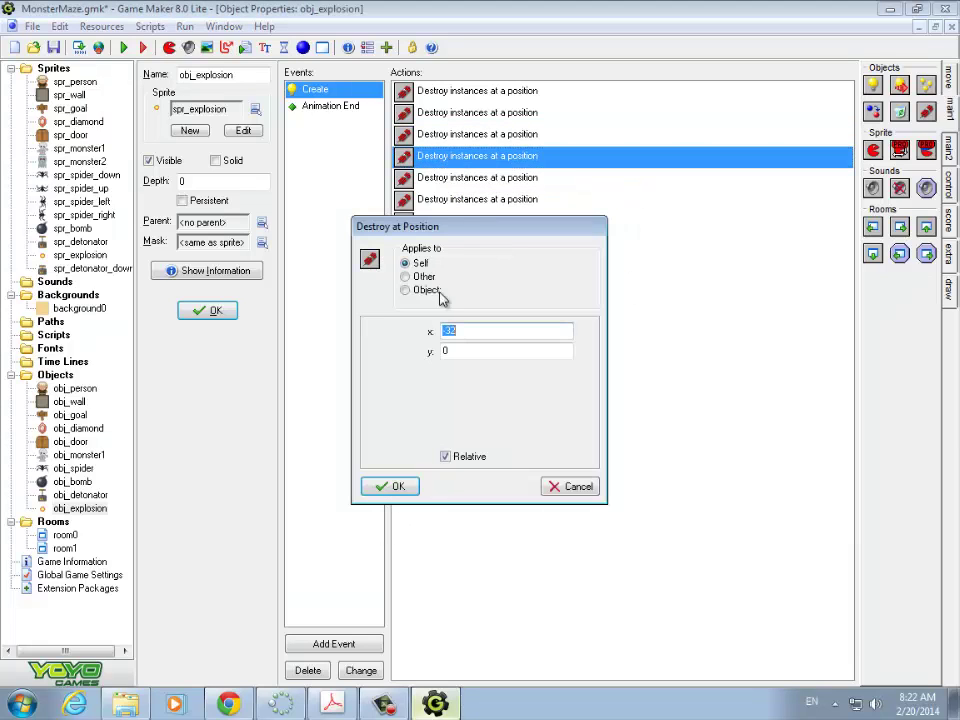
left_click(396, 487)
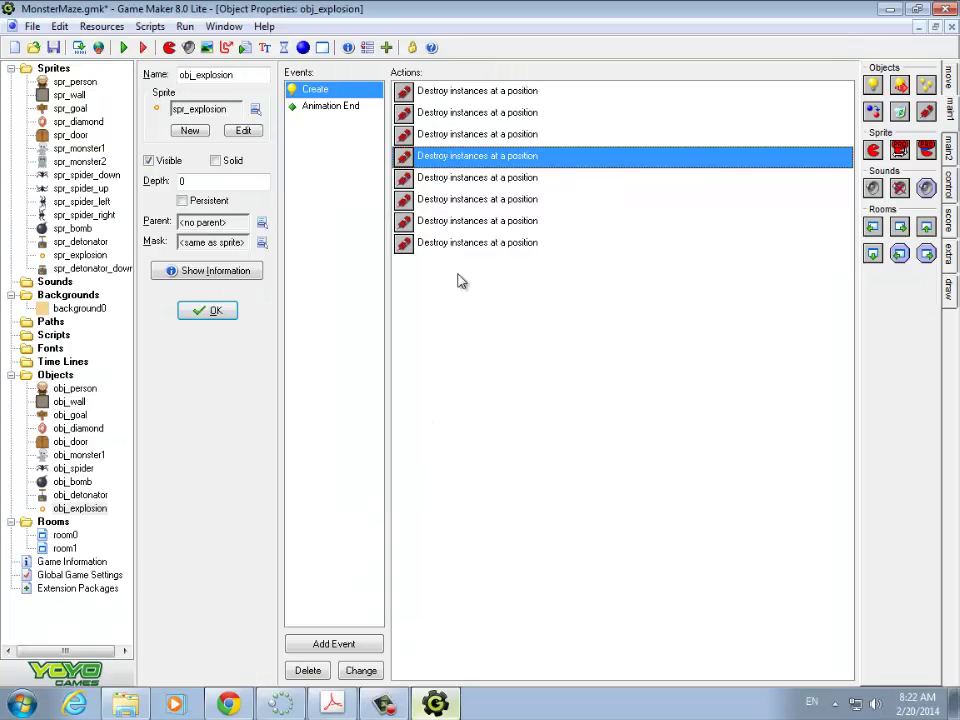
Review the x and y offsets of the remaining four Destroy at Position actions, from the fifth to the eighth.
double_click(452, 180)
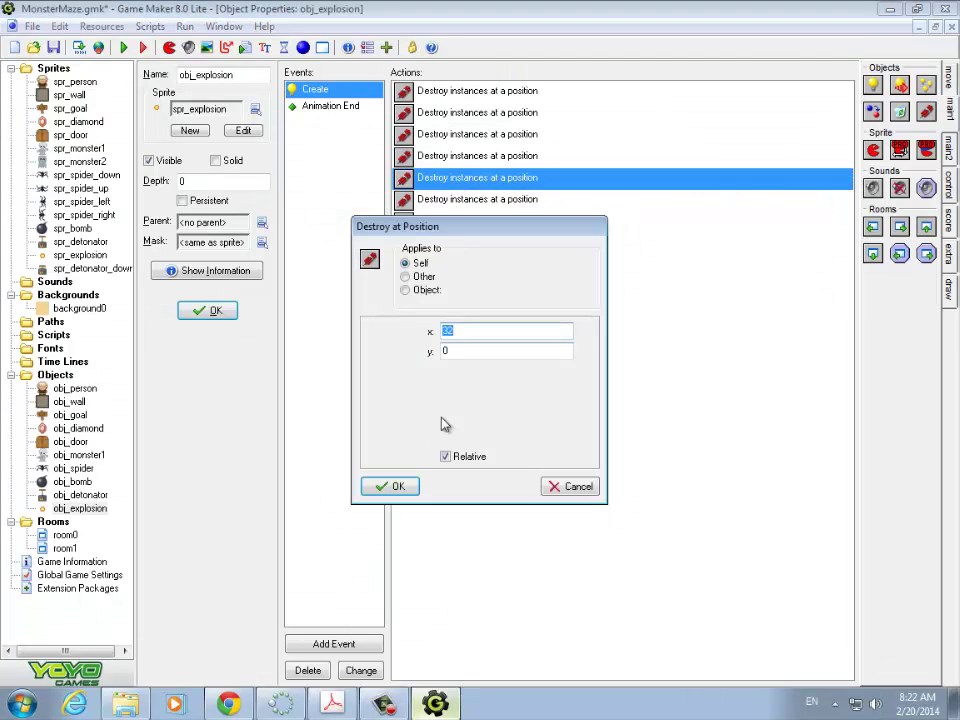
left_click(397, 487)
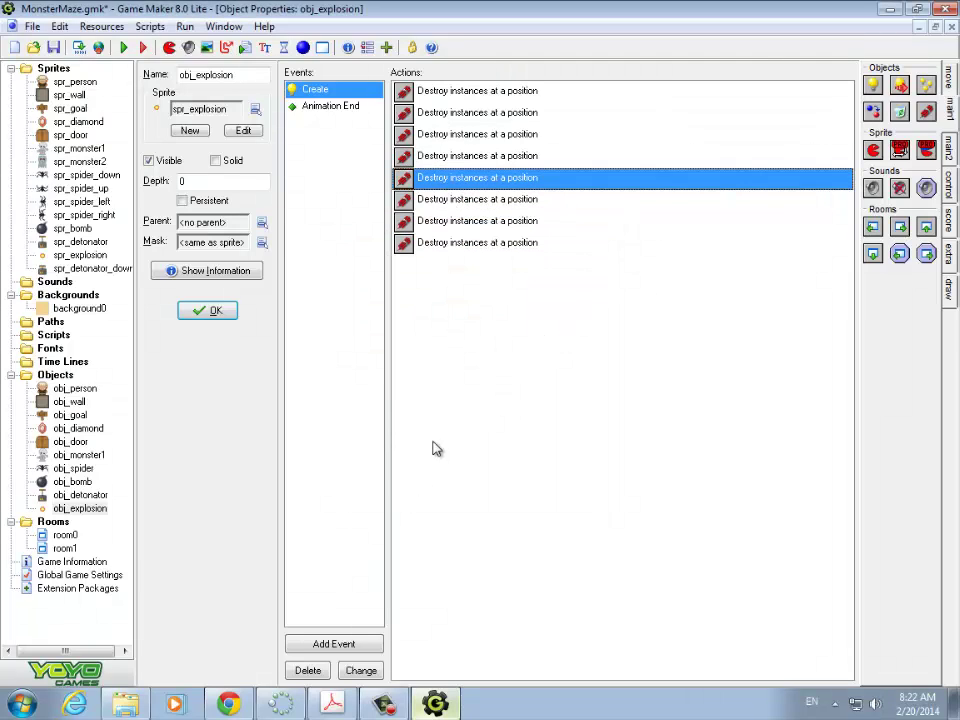
double_click(490, 201)
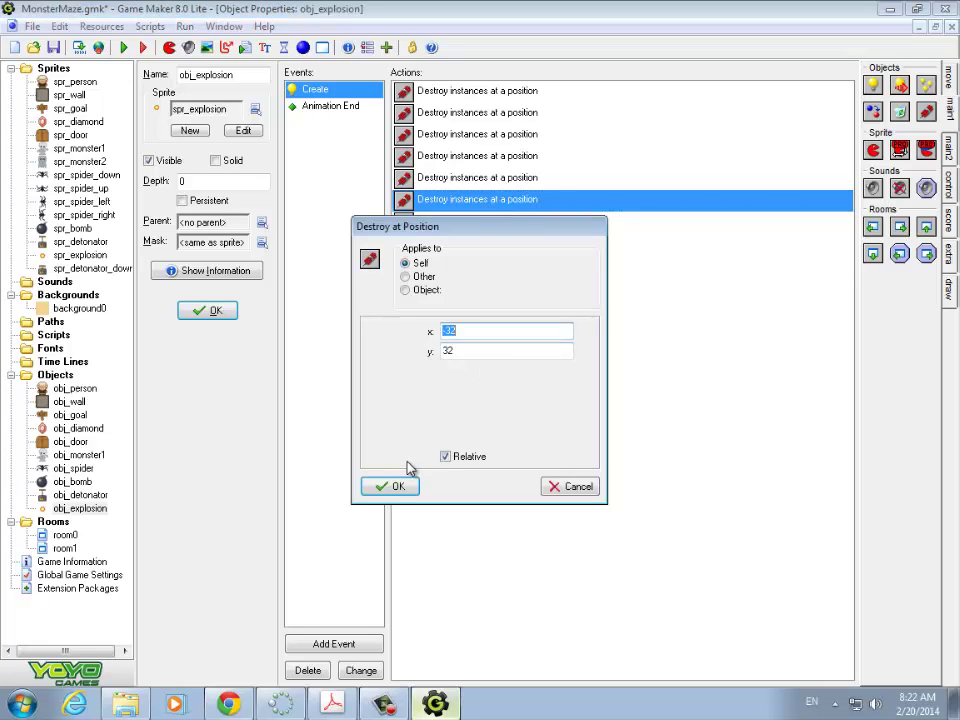
left_click(392, 487)
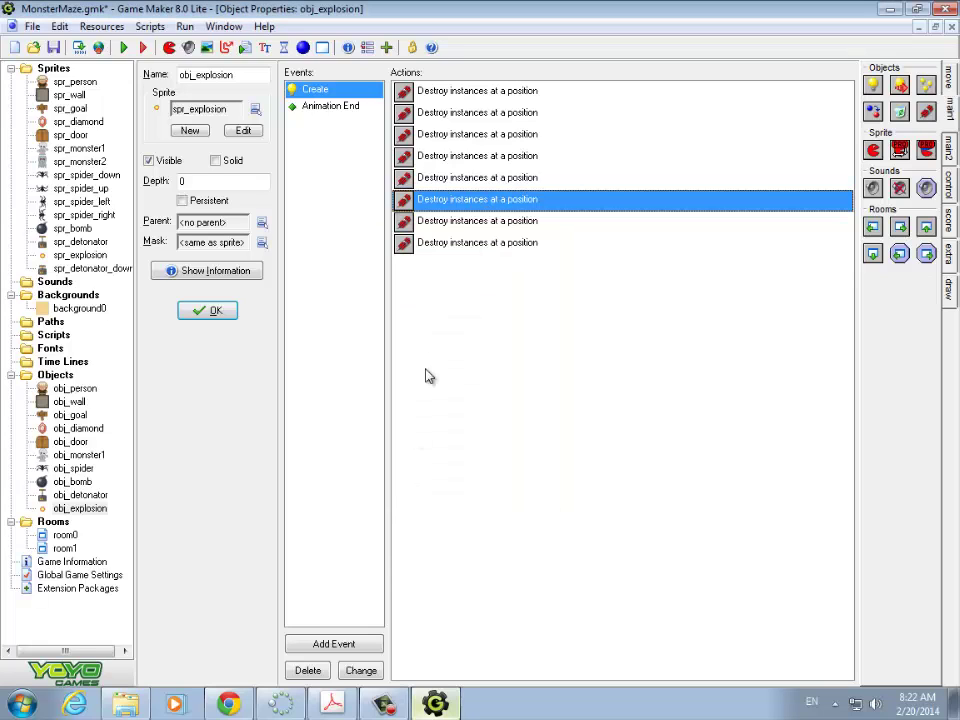
double_click(430, 227)
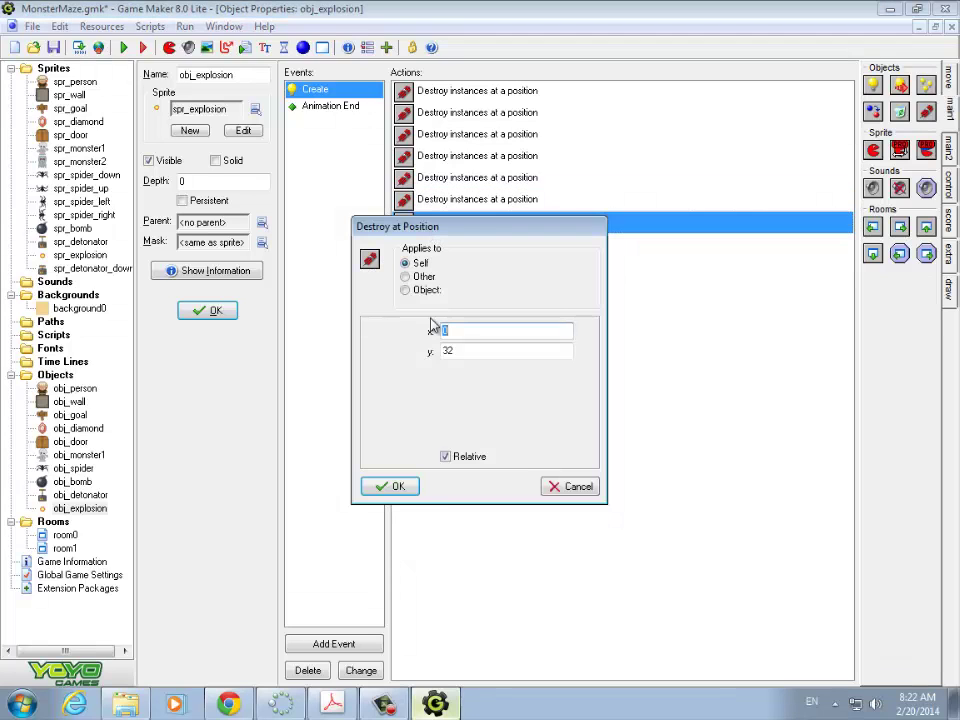
left_click(394, 488)
left_click(455, 250)
double_click(456, 255)
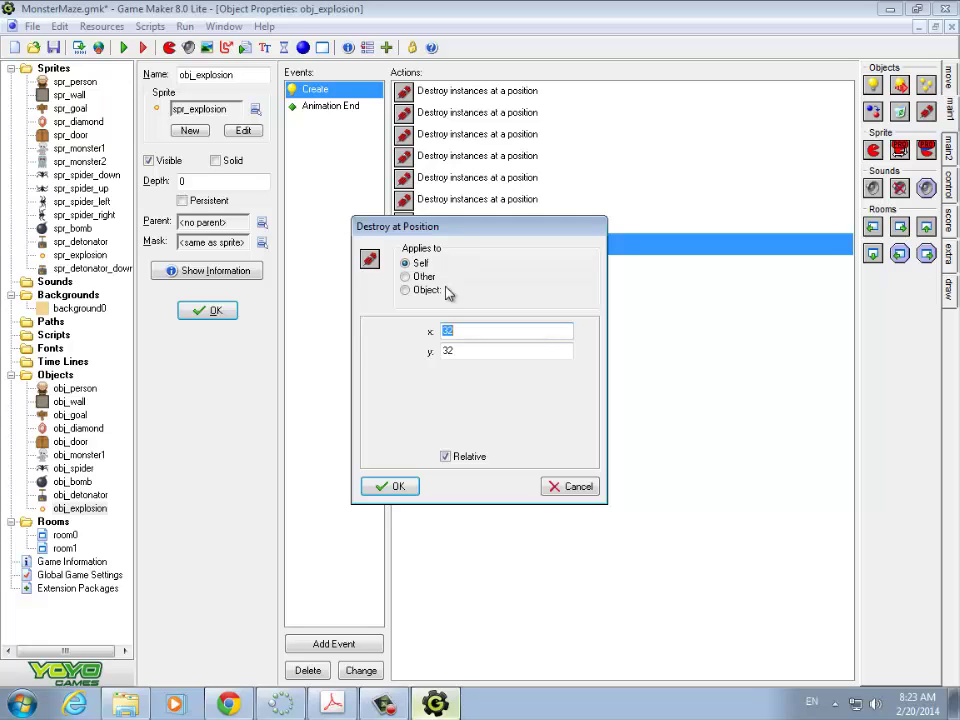
left_click(402, 485)
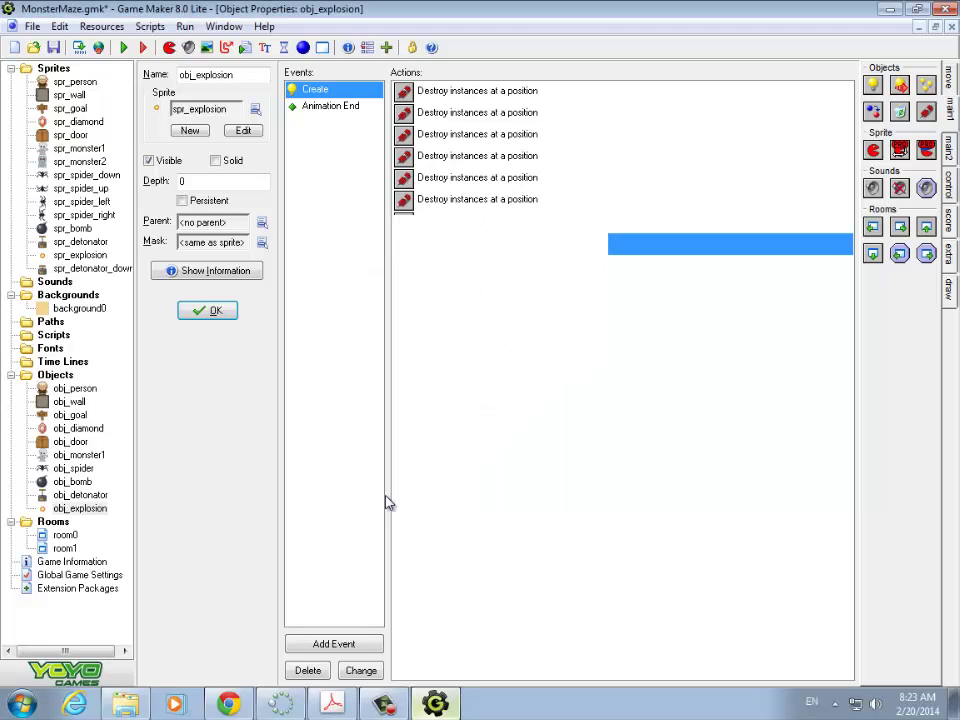
Save the project and test the game by walking the person down the corridor onto the detonator, then end the run.
left_click(53, 47)
left_click(124, 48)
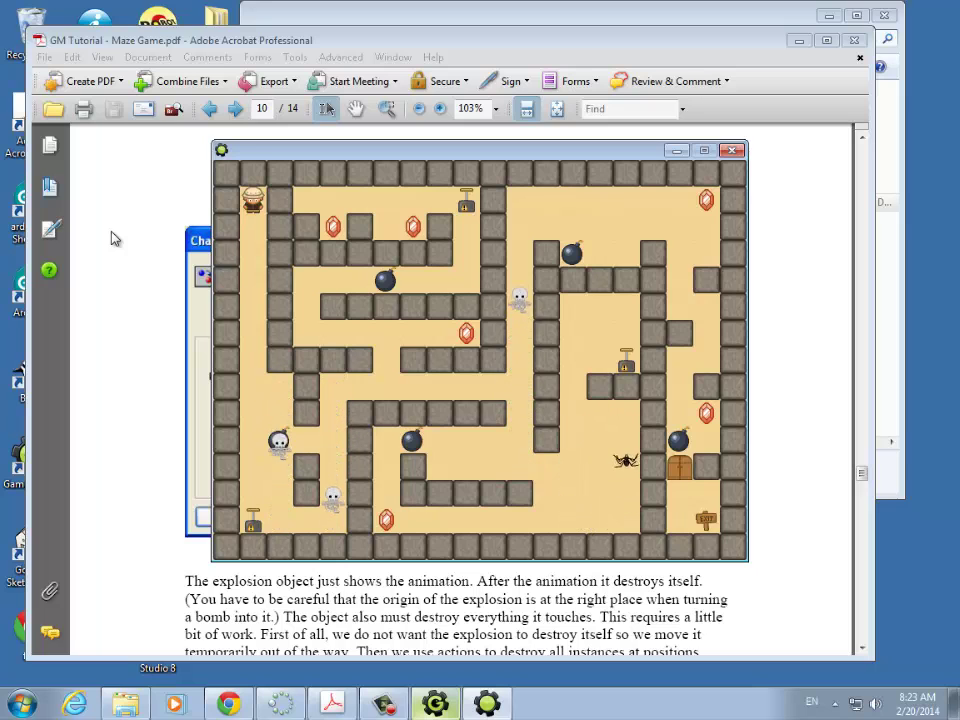
key("Down")
key("Down")
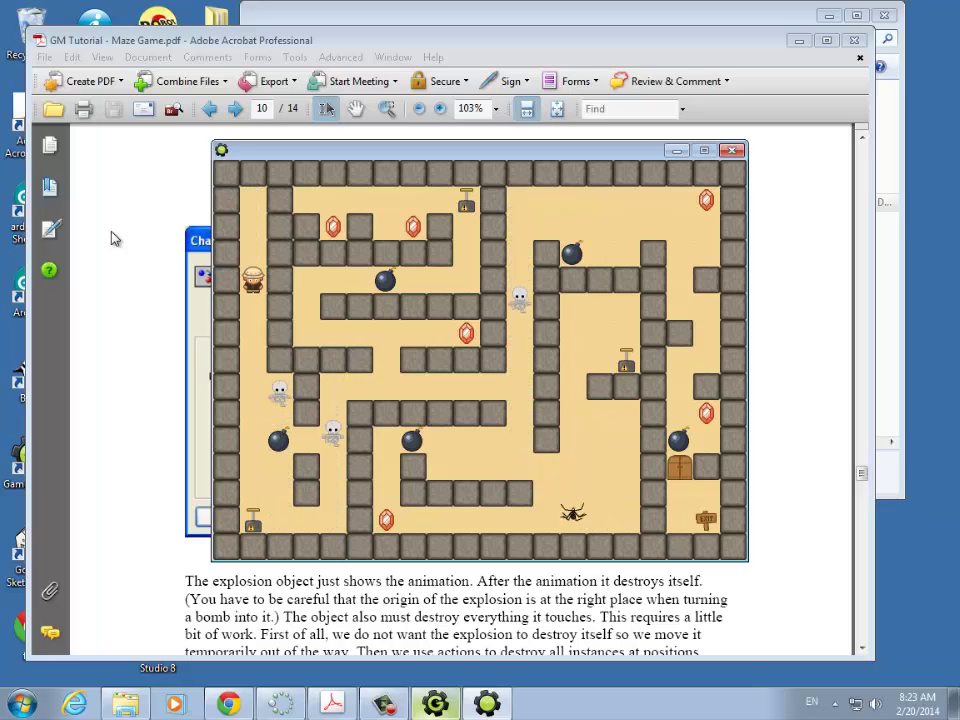
key("Down")
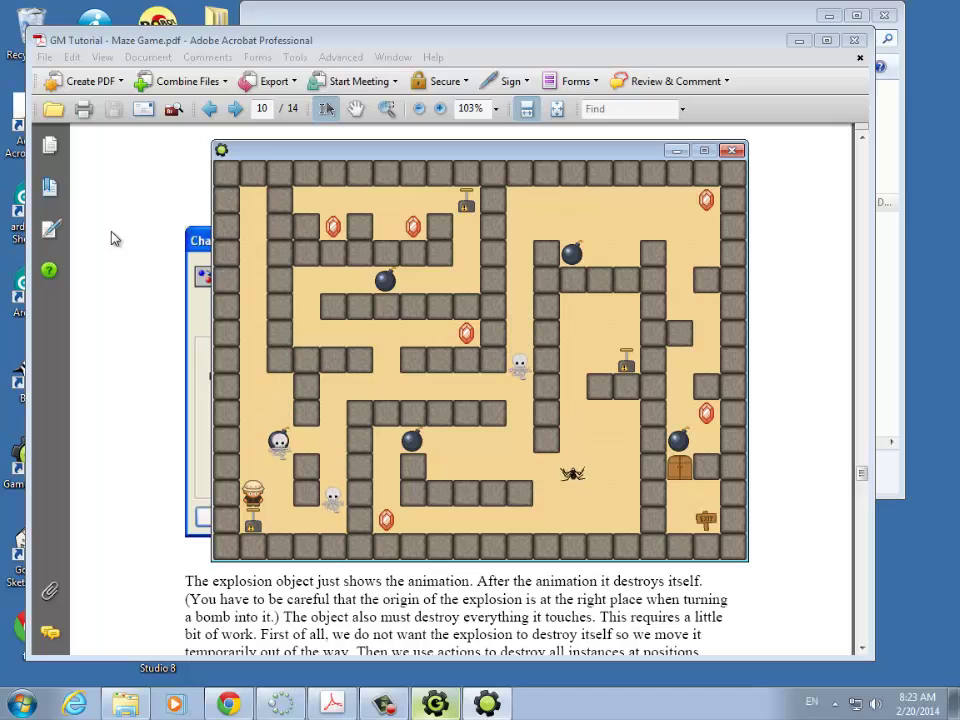
key("Down")
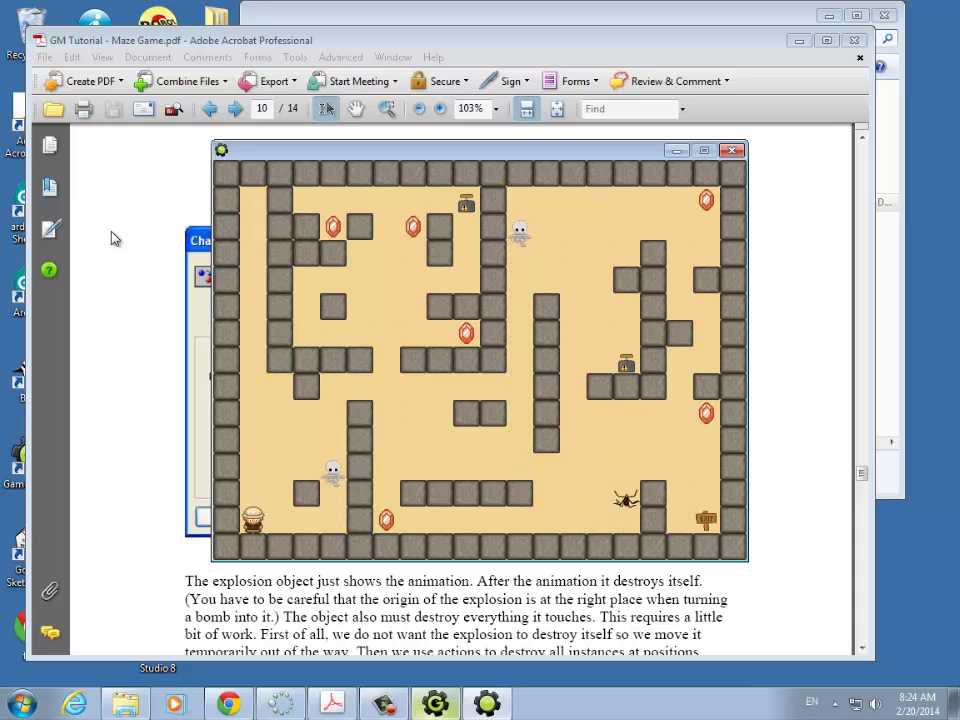
key("Escape")
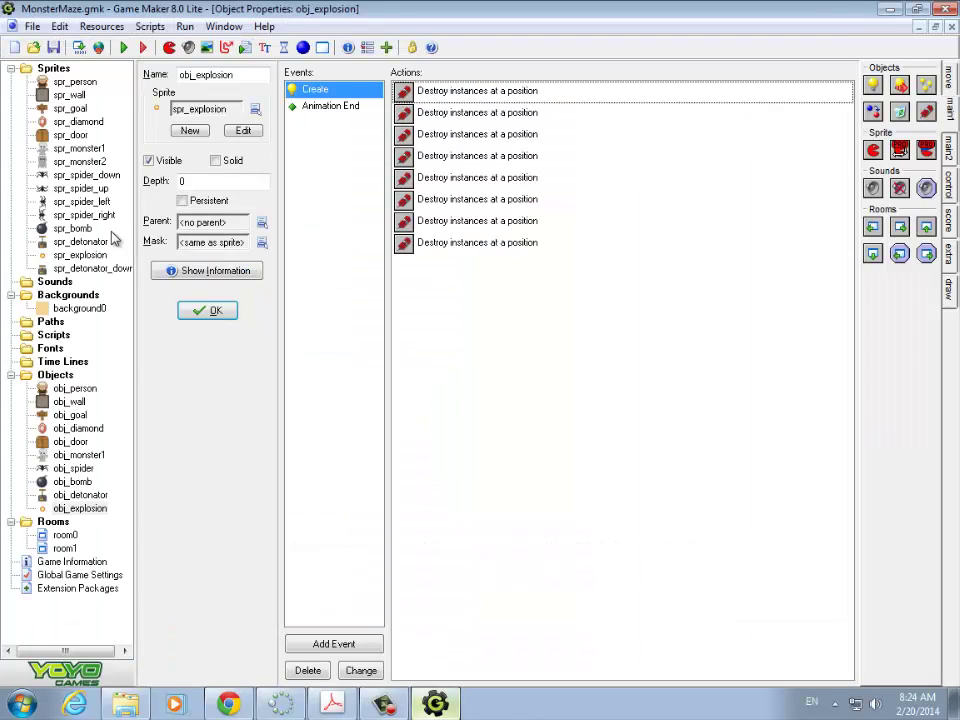
In room0, enclose the upper-right bomb by placing obj_wall blocks above it and along its open right side.
double_click(66, 536)
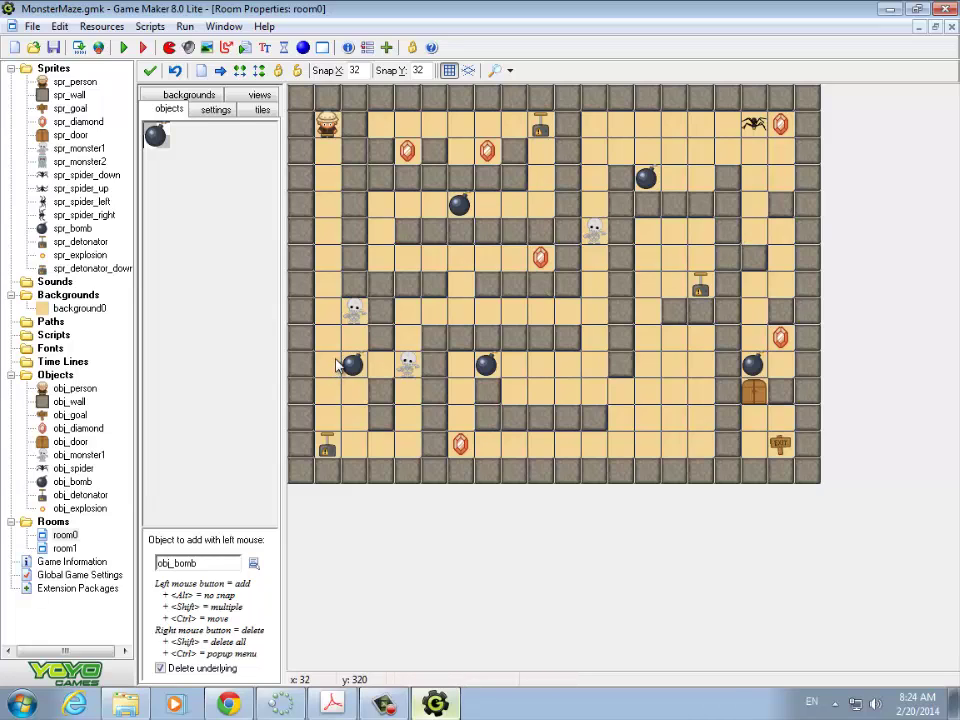
left_click(253, 565)
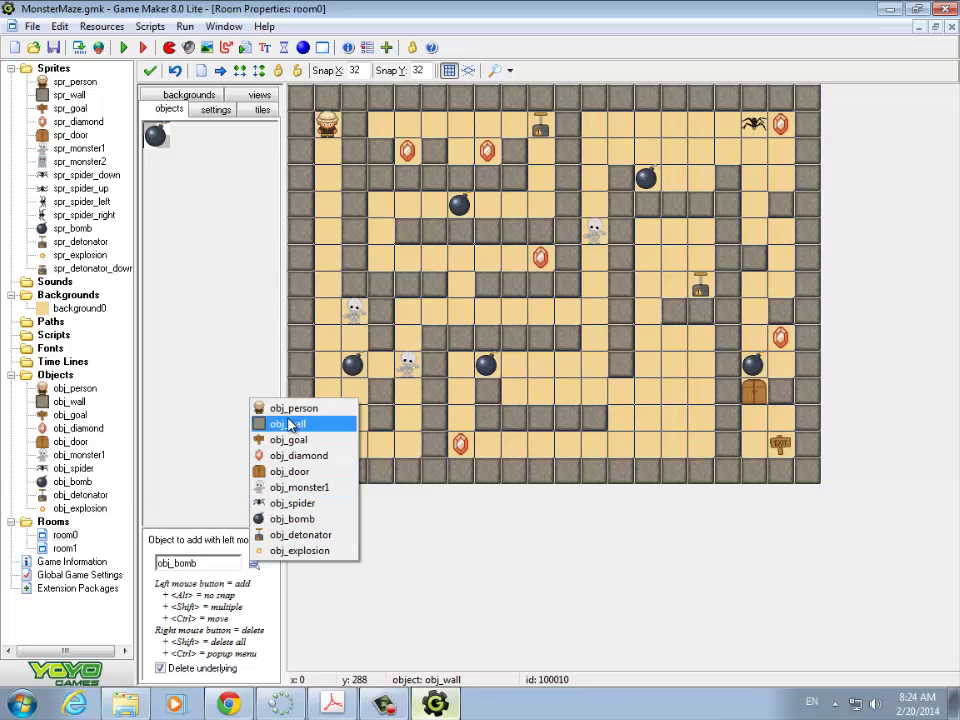
left_click(289, 424)
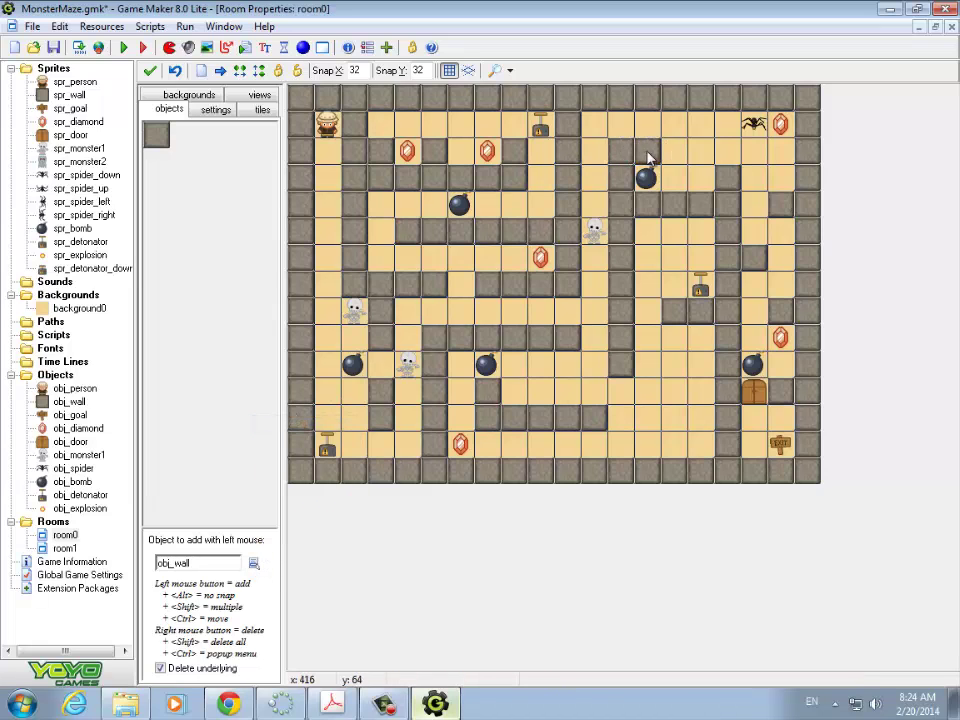
Run the game again, walk the person down onto the detonator to test the walled-in bomb, and end the run.
key("F5")
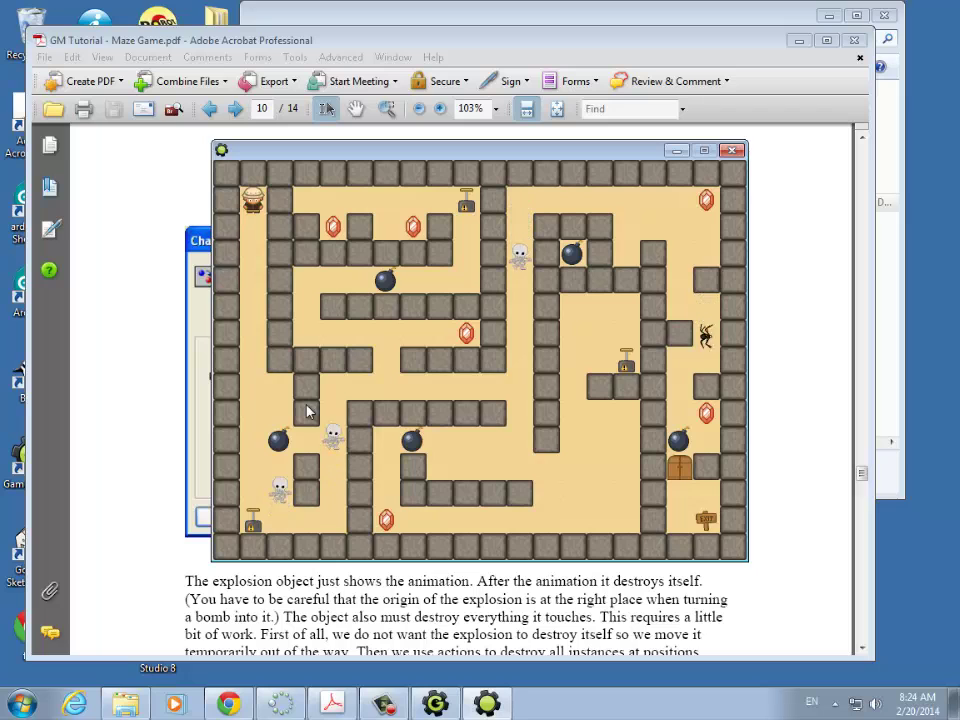
key("Down")
key("Down")
key("Down")
key("Down")
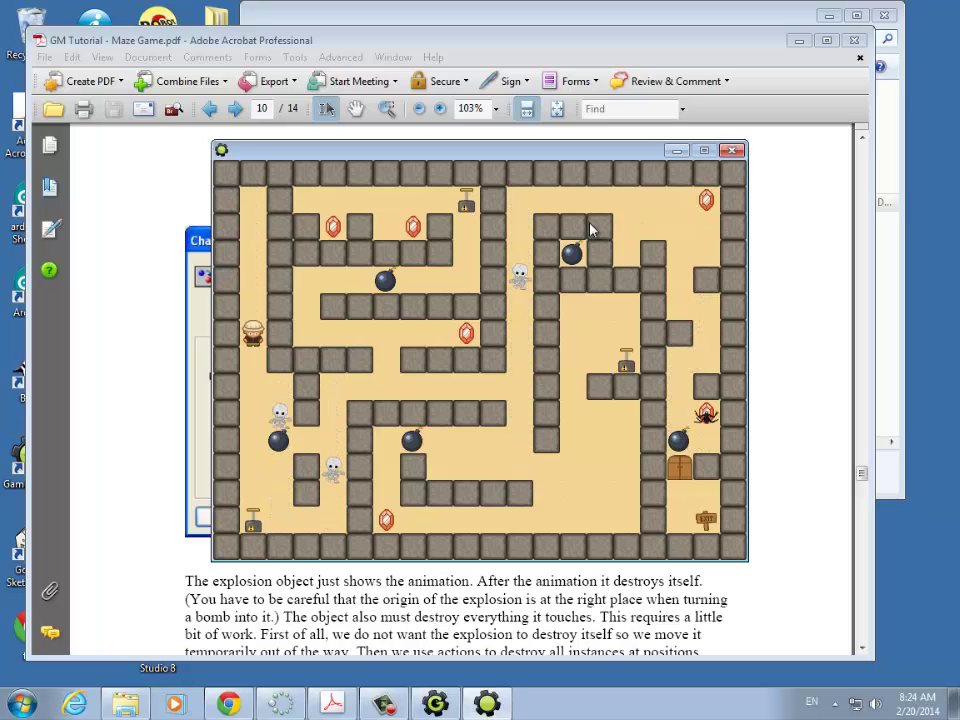
key("Down")
key("Down")
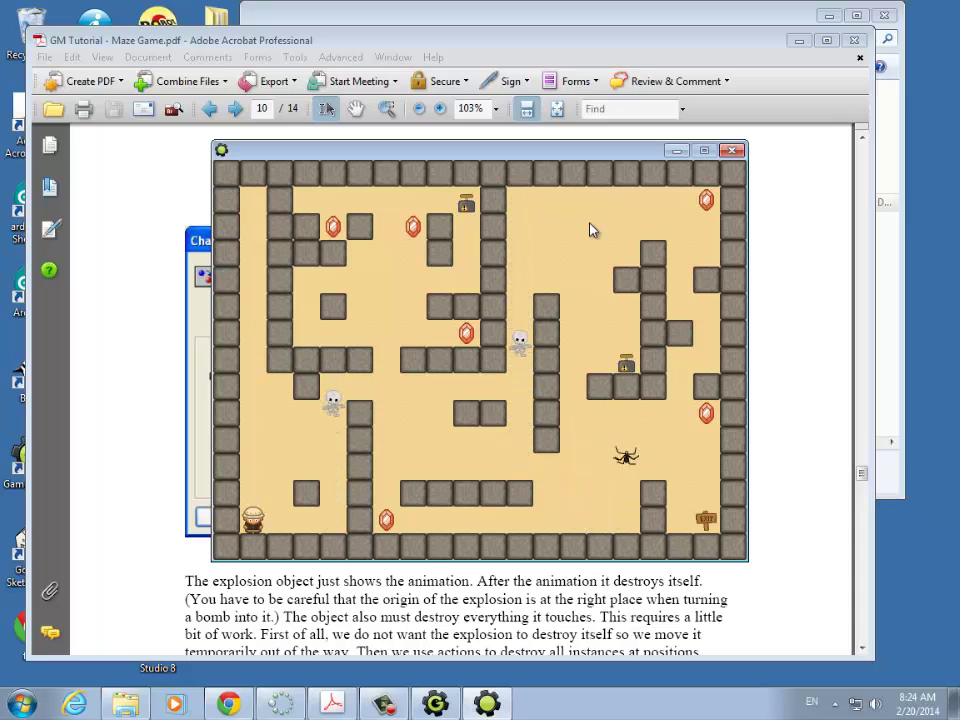
key("Escape")
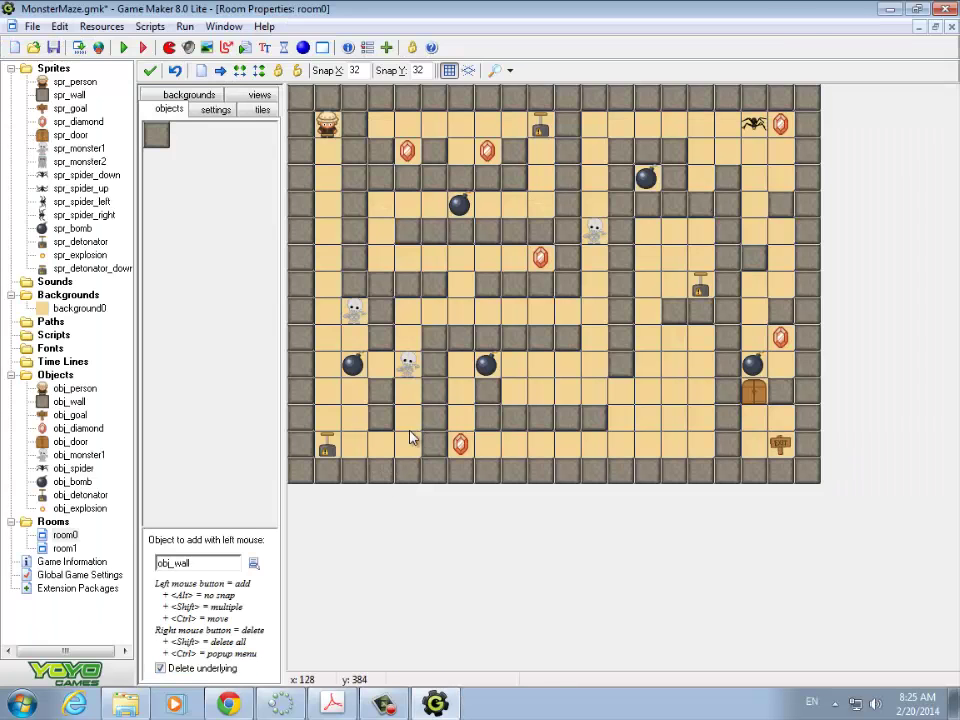
Switch to the Maze Game tutorial PDF in Adobe Acrobat and read on to the Blocks and holes section.
key("alt+Tab")
scroll(411, 584, "down", 10)
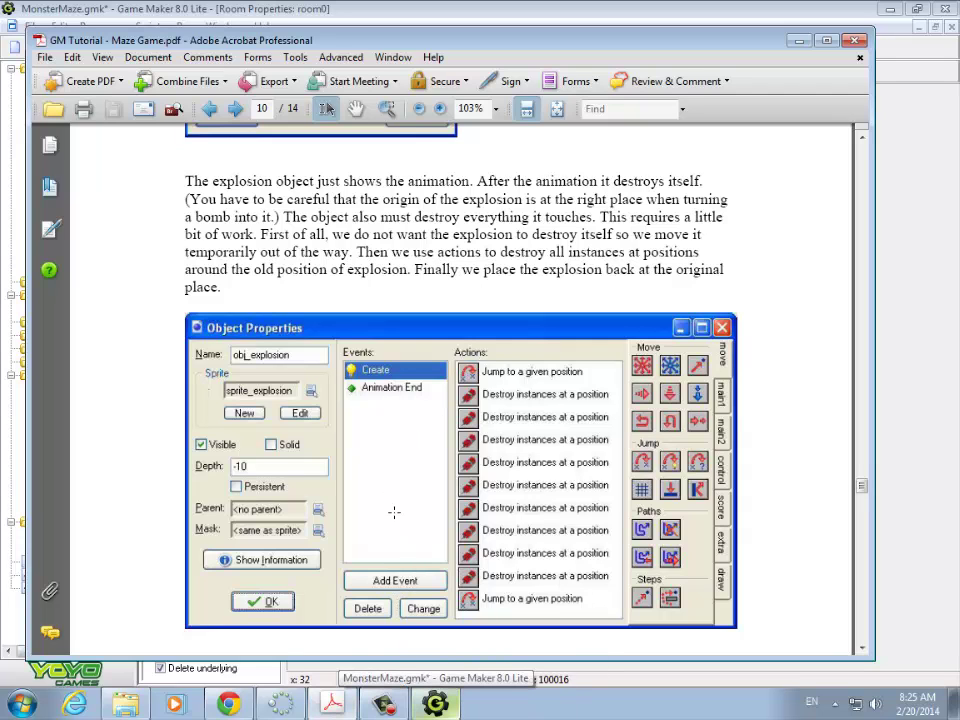
scroll(394, 512, "down", 10)
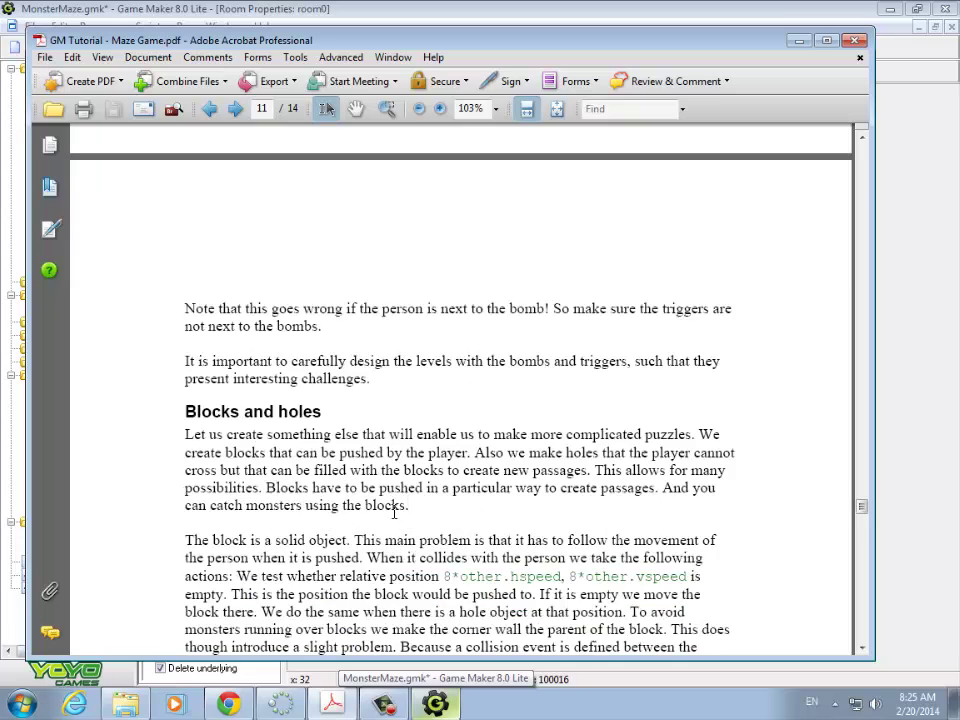
scroll(394, 512, "down", 5)
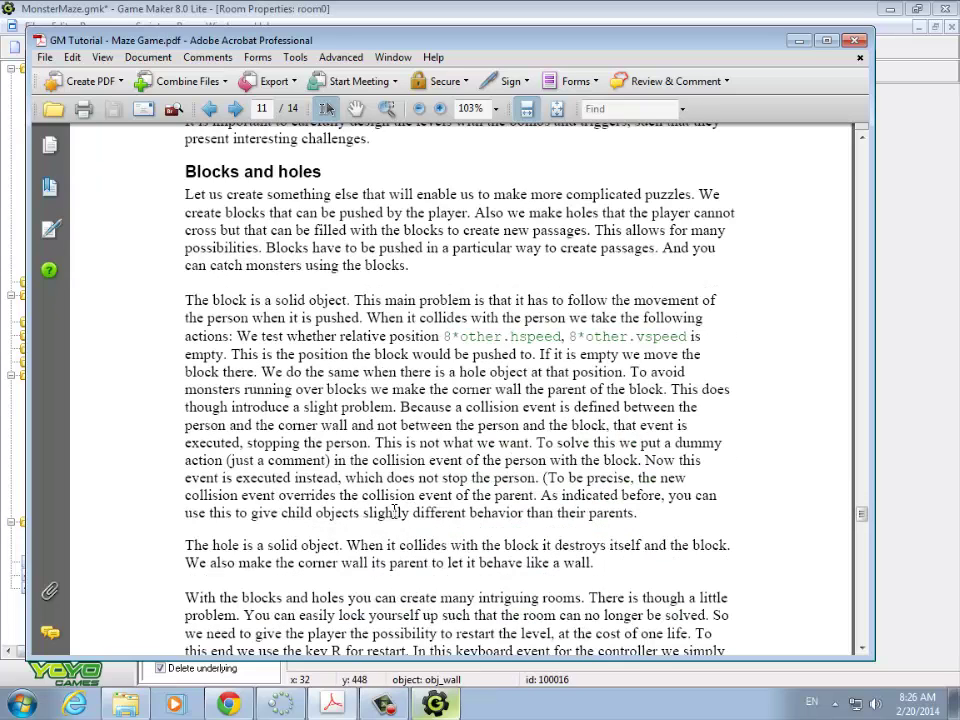